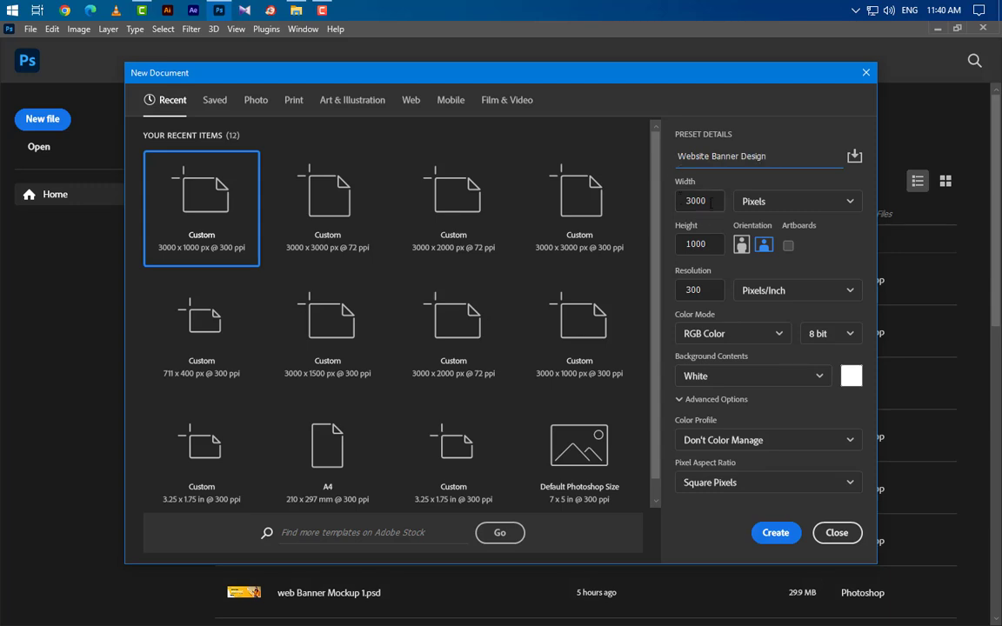
- Create the Website Banner Design document at 711 x 400 pixels and 300 pixels/inch with a white background
{"action": "left_click_drag", "start_coordinate": [711, 201], "coordinate": [677, 201]}
{"action": "type", "text": "711"}
{"action": "left_click_drag", "start_coordinate": [708, 244], "coordinate": [660, 243]}
{"action": "type", "text": "400"}
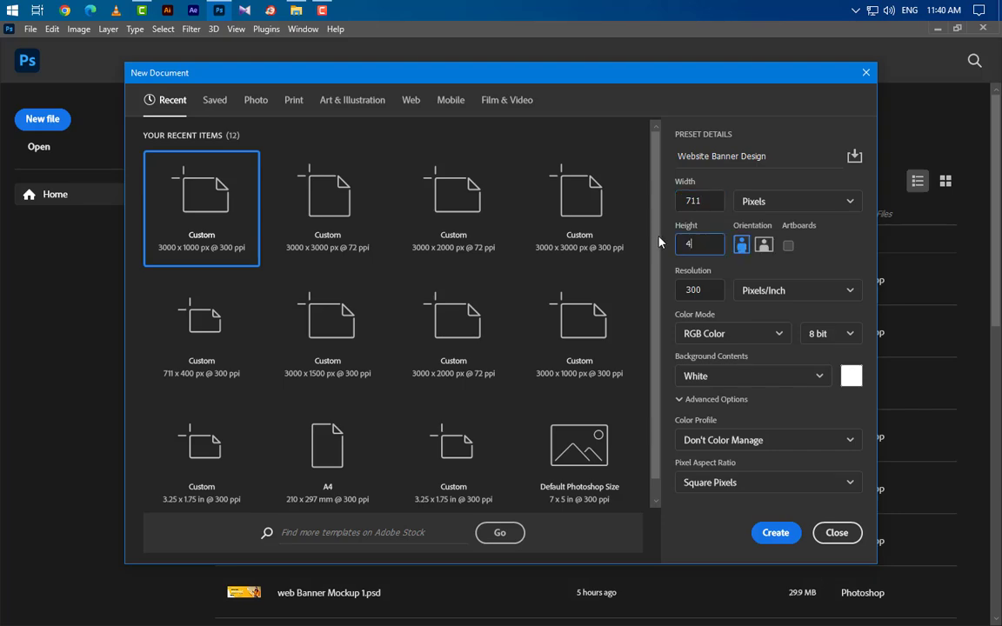
{"action": "left_click", "coordinate": [765, 532]}
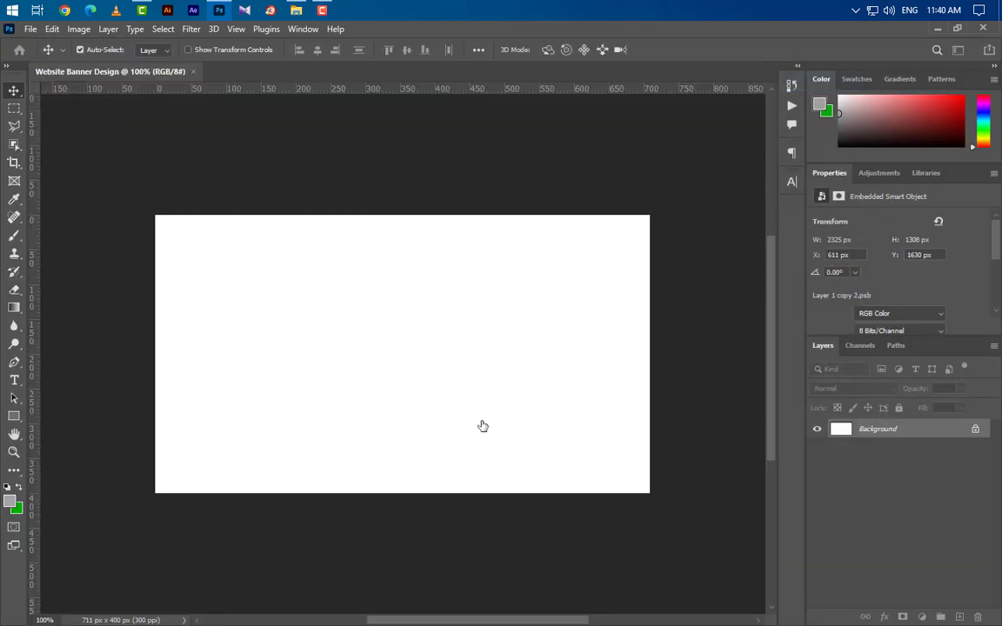
- Resize the image to 3000 pixels wide with its proportions kept
{"action": "left_click", "coordinate": [78, 29]}
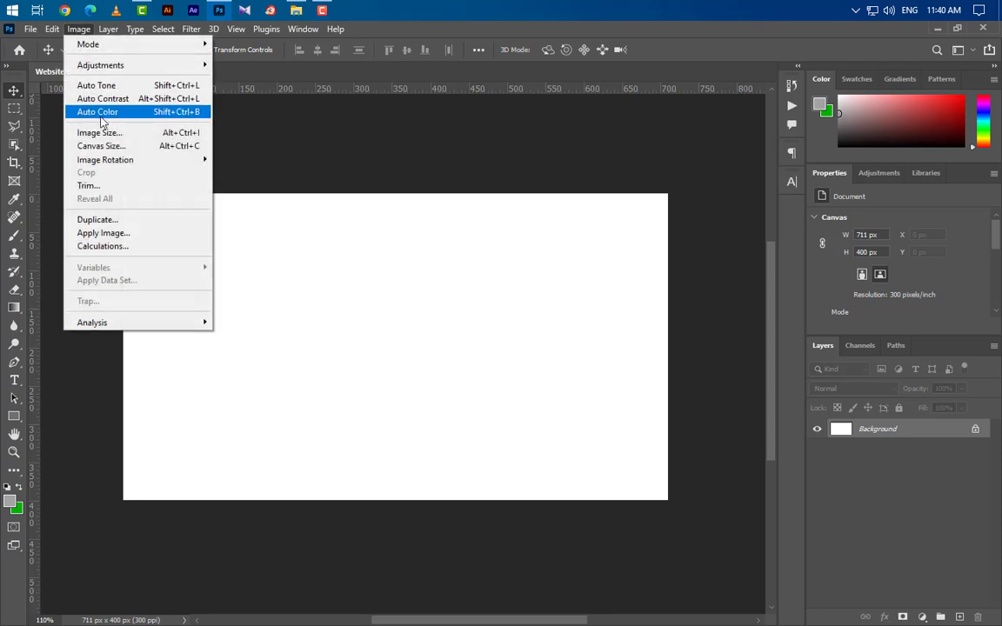
{"action": "left_click", "coordinate": [98, 133]}
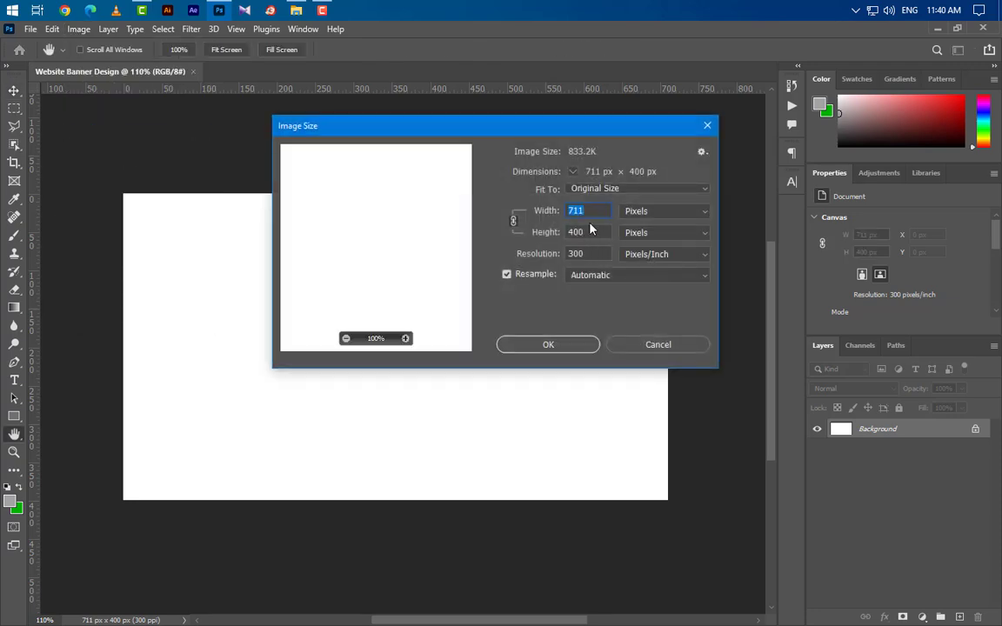
{"action": "type", "text": "3000"}
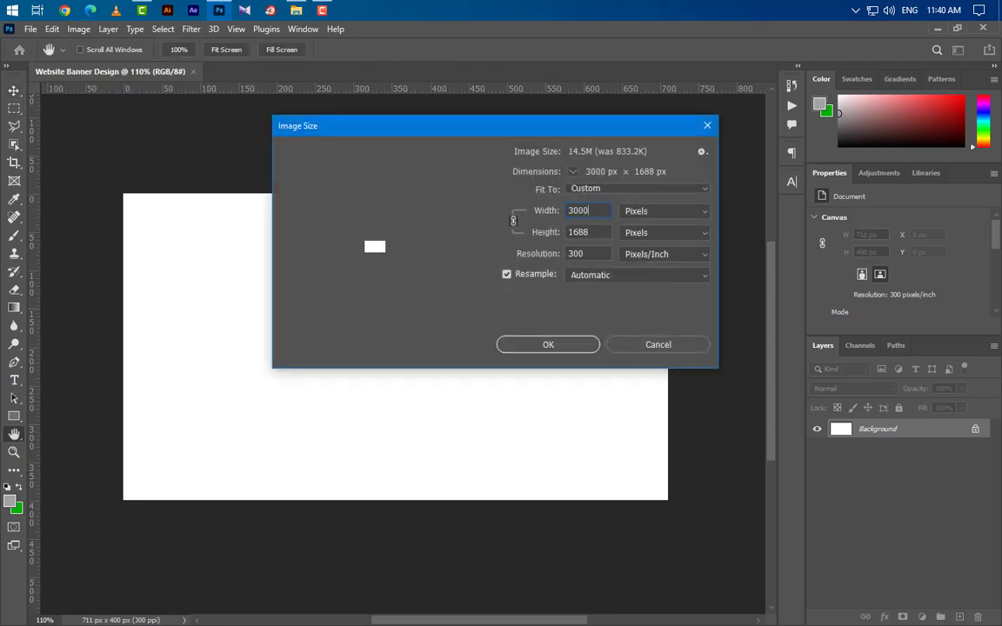
{"action": "left_click", "coordinate": [562, 346]}
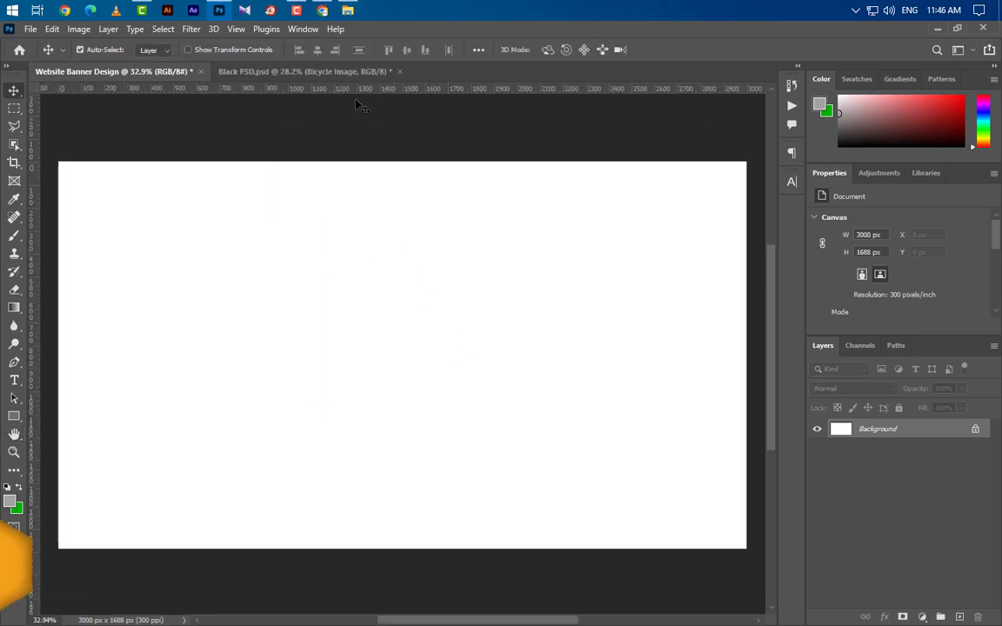
- Place the Bicycle Image file in the banner, scaled to fill the canvas height and shifted slightly to the right
{"action": "left_click", "coordinate": [348, 10]}
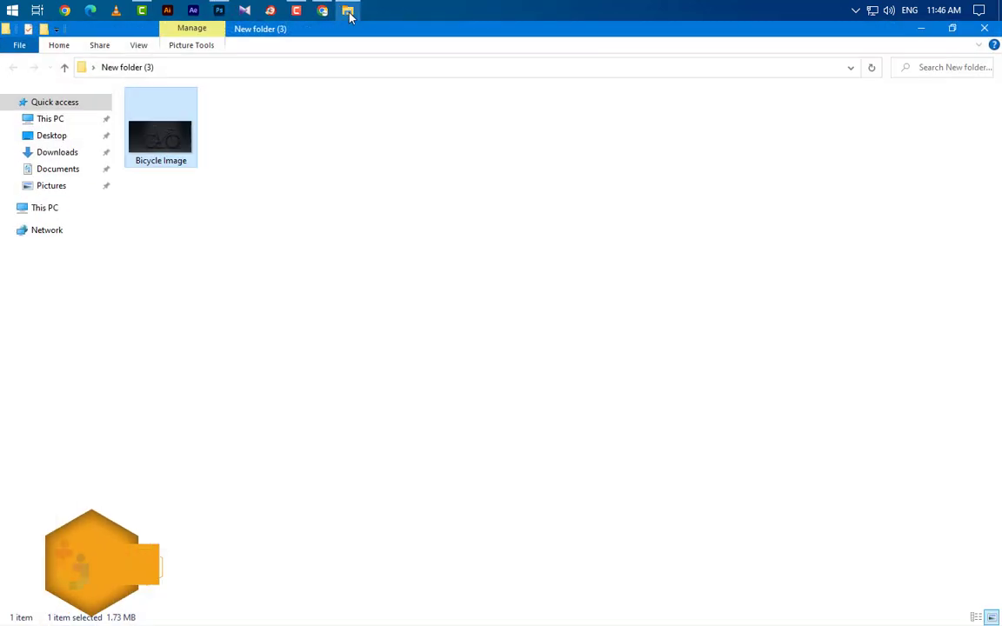
{"action": "left_click_drag", "start_coordinate": [139, 153], "coordinate": [379, 420]}
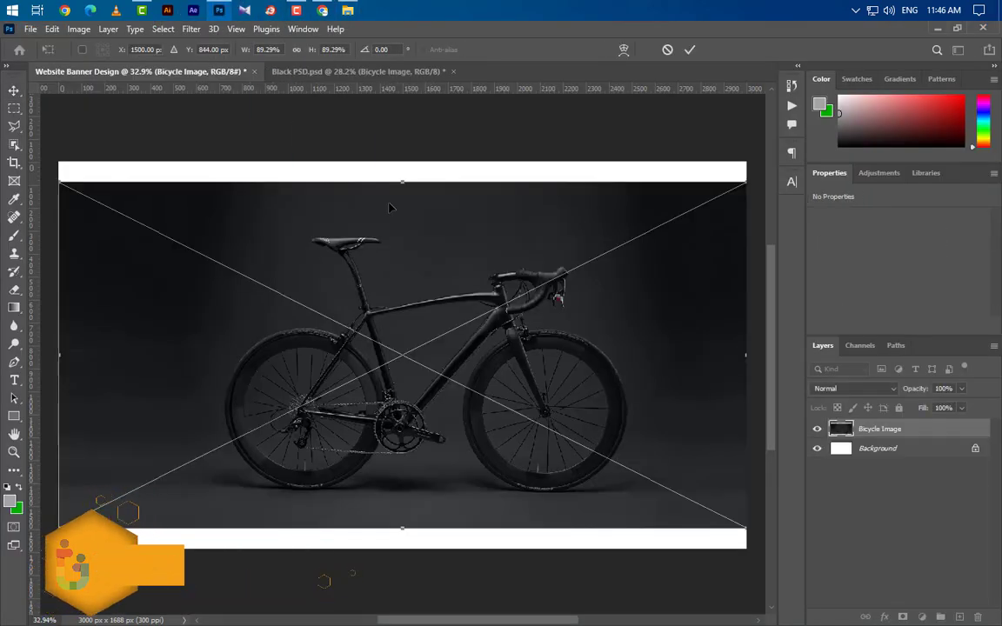
{"action": "left_click_drag", "start_coordinate": [402, 183], "coordinate": [402, 162]}
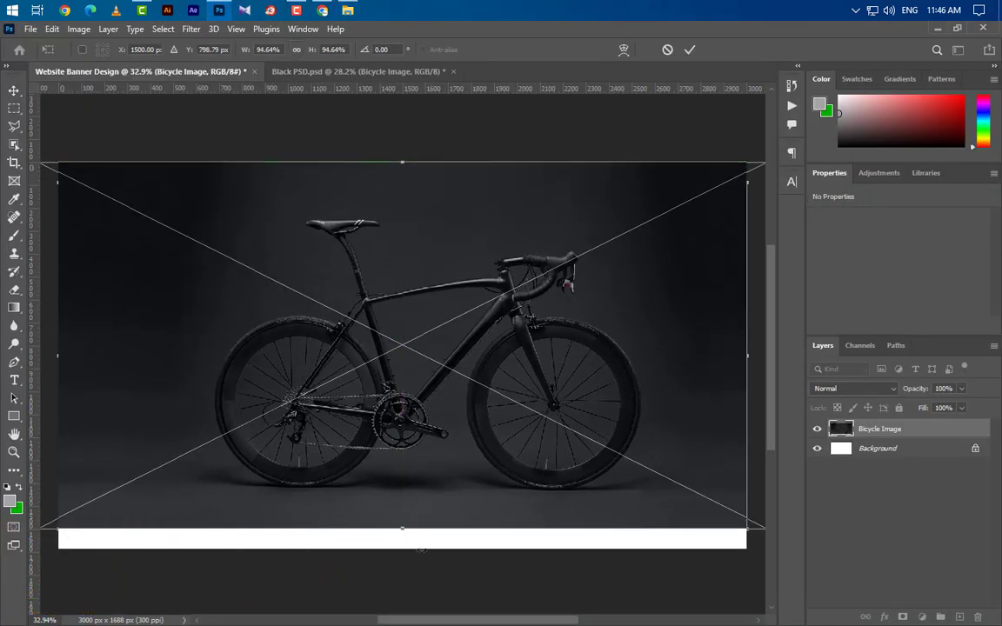
{"action": "left_click_drag", "start_coordinate": [405, 527], "coordinate": [406, 548]}
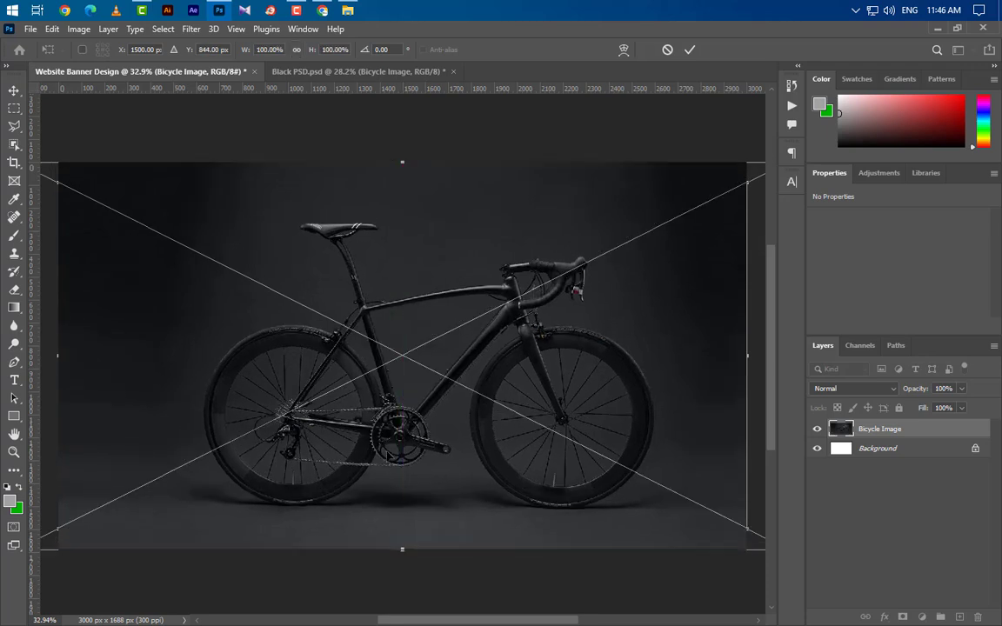
{"action": "left_click_drag", "start_coordinate": [391, 456], "coordinate": [435, 428]}
{"action": "left_click", "coordinate": [689, 50]}
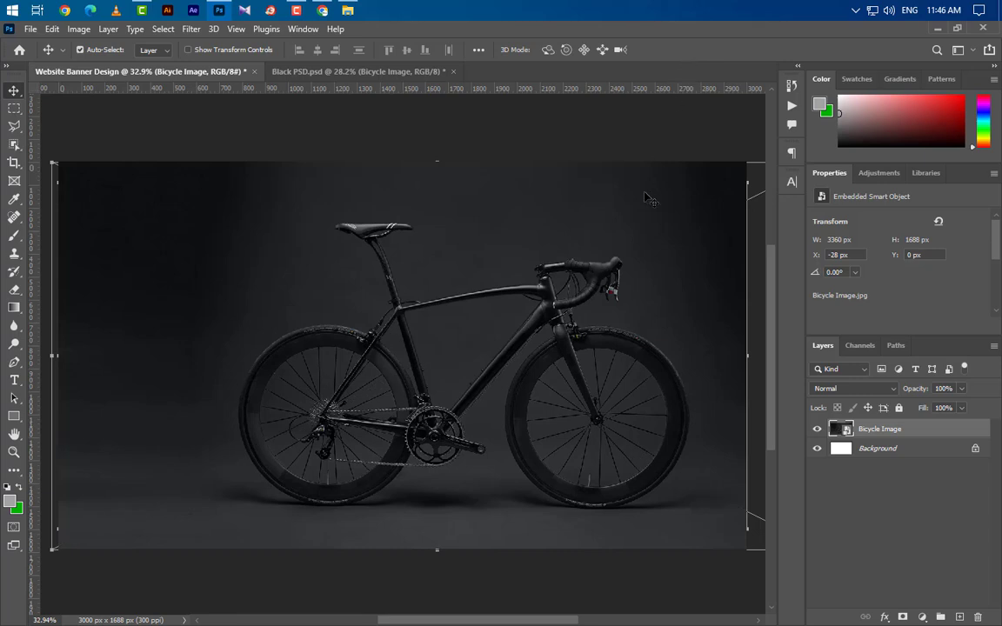
- Add a margin guide layout with 100 px top and bottom and 150 px left and right
{"action": "left_click", "coordinate": [239, 31]}
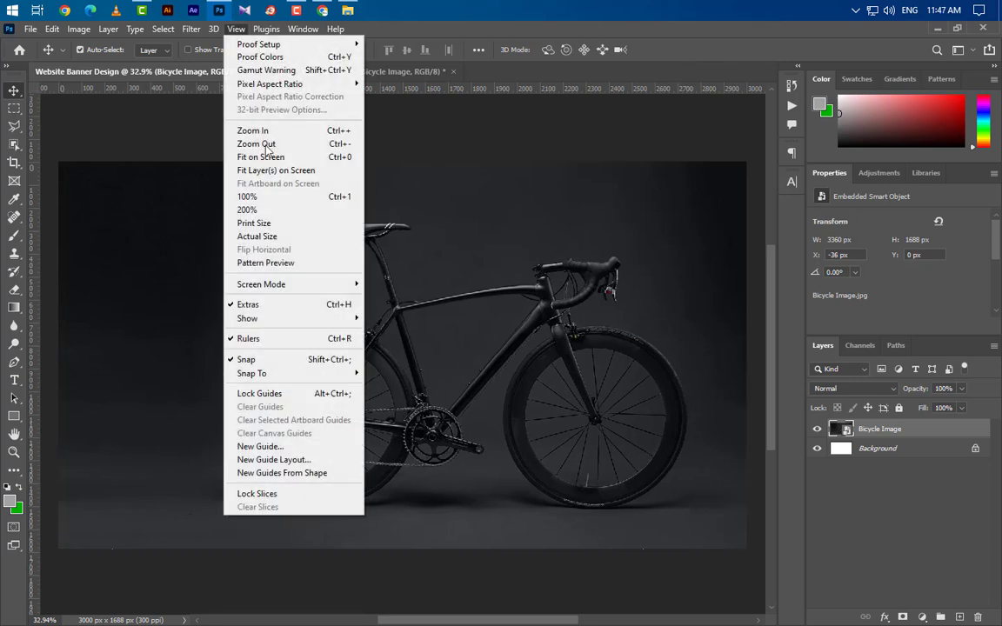
{"action": "left_click", "coordinate": [317, 415]}
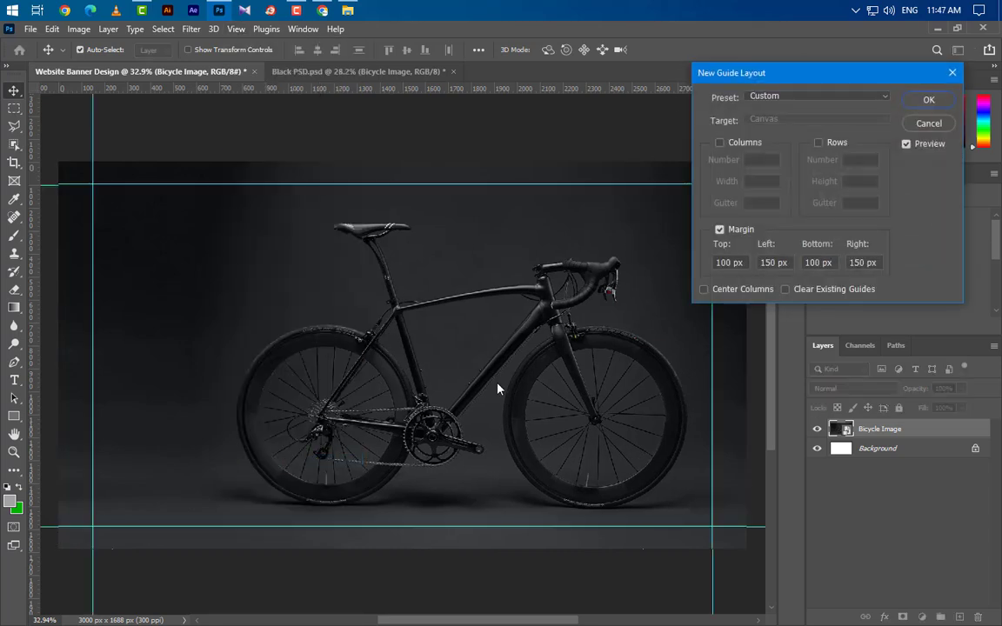
{"action": "left_click_drag", "start_coordinate": [729, 264], "coordinate": [714, 262]}
{"action": "double_click", "coordinate": [766, 262]}
{"action": "double_click", "coordinate": [813, 262]}
{"action": "double_click", "coordinate": [857, 263]}
{"action": "left_click", "coordinate": [928, 99]}
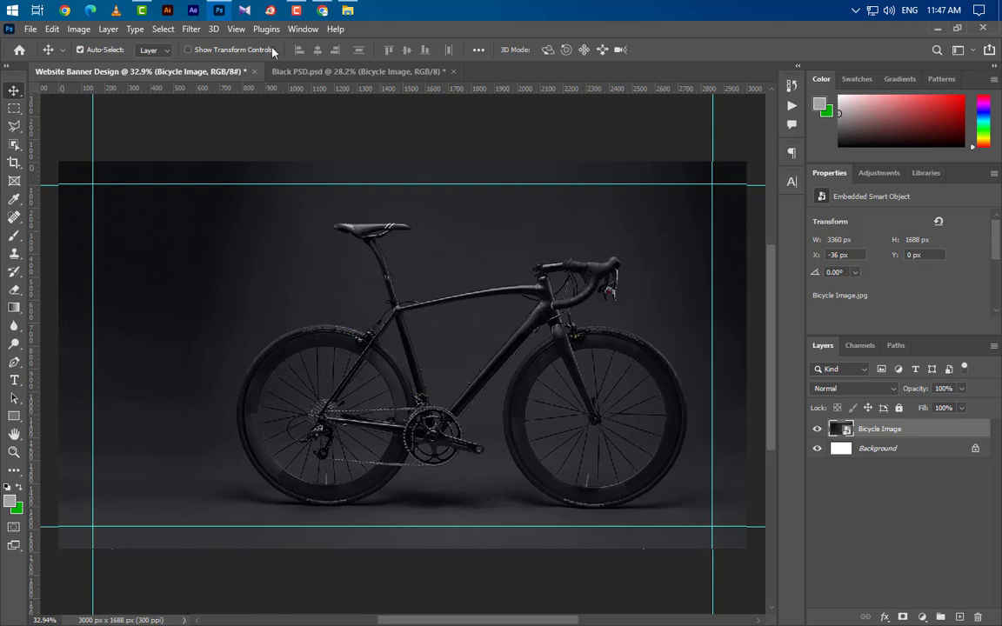
- Add a vertical guide at 1700 px
{"action": "left_click", "coordinate": [235, 29]}
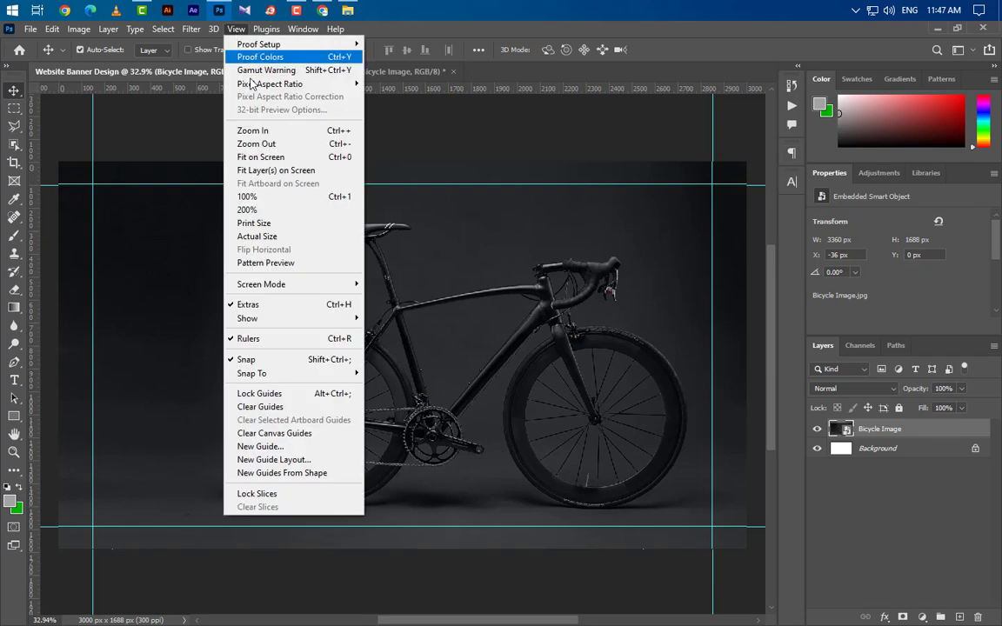
{"action": "left_click", "coordinate": [277, 447]}
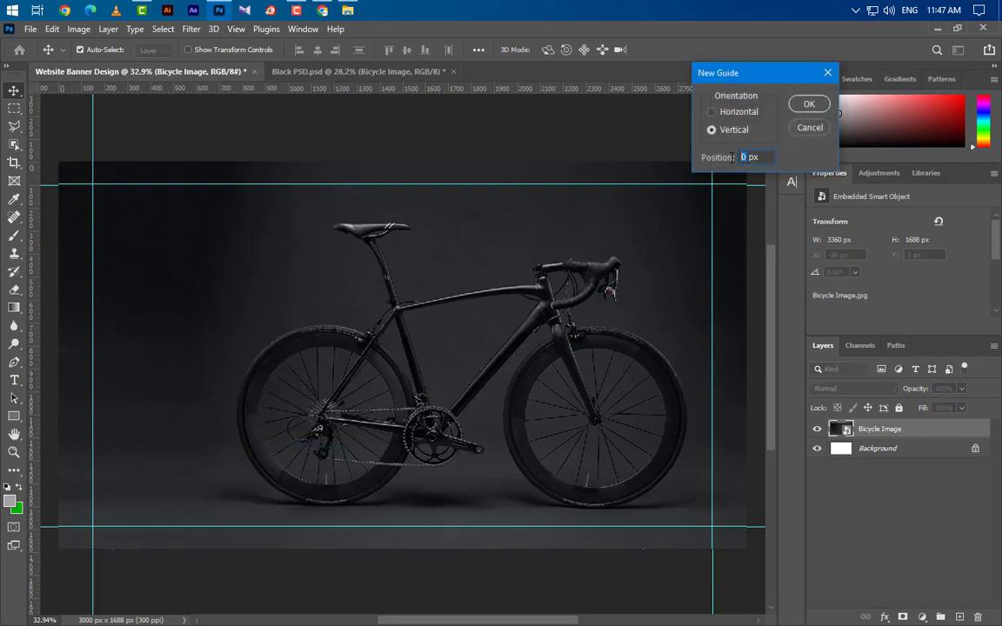
{"action": "type", "text": "1700"}
{"action": "left_click", "coordinate": [800, 108]}
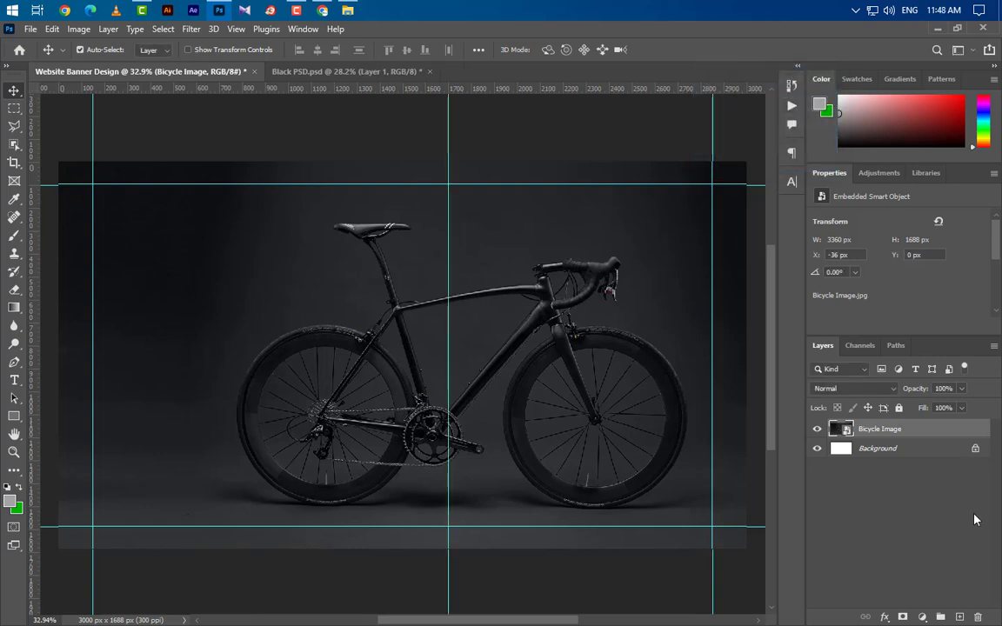
- On a new layer, paint a soft gray glow over the middle and front of the bicycle with a 1900 px brush
{"action": "left_click", "coordinate": [959, 618]}
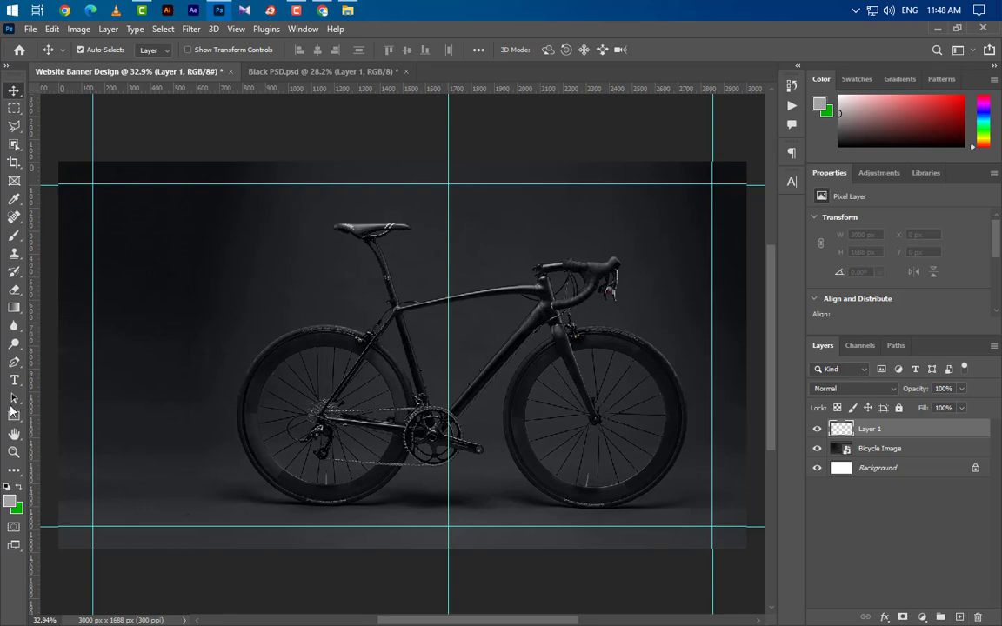
{"action": "left_click", "coordinate": [14, 234]}
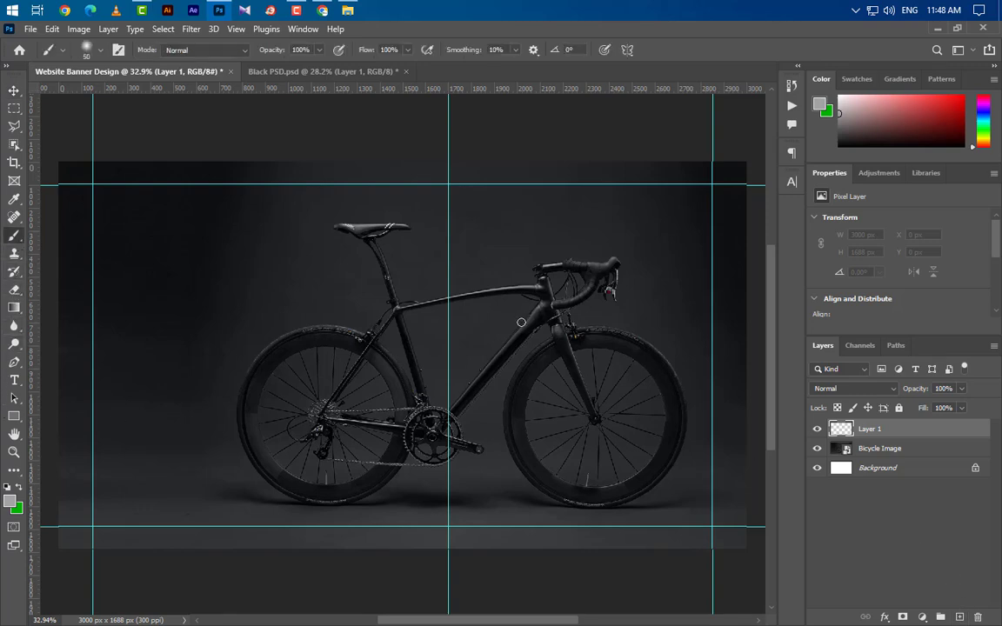
{"action": "key", "text": "bracketright"}
{"action": "key", "text": "bracketright"}
{"action": "key", "text": "bracketright"}
{"action": "key", "text": "bracketright"}
{"action": "key", "text": "bracketright"}
{"action": "key", "text": "bracketright"}
{"action": "key", "text": "bracketright"}
{"action": "key", "text": "bracketright"}
{"action": "key", "text": "bracketright"}
{"action": "key", "text": "bracketright"}
{"action": "key", "text": "bracketright"}
{"action": "key", "text": "bracketright"}
{"action": "key", "text": "bracketright"}
{"action": "key", "text": "bracketright"}
{"action": "key", "text": "bracketright"}
{"action": "key", "text": "bracketright"}
{"action": "key", "text": "bracketright"}
{"action": "key", "text": "bracketright"}
{"action": "key", "text": "bracketright"}
{"action": "key", "text": "bracketright"}
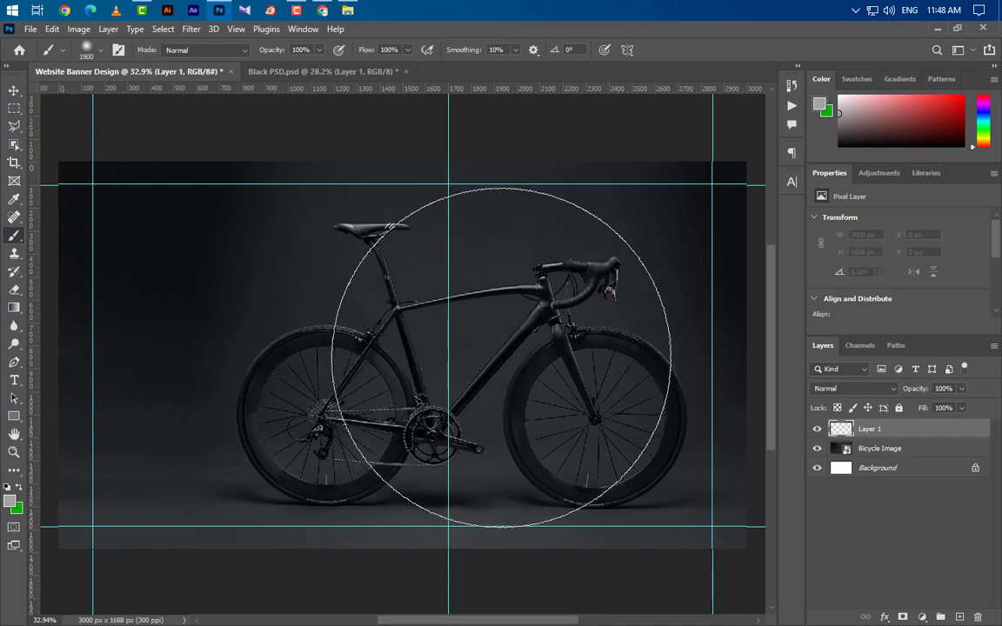
{"action": "left_click_drag", "start_coordinate": [511, 356], "coordinate": [461, 286]}
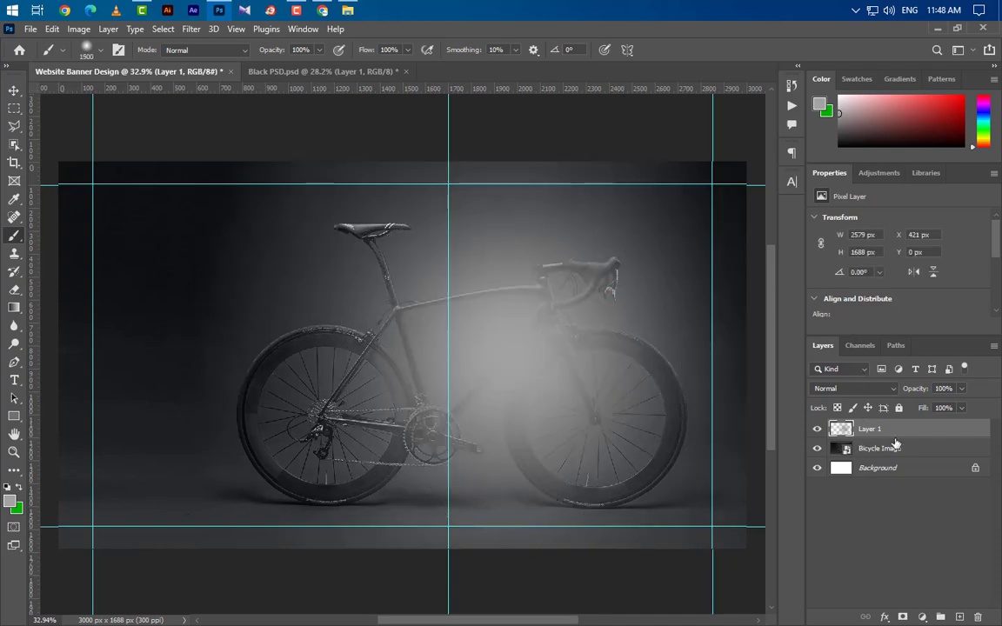
- Apply a Color Overlay in c5c6c6 to the painted glow layer
{"action": "double_click", "coordinate": [948, 430]}
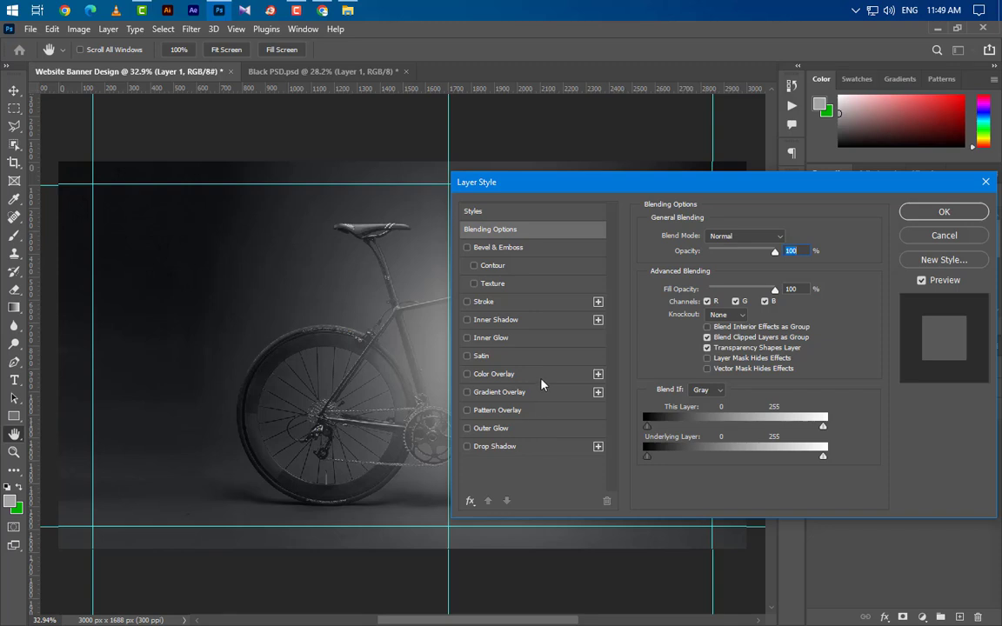
{"action": "left_click", "coordinate": [493, 374]}
{"action": "left_click", "coordinate": [791, 243]}
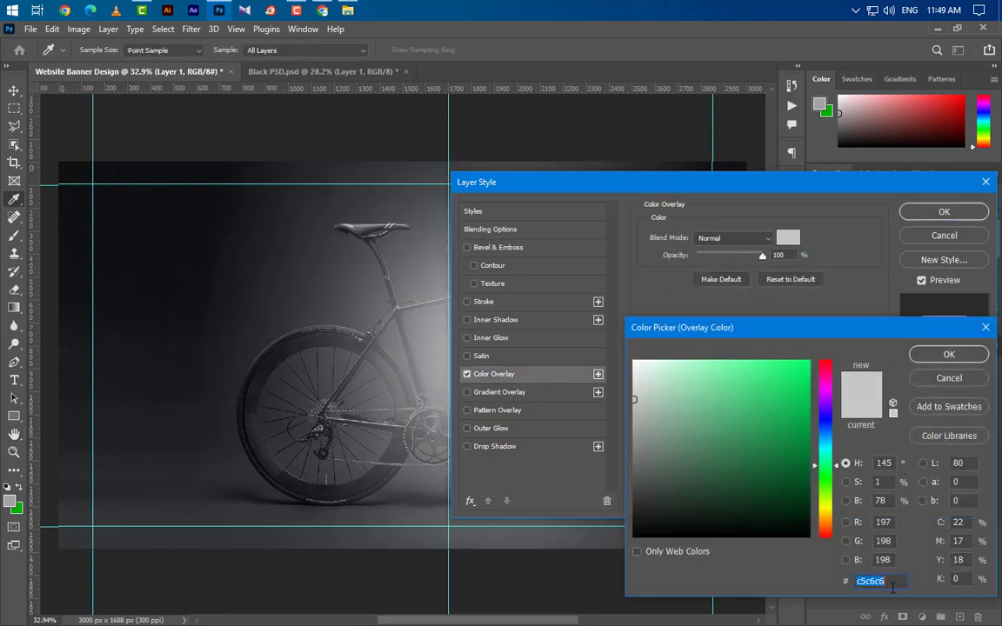
{"action": "type", "text": "c5c6c6"}
{"action": "left_click", "coordinate": [949, 354]}
{"action": "left_click", "coordinate": [943, 211]}
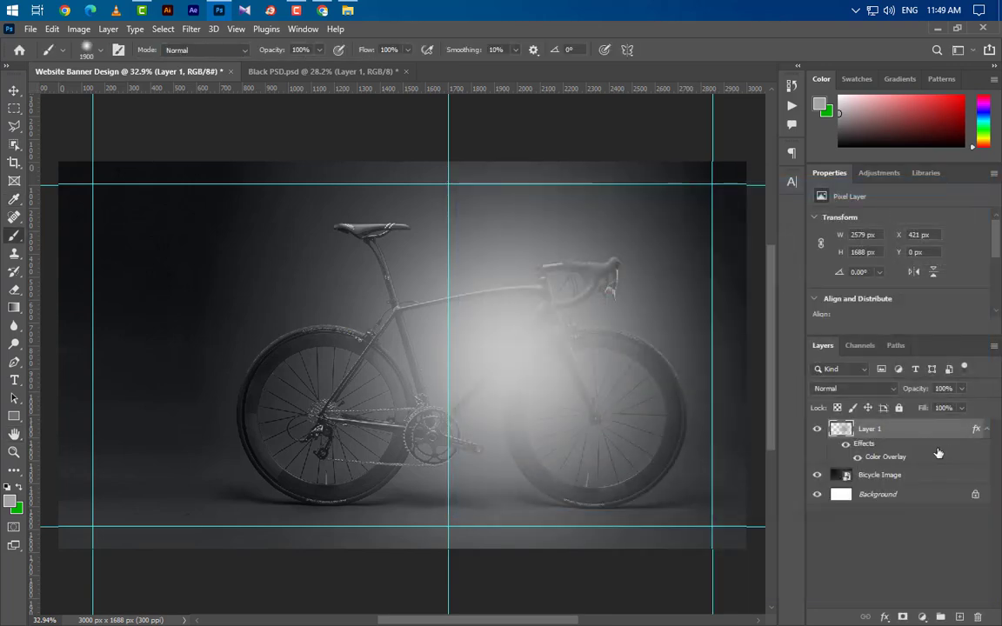
- Convert the glow layer to a smart object and give it the Hue blend mode at 35% opacity
{"action": "right_click", "coordinate": [869, 429]}
{"action": "left_click", "coordinate": [744, 213]}
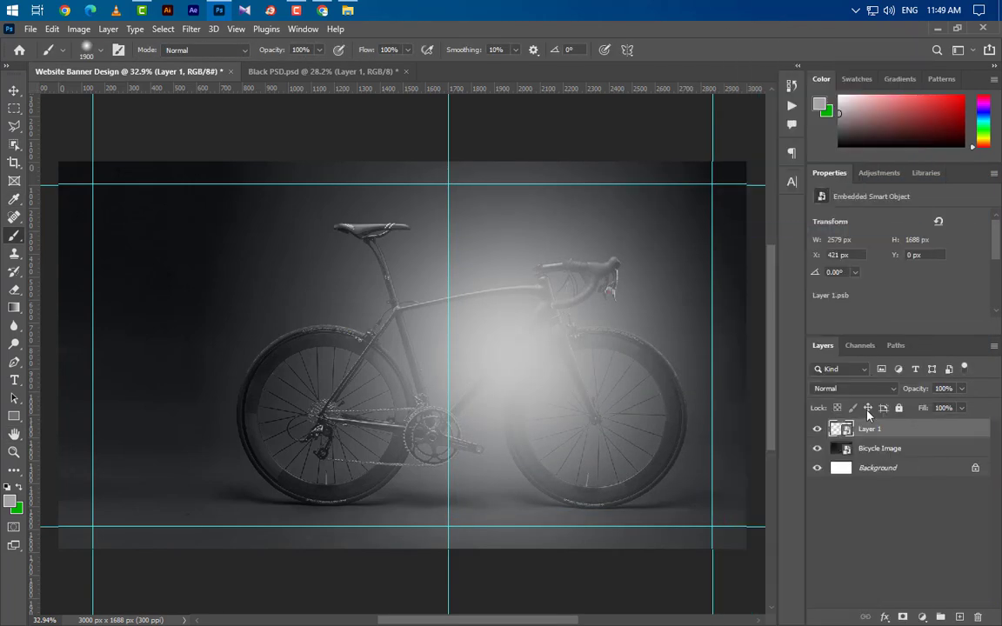
{"action": "left_click", "coordinate": [854, 388]}
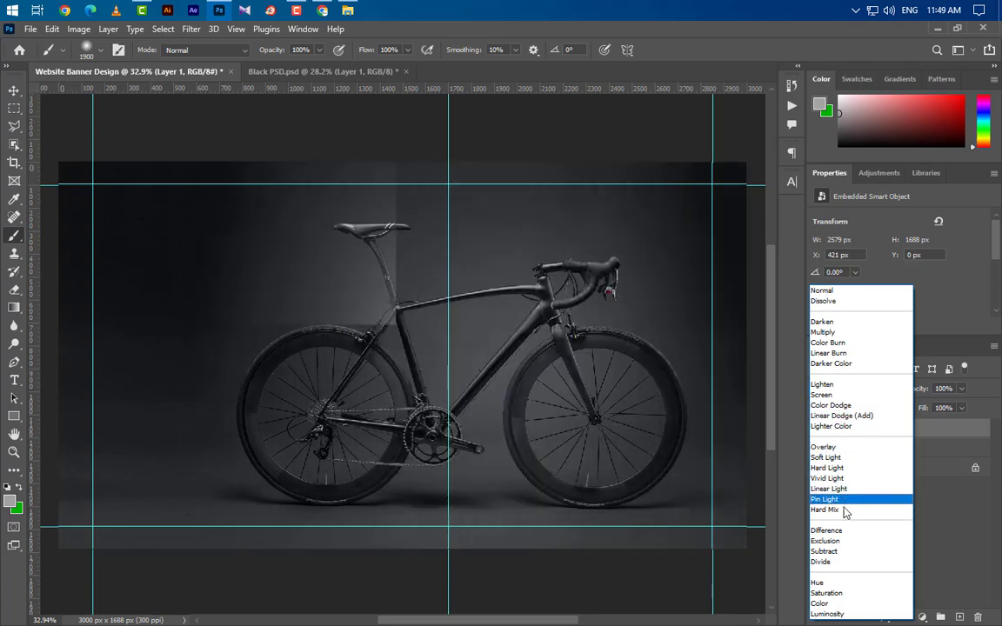
{"action": "left_click", "coordinate": [840, 582]}
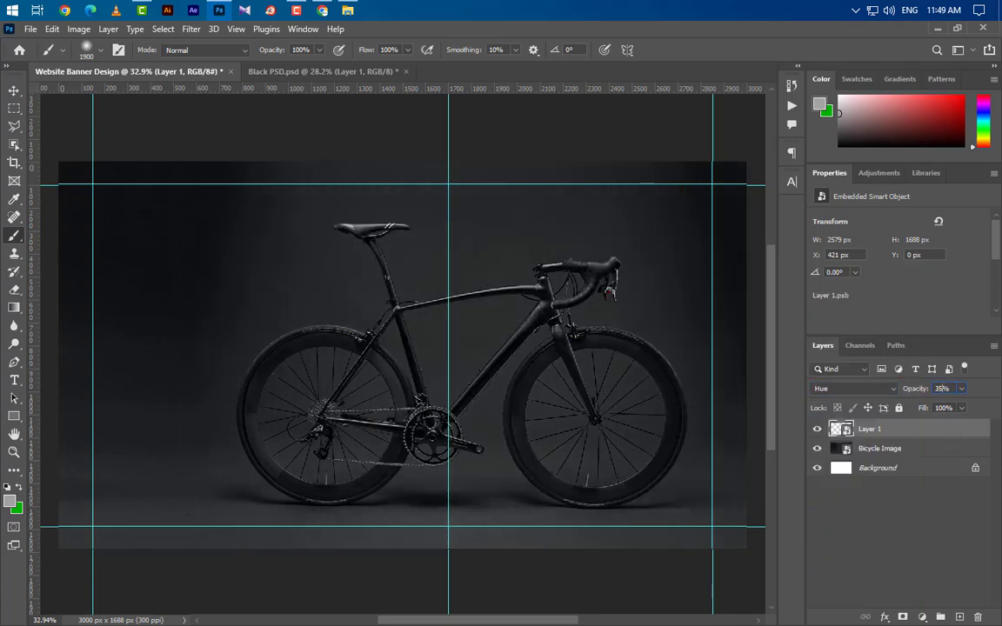
- Convert the glow layer to a smart object once more and set its blend mode to Overlay
{"action": "right_click", "coordinate": [870, 429]}
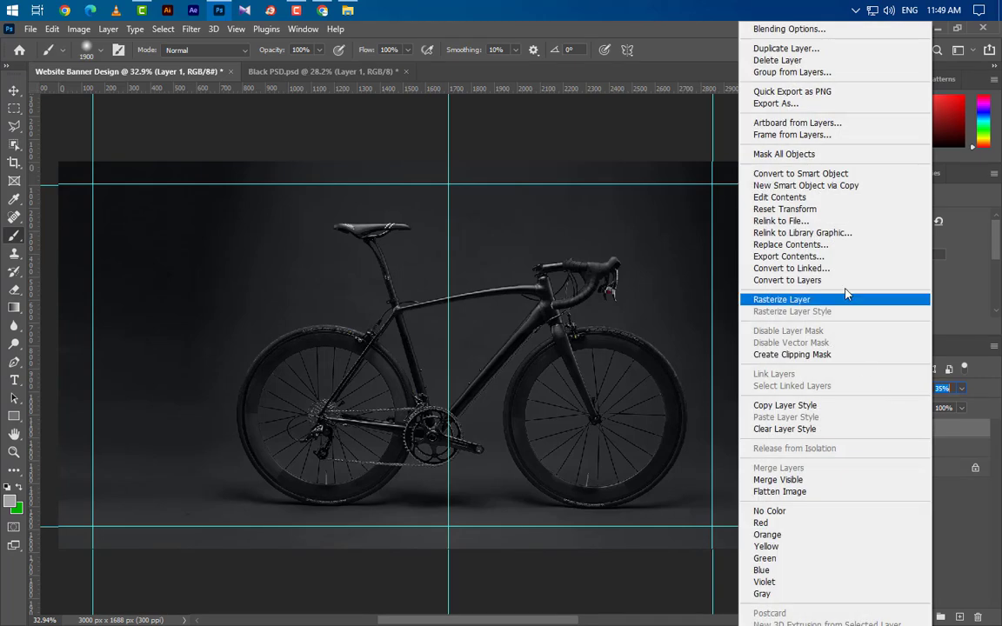
{"action": "left_click", "coordinate": [800, 173]}
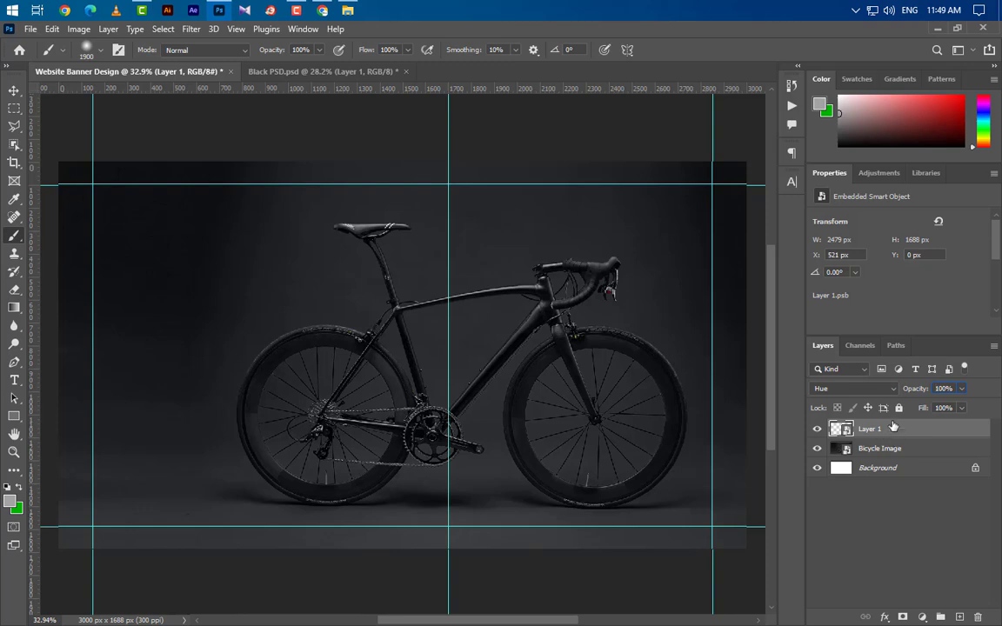
{"action": "left_click", "coordinate": [882, 388]}
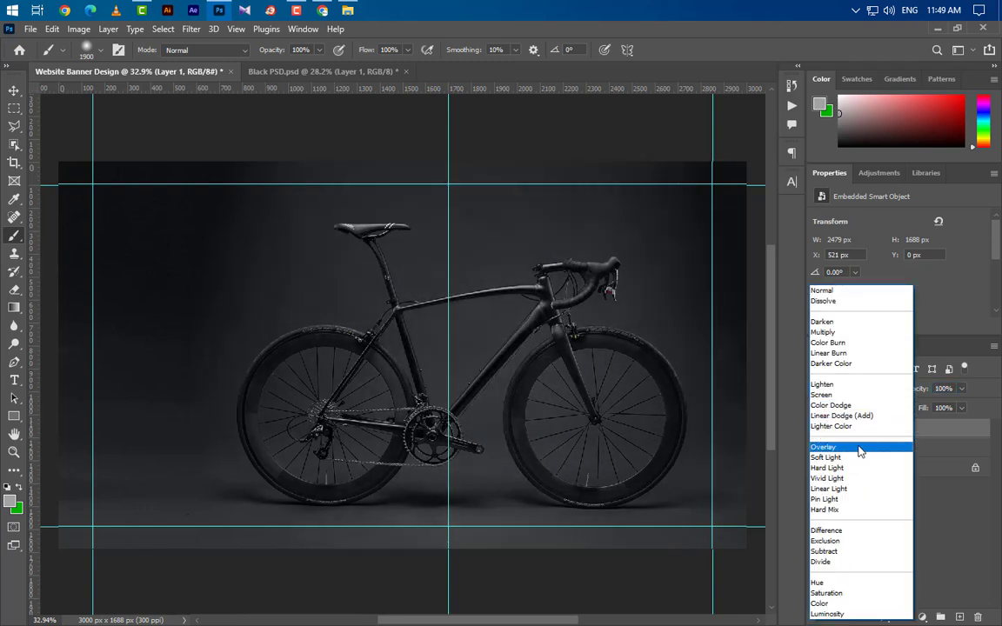
{"action": "left_click", "coordinate": [858, 447]}
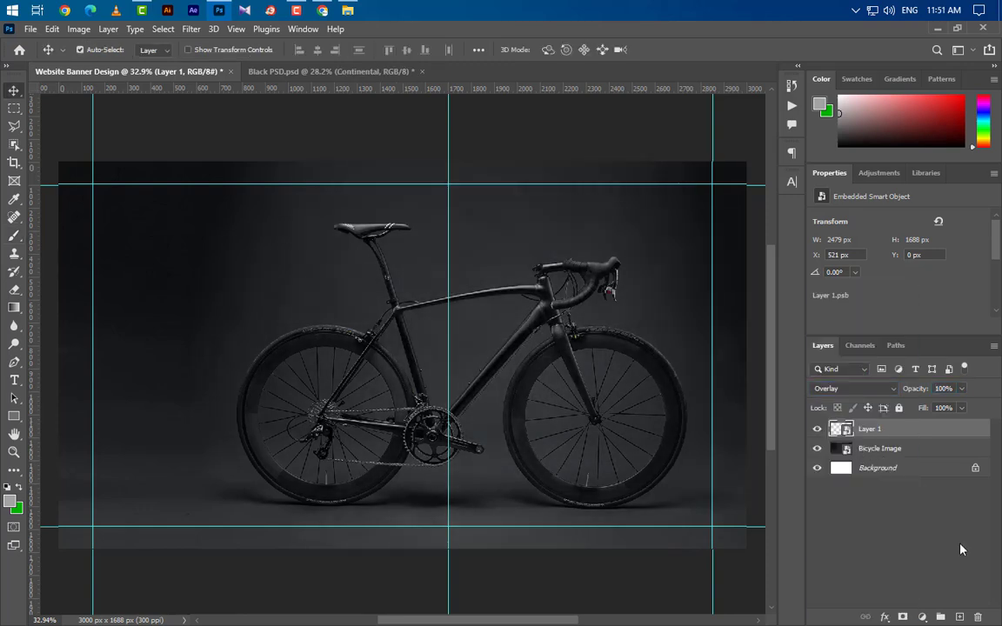
- Add the white Arial Bold text "Continental" on a new layer starting at the left margin guide, and set its size to 88 pt
{"action": "key", "text": "ctrl+shift+alt+n"}
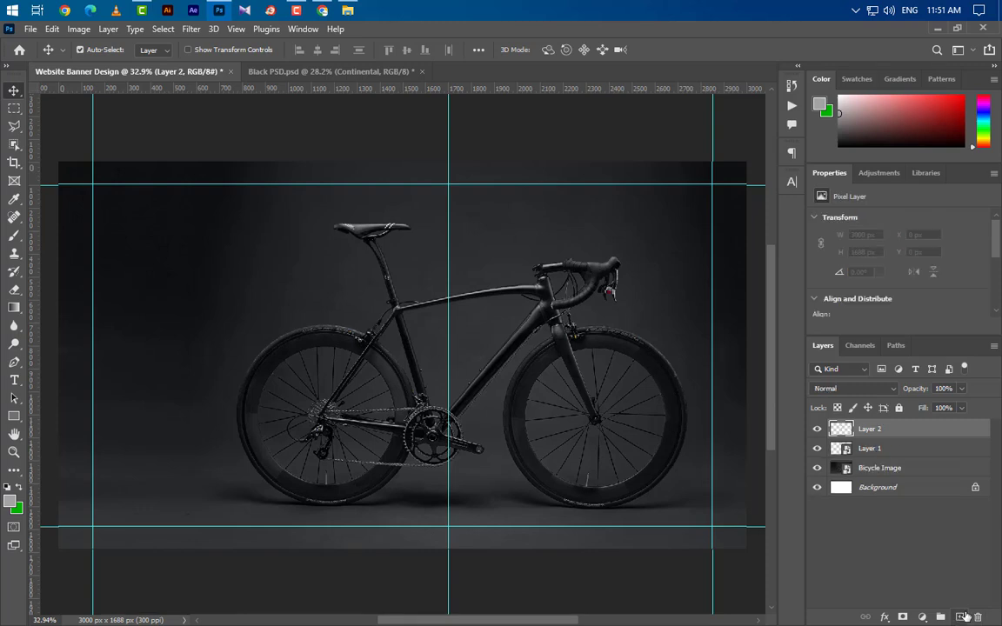
{"action": "left_click", "coordinate": [13, 382]}
{"action": "left_click", "coordinate": [94, 361]}
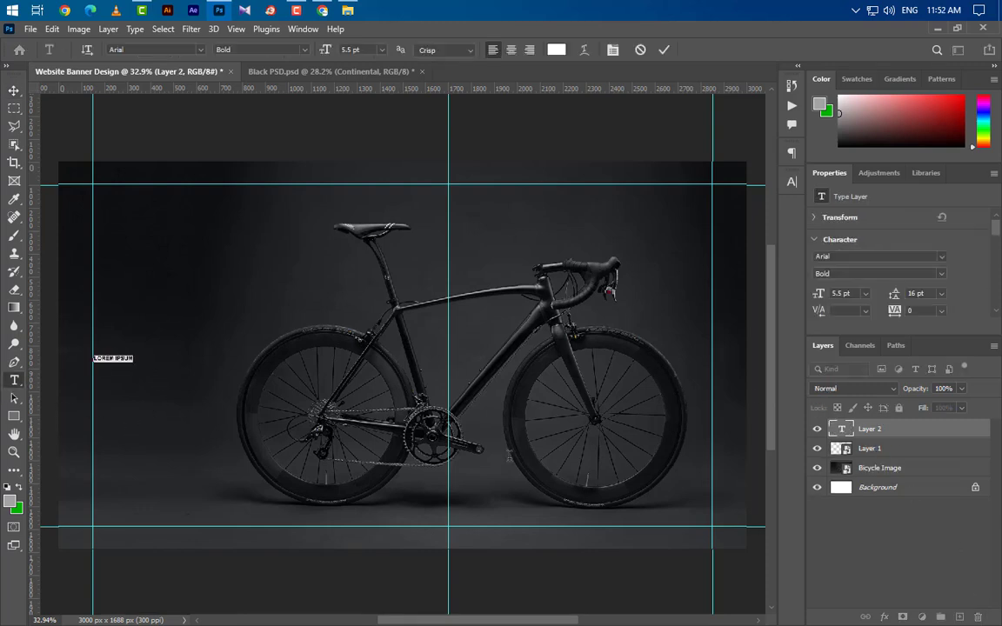
{"action": "key", "text": "BackSpace"}
{"action": "left_click", "coordinate": [663, 50]}
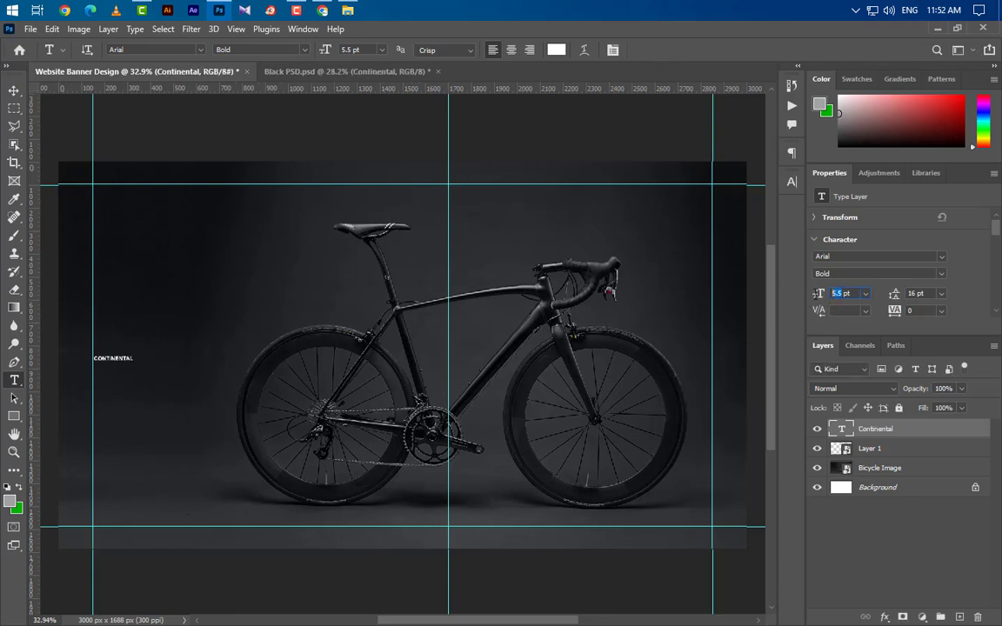
{"action": "key", "text": "Return"}
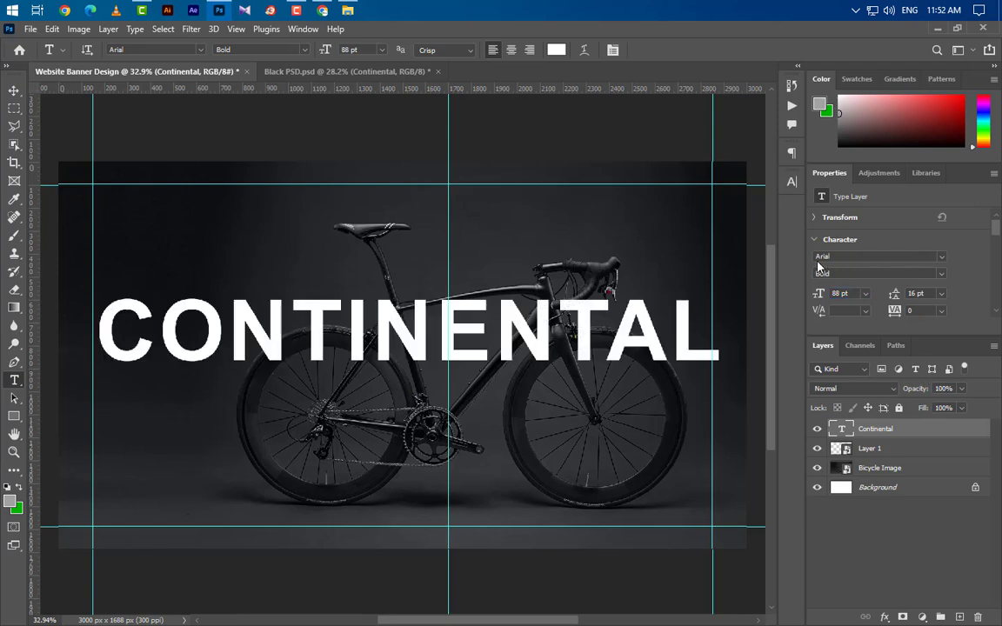
- Add a Gradient Overlay to the Continental text layer with a gradient from white ffffff to black 000000
{"action": "left_click", "coordinate": [878, 260]}
{"action": "key", "text": "Tab"}
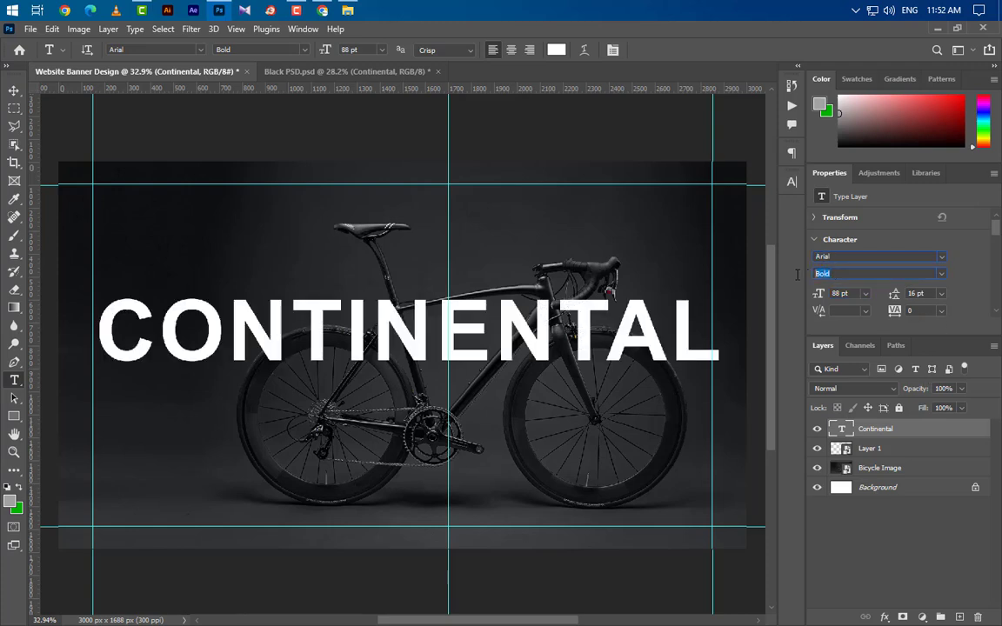
{"action": "double_click", "coordinate": [917, 432]}
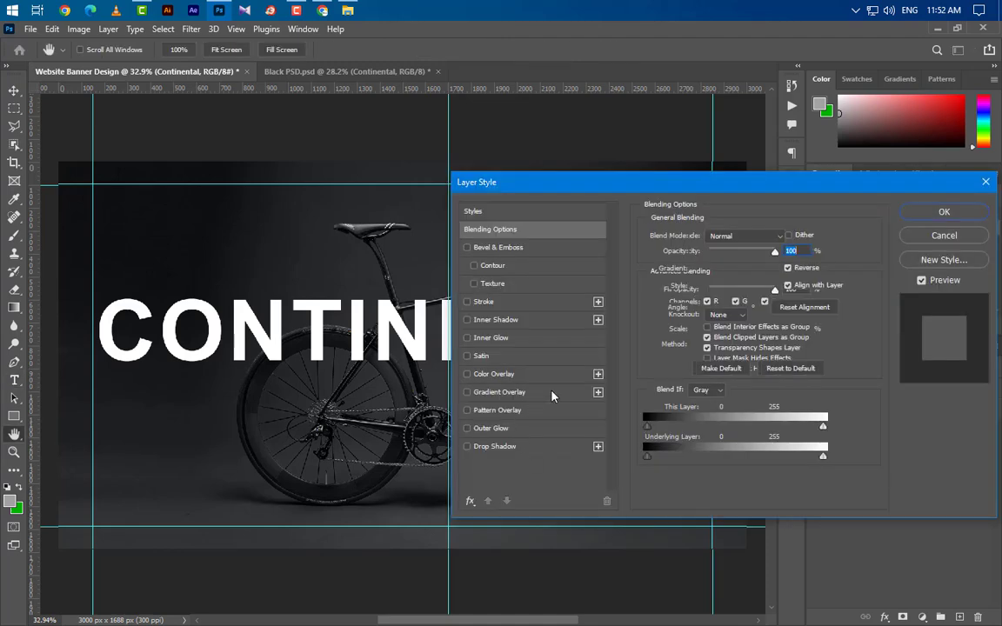
{"action": "left_click", "coordinate": [548, 393]}
{"action": "left_click", "coordinate": [752, 270]}
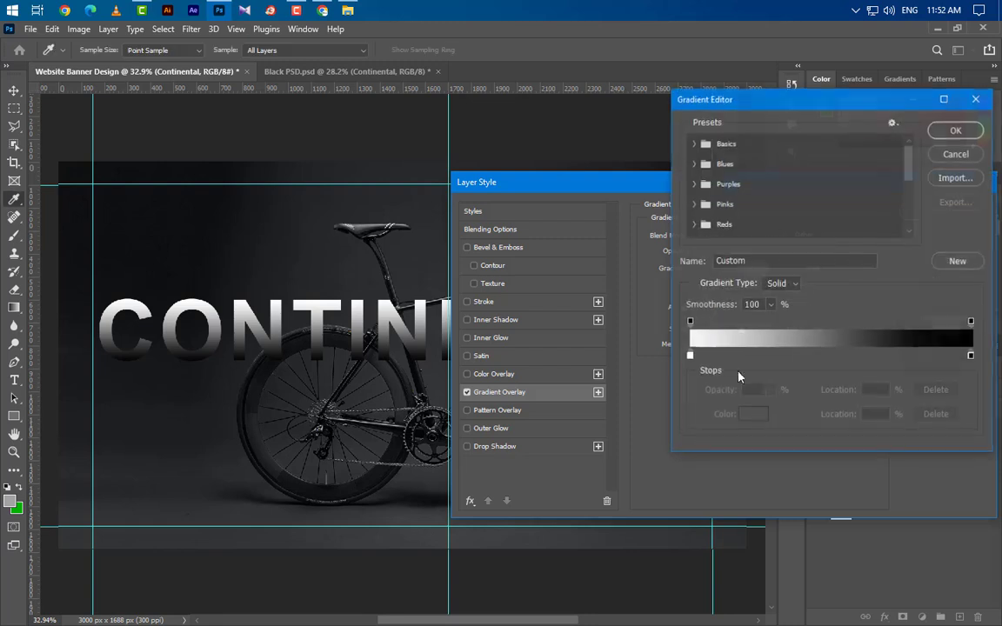
{"action": "left_click", "coordinate": [690, 355]}
{"action": "double_click", "coordinate": [690, 355]}
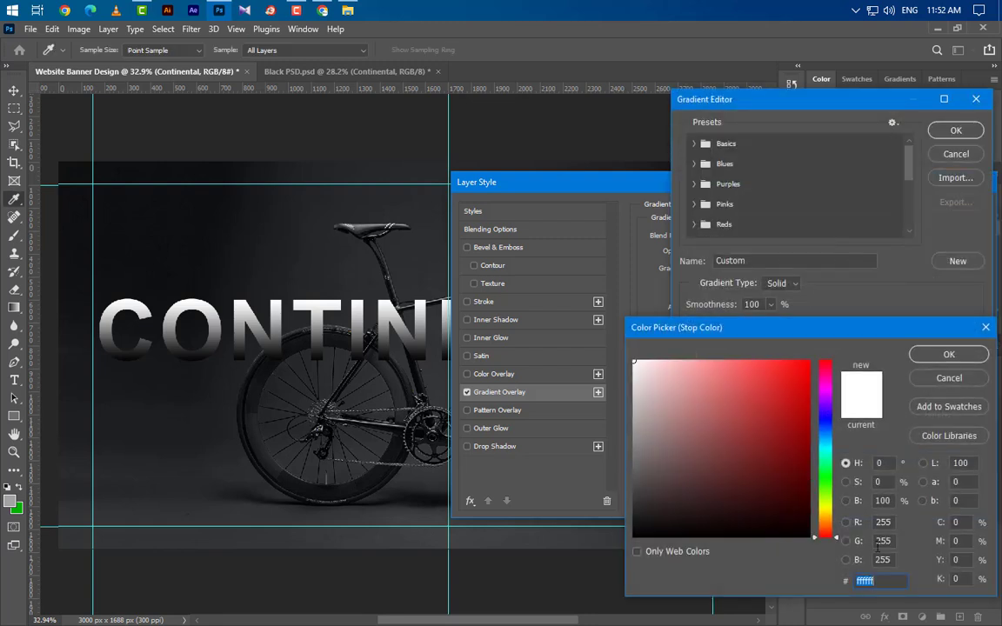
{"action": "left_click", "coordinate": [922, 359]}
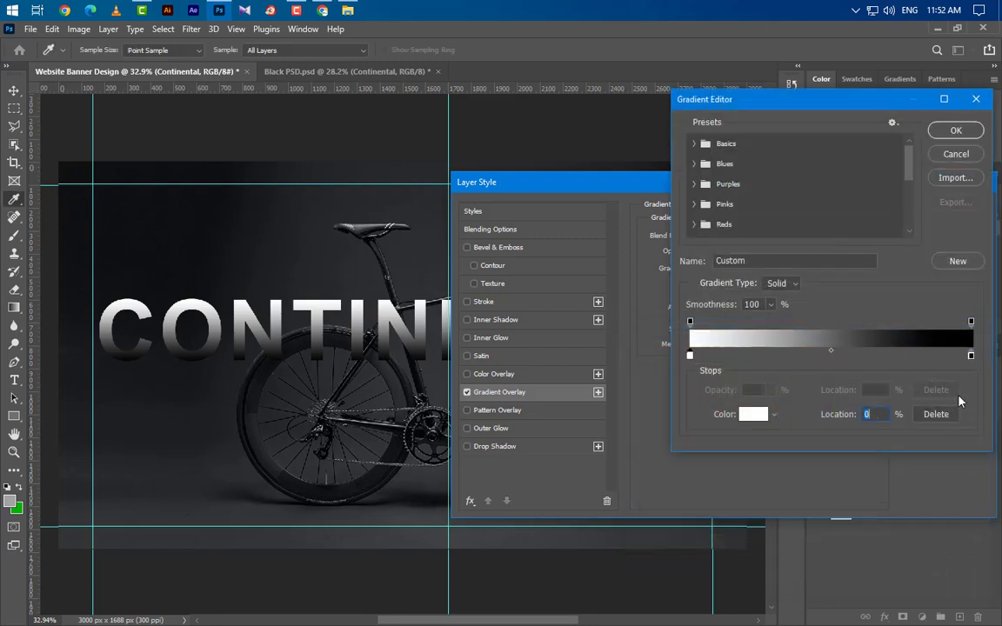
{"action": "left_click", "coordinate": [971, 356]}
{"action": "double_click", "coordinate": [971, 357]}
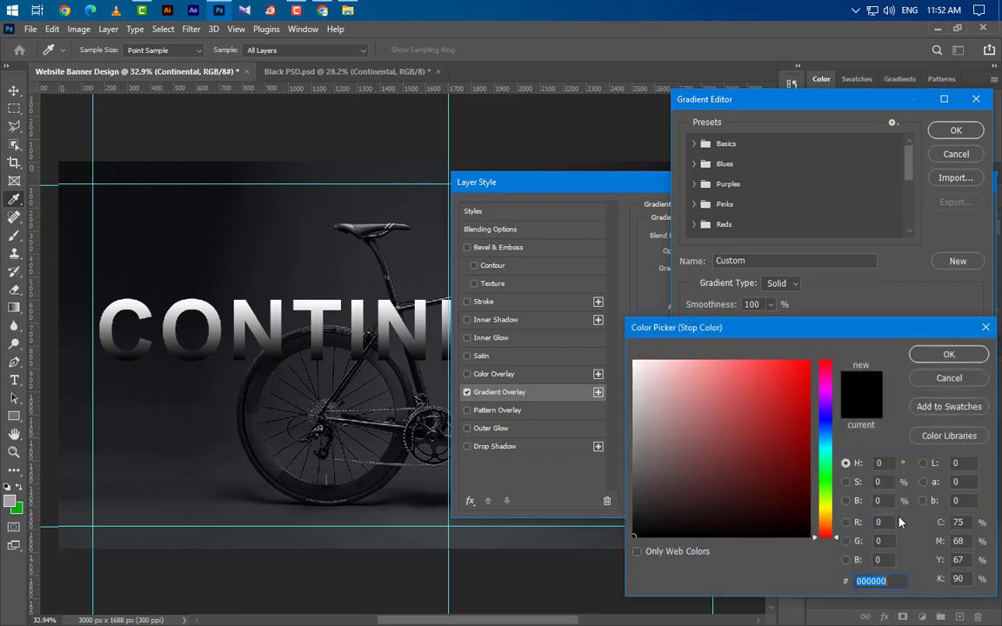
{"action": "left_click", "coordinate": [964, 357]}
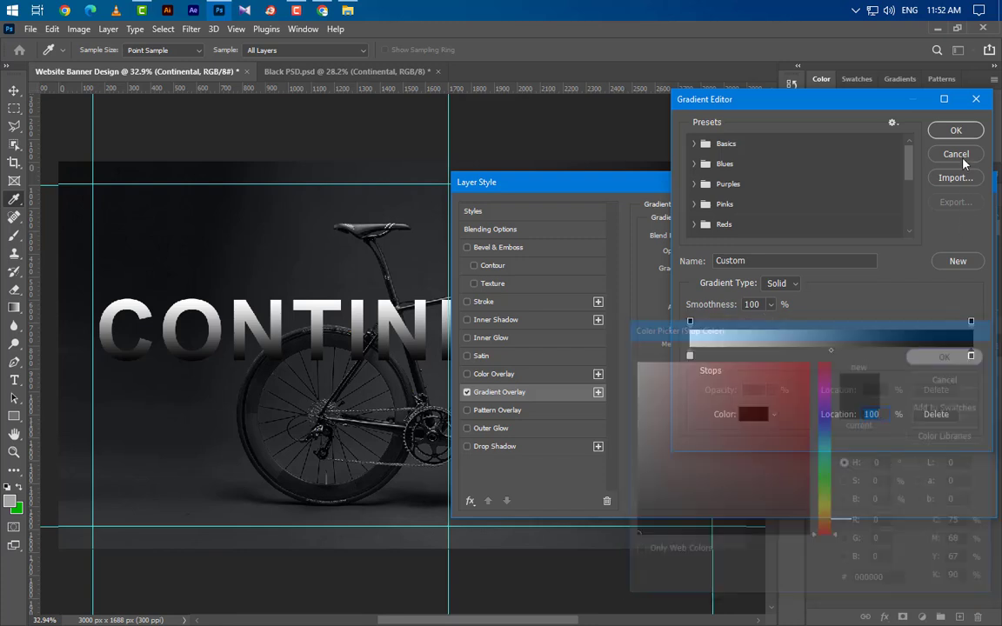
{"action": "left_click", "coordinate": [956, 129]}
- Apply the reversed linear Gradient Overlay at 100% opacity, a 90° angle and 100% scale
{"action": "left_click", "coordinate": [798, 251]}
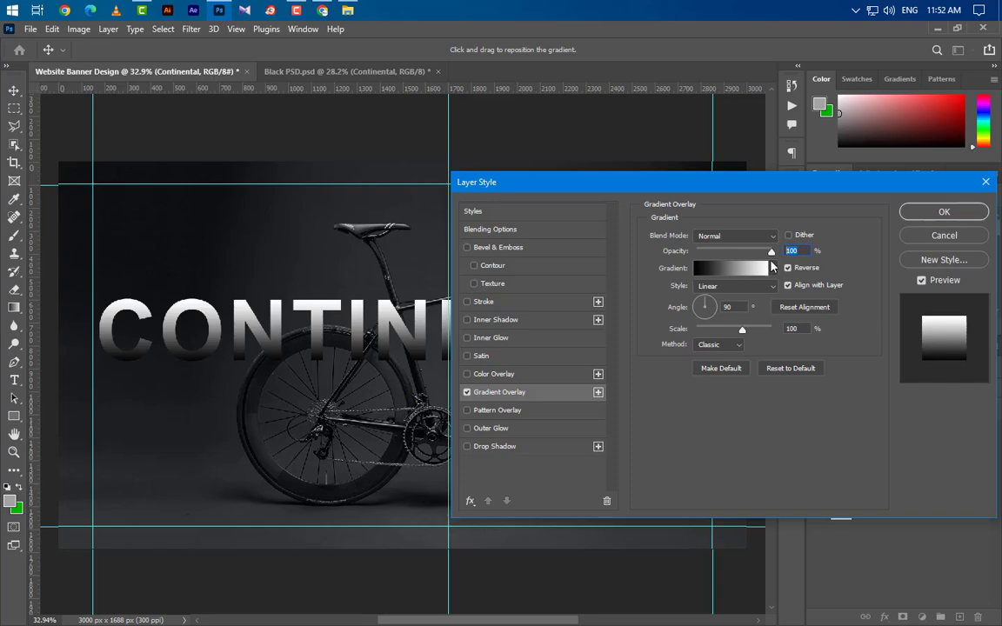
{"action": "left_click", "coordinate": [720, 307]}
{"action": "left_click", "coordinate": [800, 329]}
{"action": "left_click", "coordinate": [953, 212]}
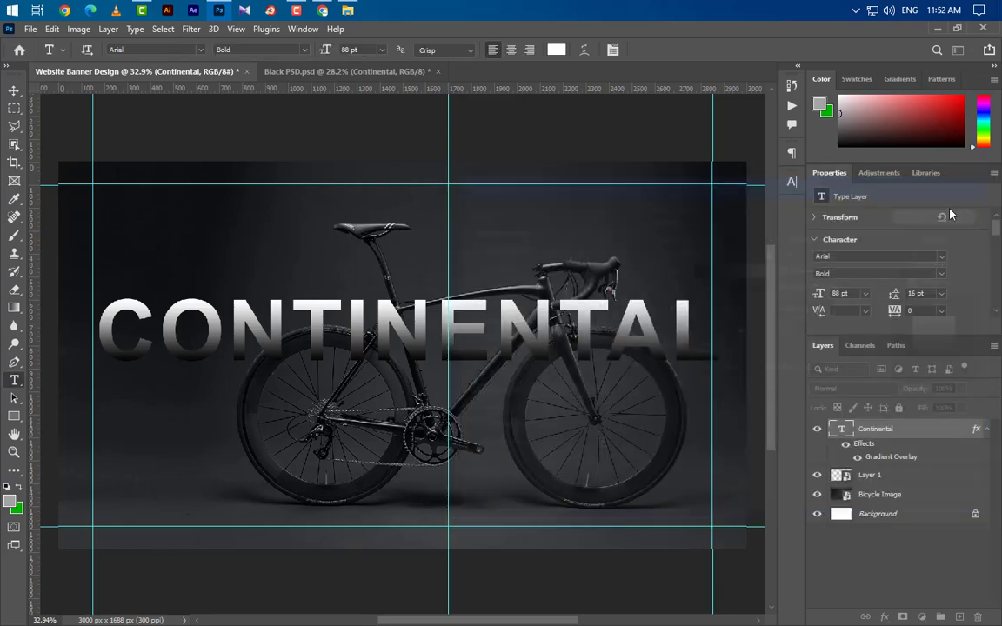
- Convert the Continental text layer to a smart object and give it the Overlay blend mode at 50% opacity
{"action": "right_click", "coordinate": [936, 436]}
{"action": "left_click", "coordinate": [834, 218]}
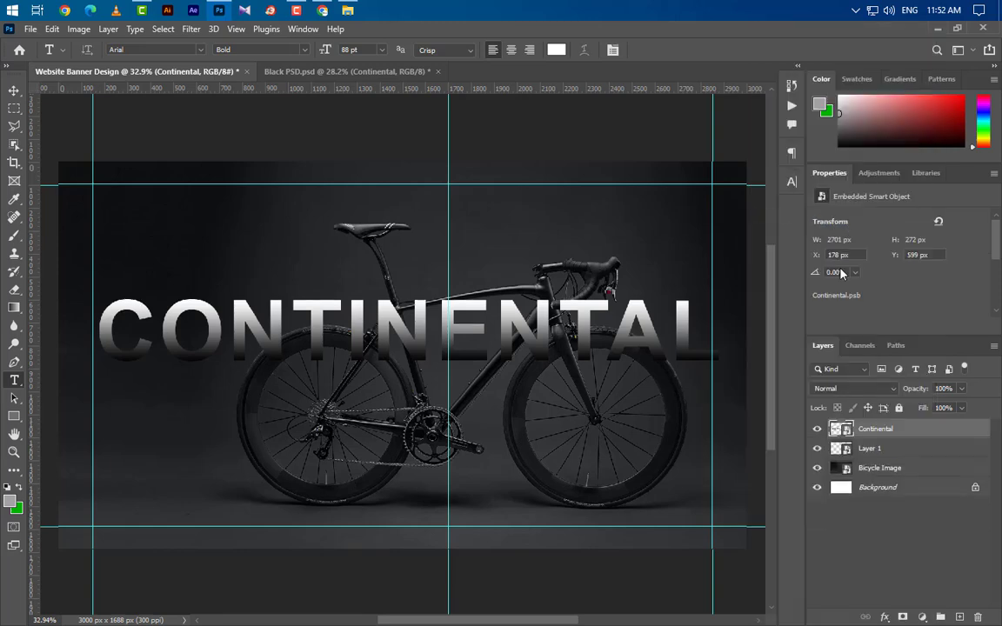
{"action": "left_click", "coordinate": [854, 392]}
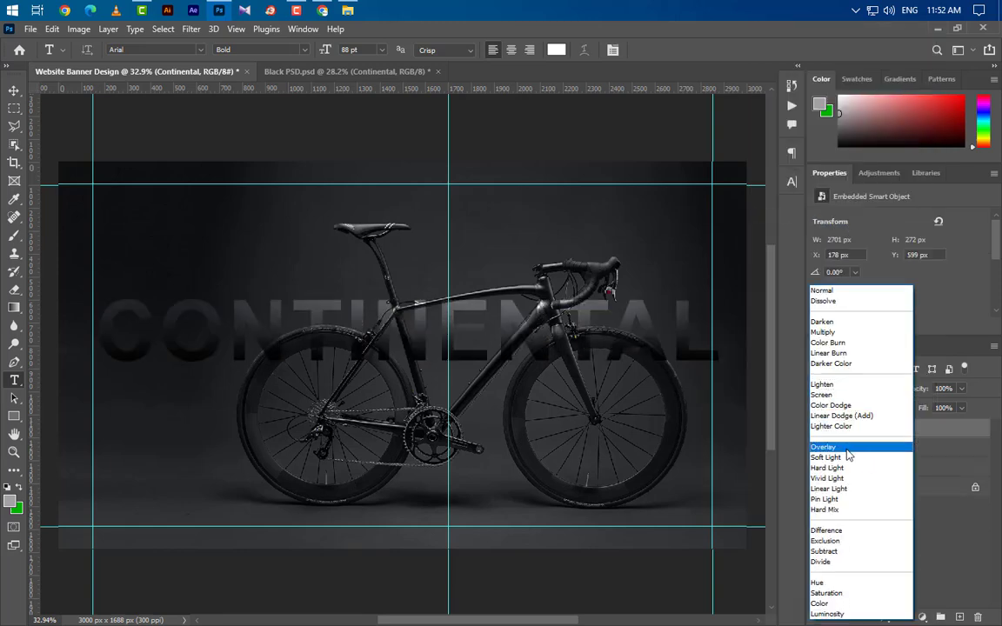
{"action": "left_click", "coordinate": [846, 448]}
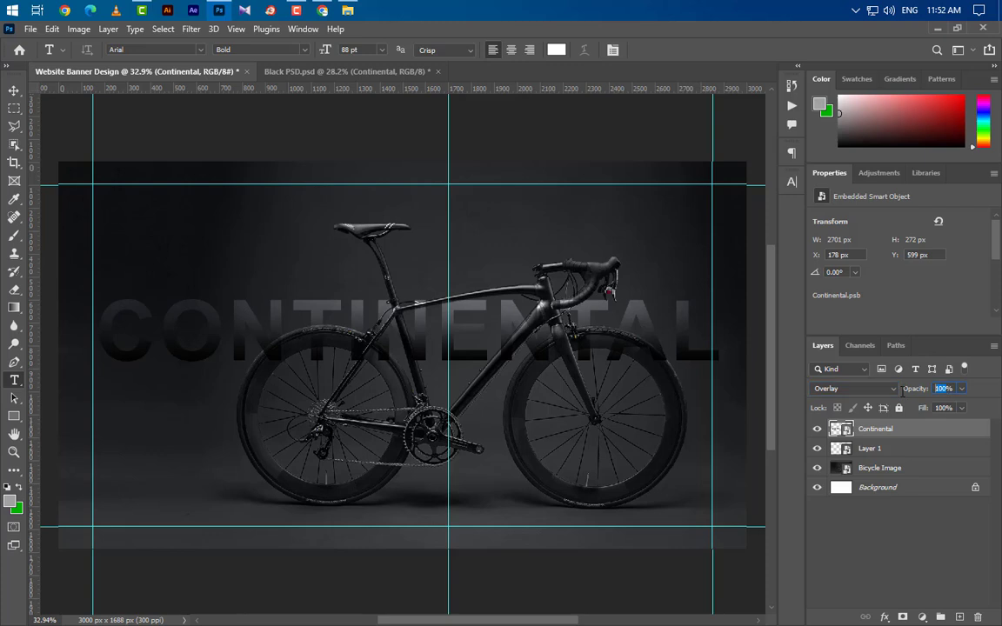
{"action": "type", "text": "50"}
{"action": "key", "text": "Return"}
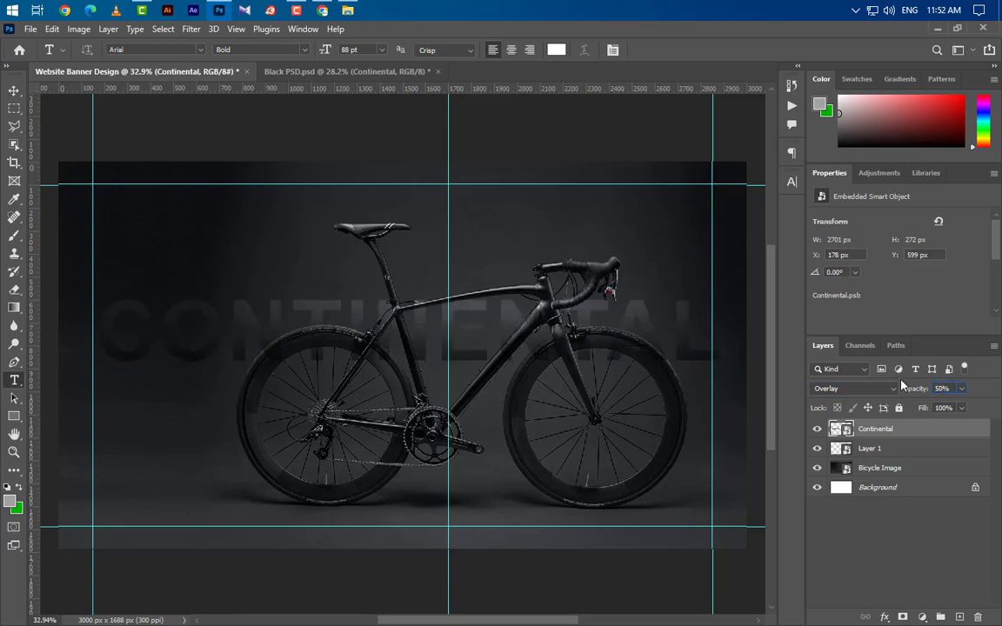
- Center the Continental layer horizontally and vertically on the whole canvas, and deselect
{"action": "key", "text": "ctrl+a"}
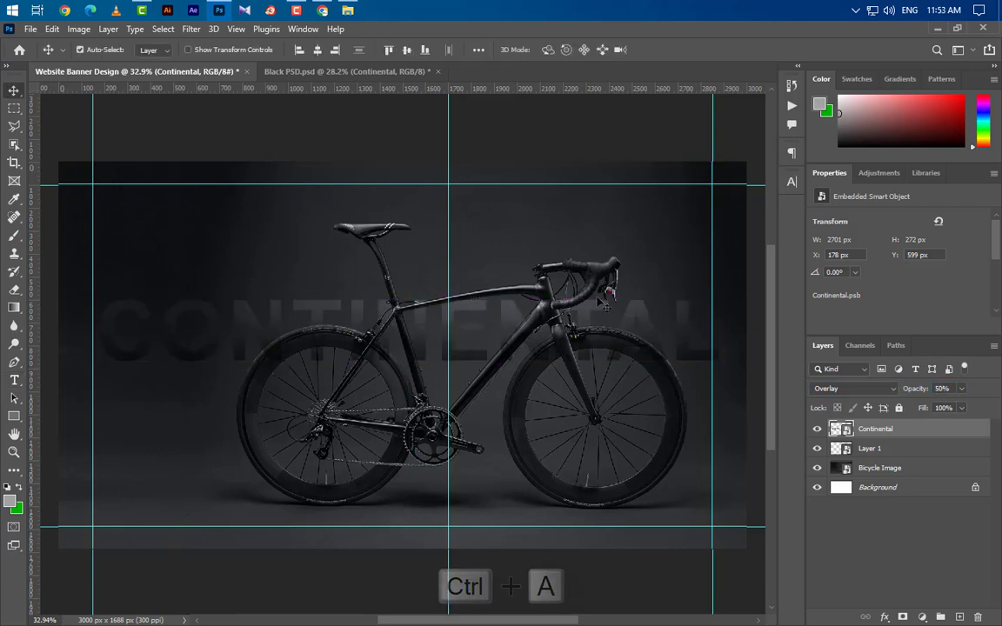
{"action": "left_click", "coordinate": [318, 49]}
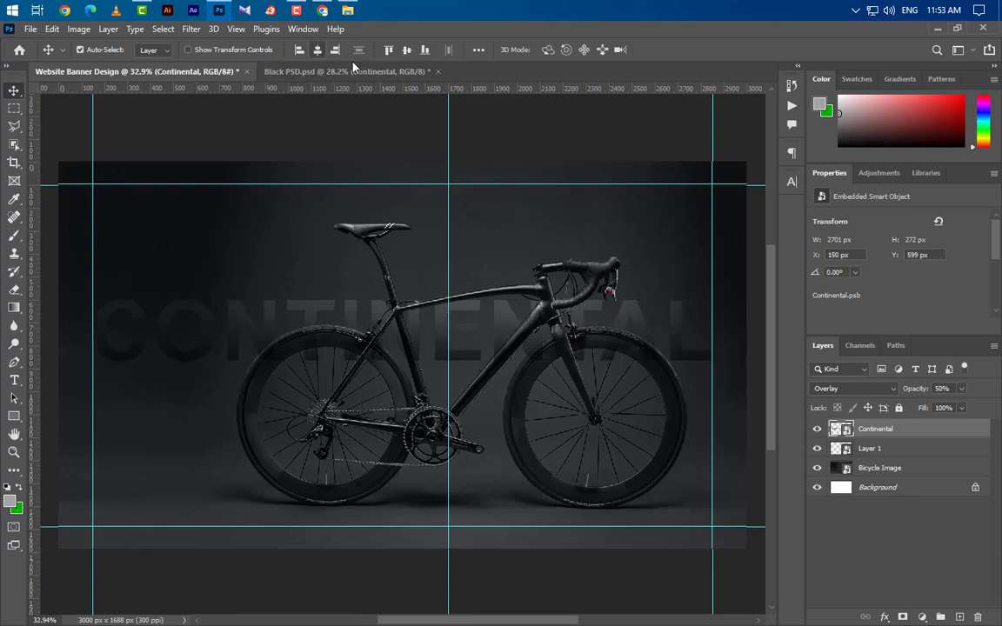
{"action": "left_click", "coordinate": [405, 51]}
{"action": "key", "text": "ctrl+d"}
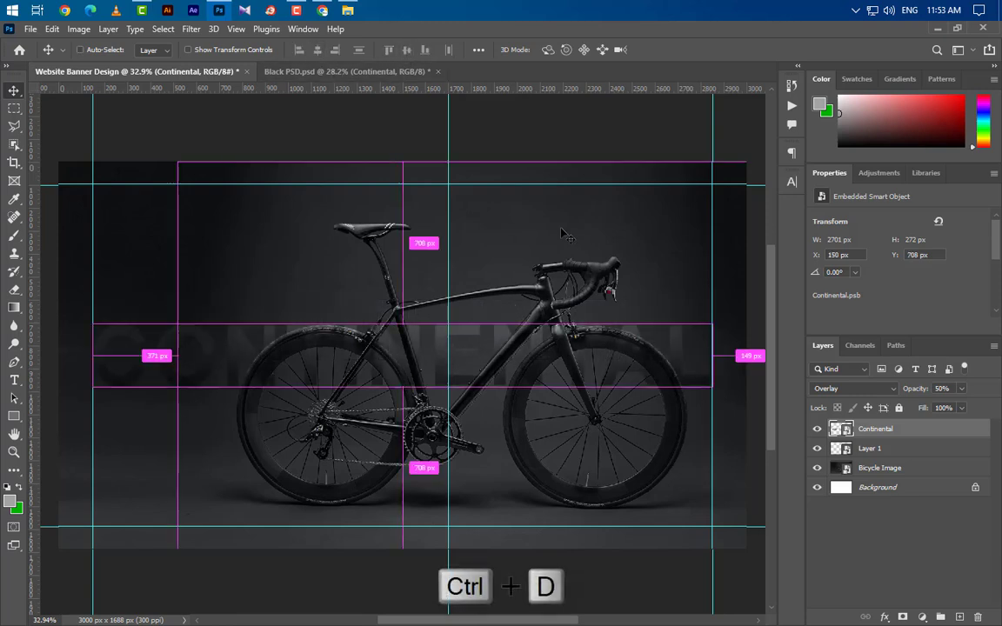
- On a new layer, draw a rectangle shape about 1719 x 1727 px covering the banner's left part up to the middle vertical guide
{"action": "left_click", "coordinate": [7, 420]}
{"action": "right_click", "coordinate": [8, 420]}
{"action": "left_click", "coordinate": [79, 418]}
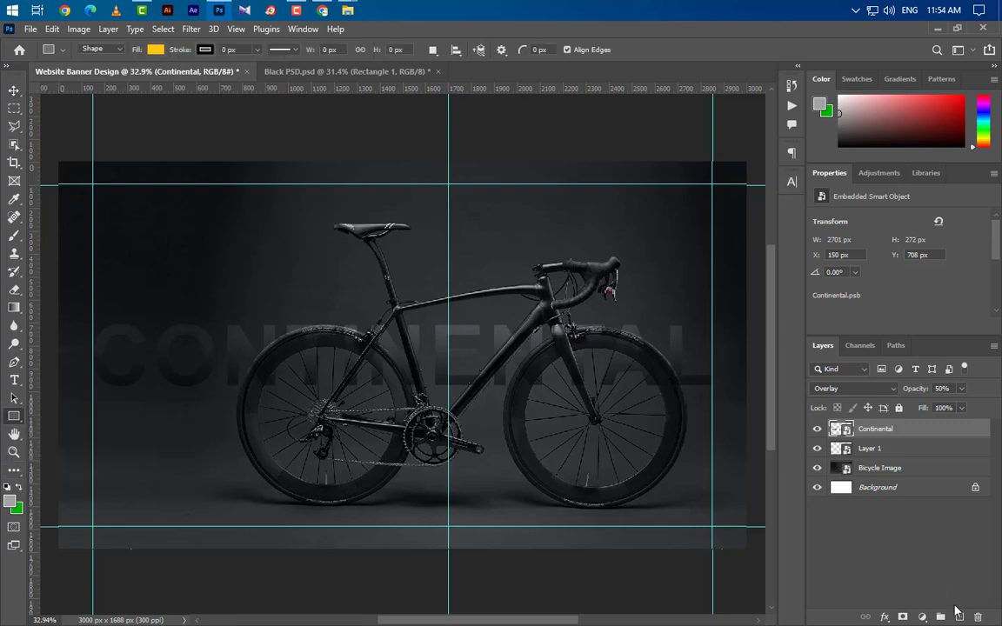
{"action": "left_click", "coordinate": [958, 615]}
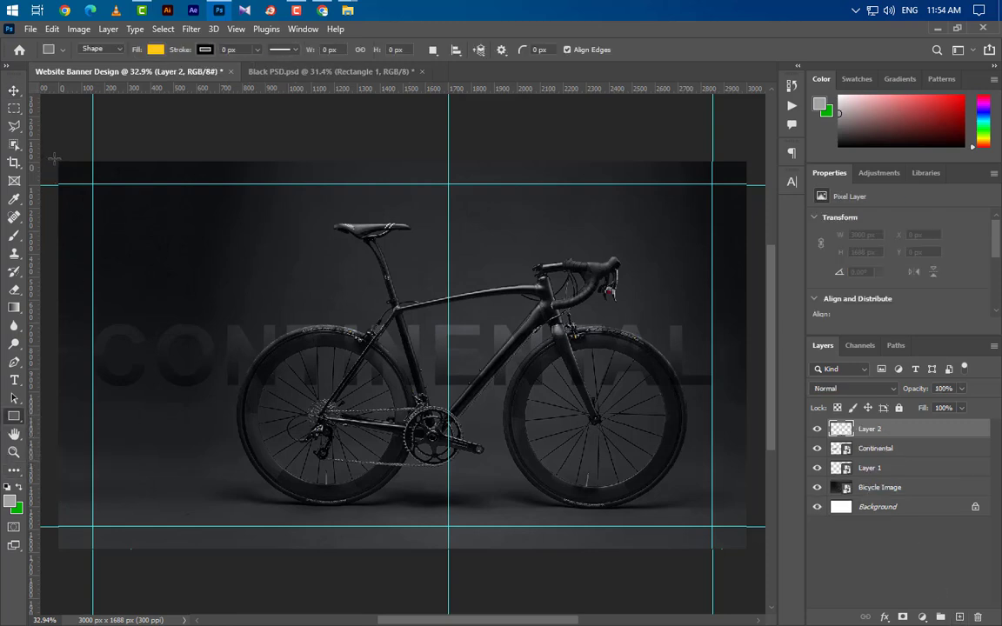
{"action": "left_click_drag", "start_coordinate": [54, 158], "coordinate": [446, 554]}
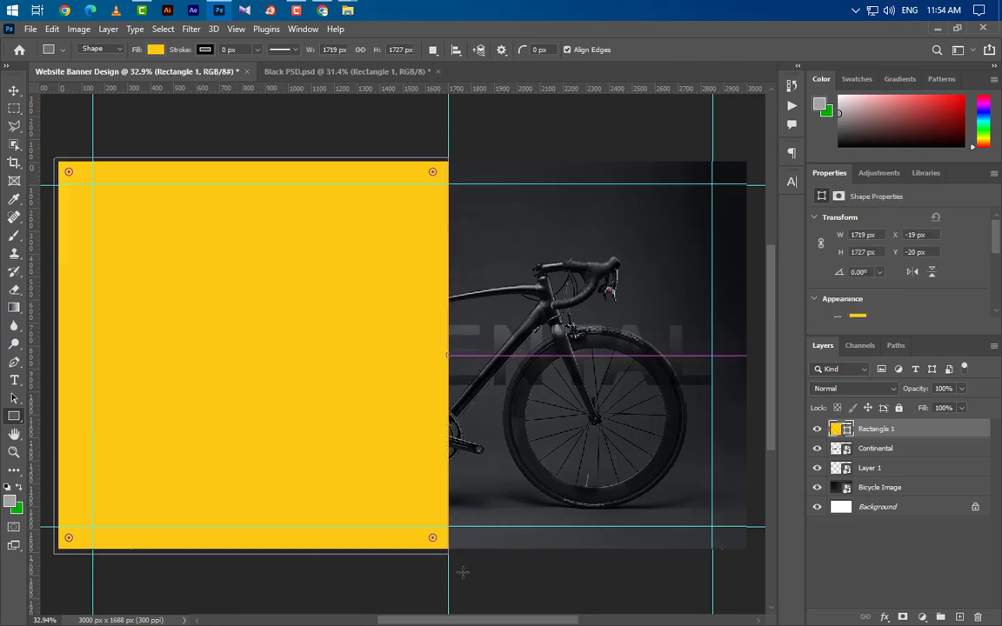
- Change the rectangle's fill color to black 000000 and set its layer opacity to 50%
{"action": "double_click", "coordinate": [839, 428]}
{"action": "left_click_drag", "start_coordinate": [661, 513], "coordinate": [454, 592]}
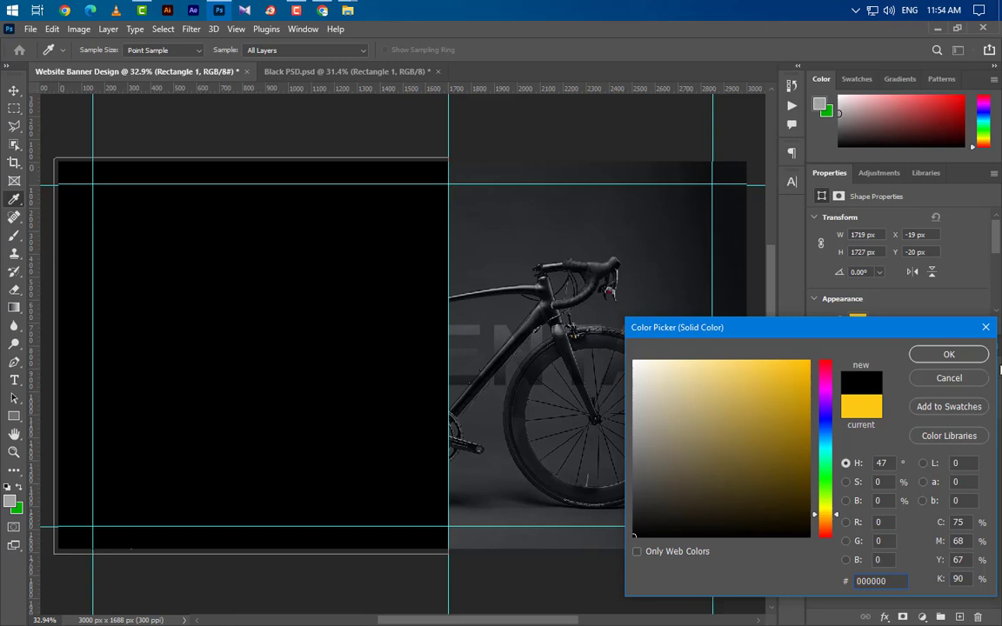
{"action": "left_click", "coordinate": [951, 355]}
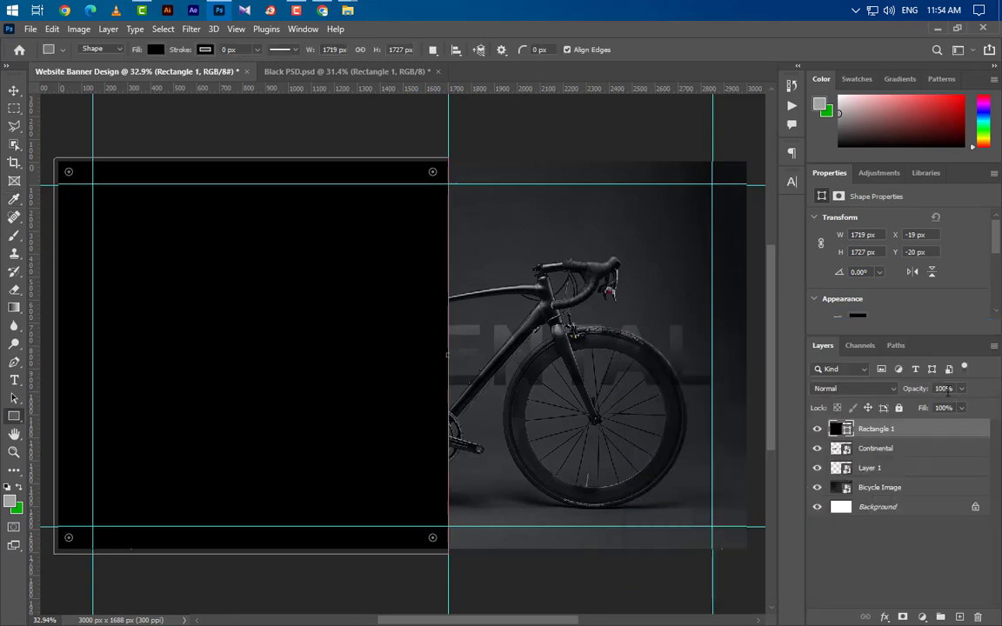
{"action": "type", "text": "50"}
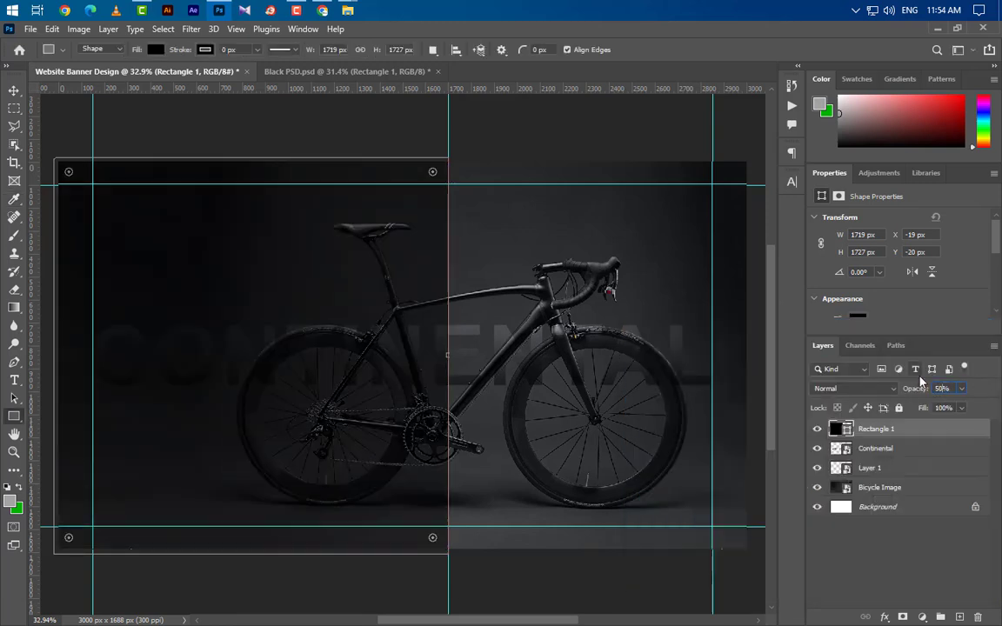
{"action": "left_click", "coordinate": [12, 94]}
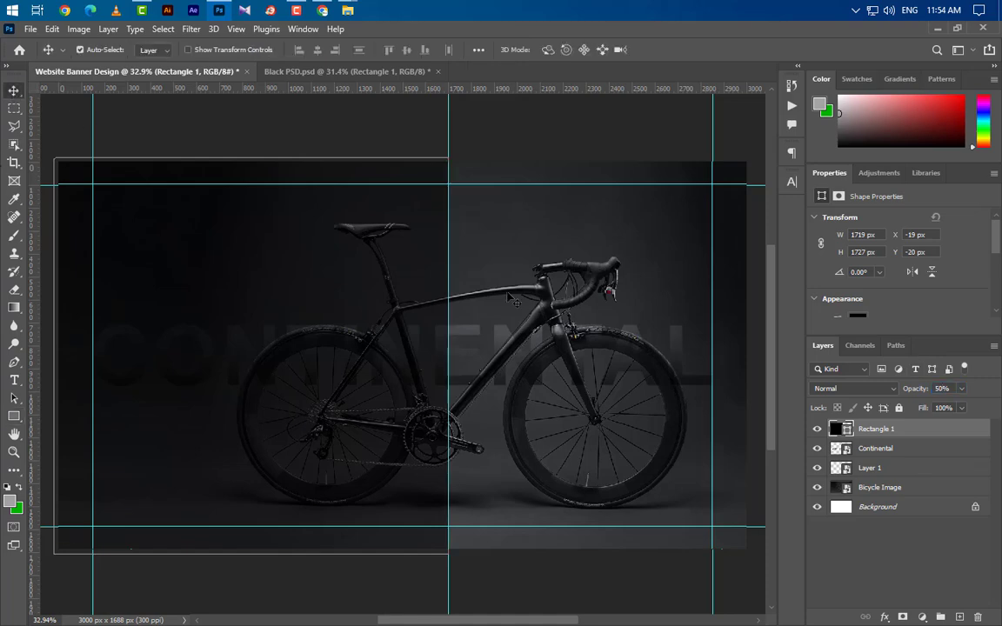
- Place the logo-GraphicsFamily W image from the Dextop folder into the banner document
{"action": "left_click", "coordinate": [936, 29]}
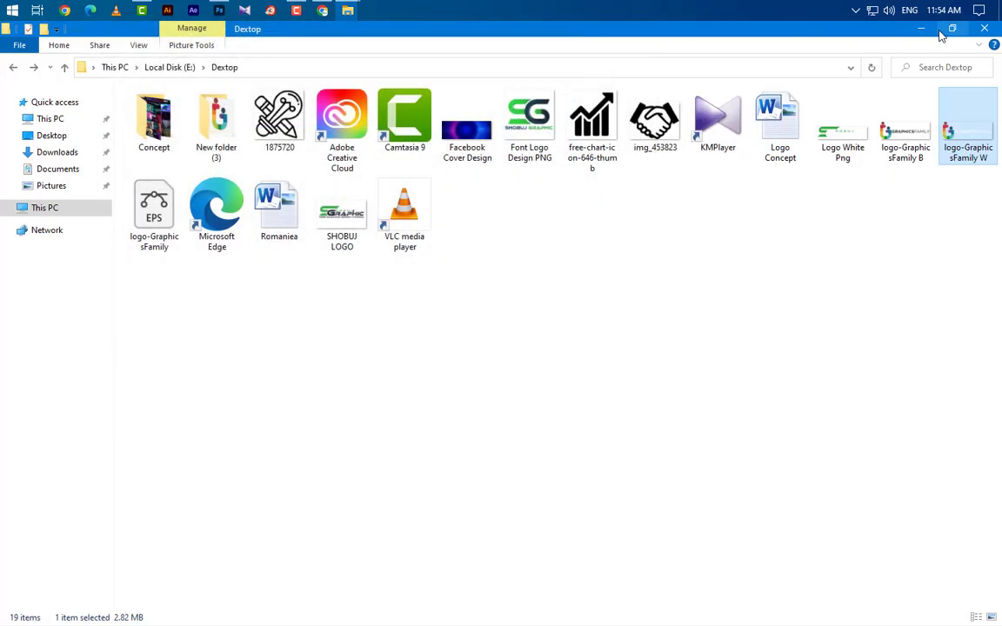
{"action": "left_click", "coordinate": [217, 34]}
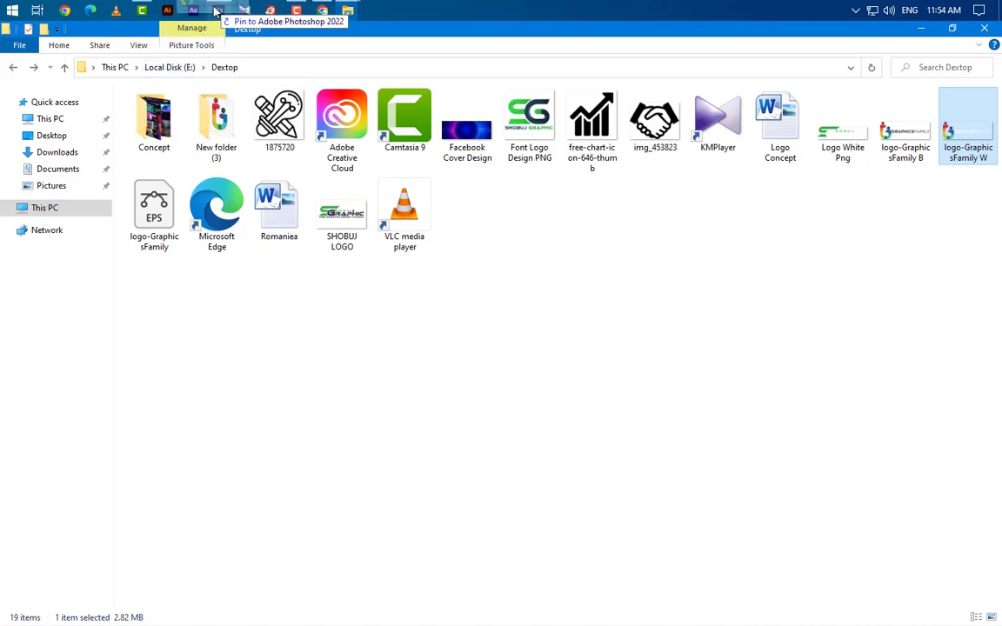
{"action": "left_click_drag", "start_coordinate": [219, 30], "coordinate": [255, 291]}
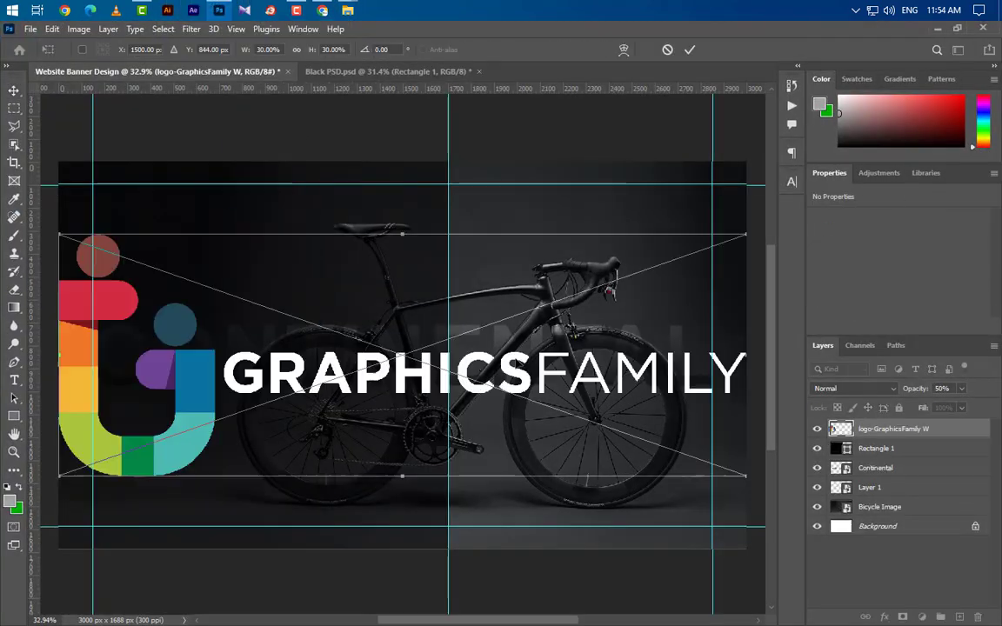
- Scale the placed logo down to about 3.10% and set it in the upper-left corner where the margin guides cross
{"action": "left_click_drag", "start_coordinate": [742, 356], "coordinate": [171, 215]}
{"action": "scroll", "coordinate": [113, 177], "scroll_direction": "up", "scroll_amount": 6}
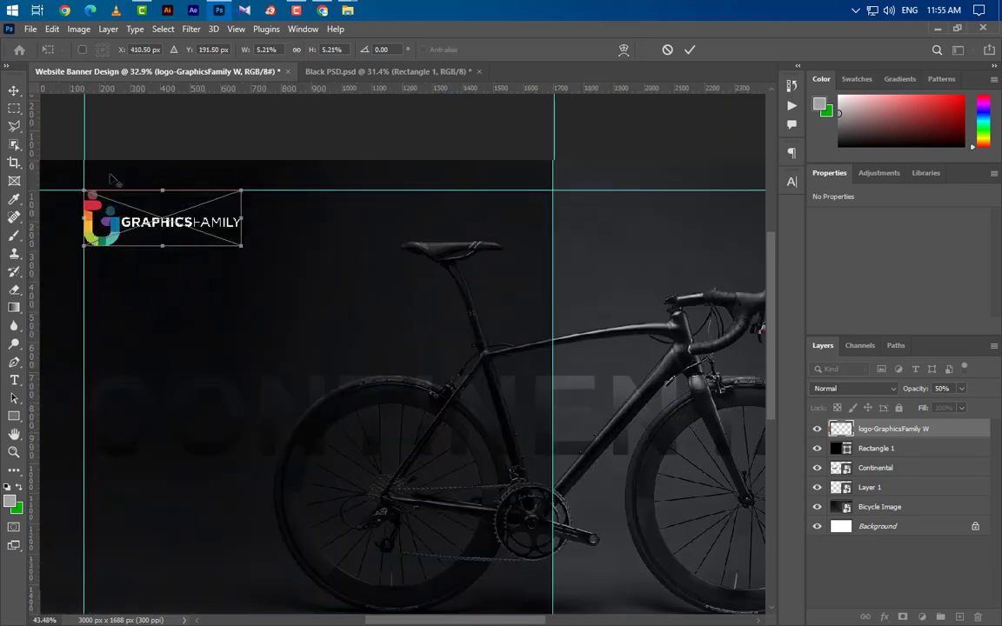
{"action": "key", "text": "Return"}
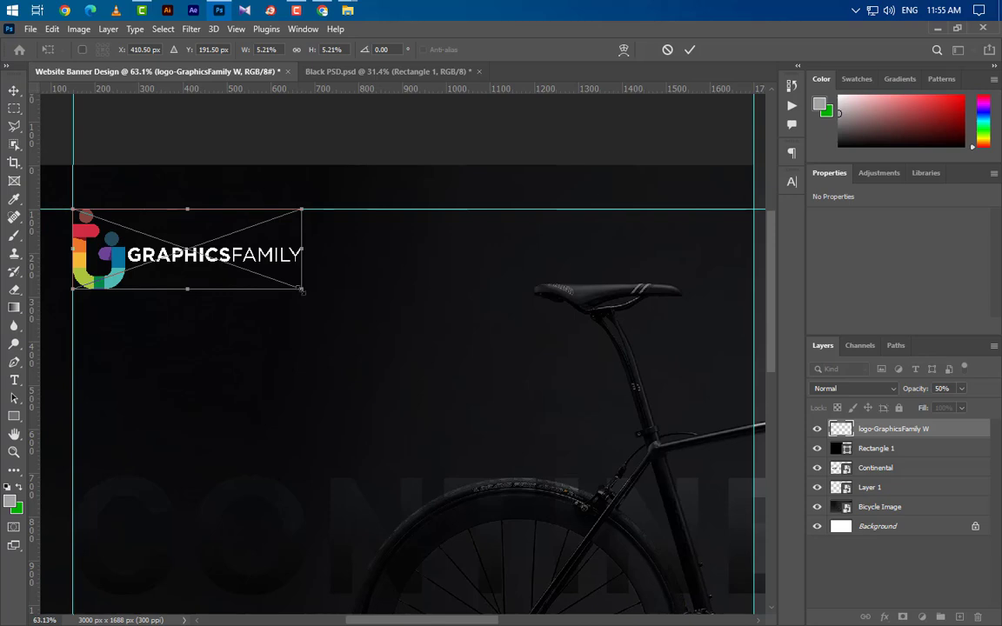
{"action": "left_click_drag", "start_coordinate": [303, 289], "coordinate": [209, 255]}
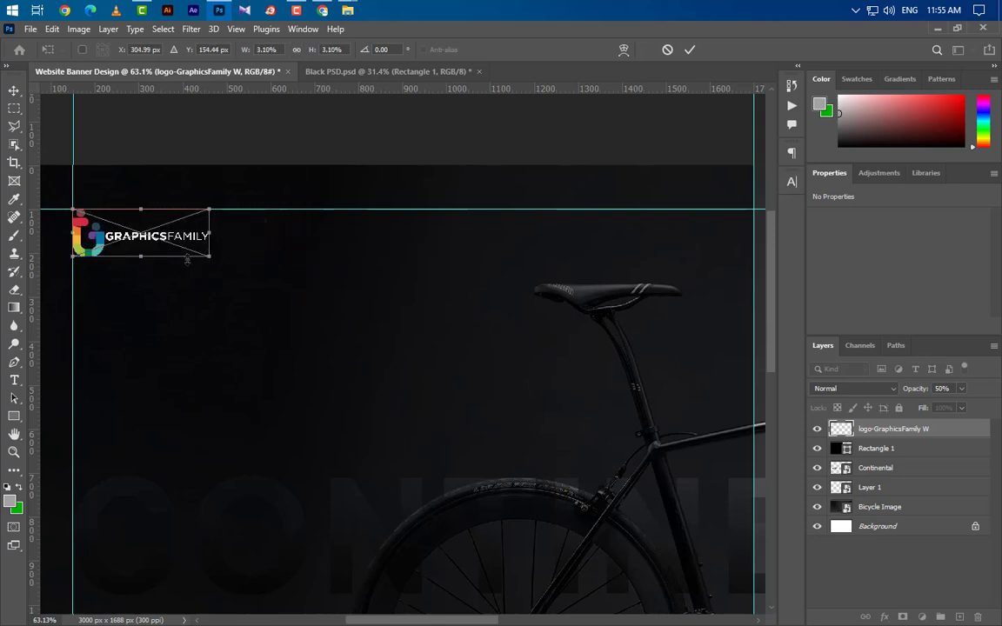
{"action": "left_click_drag", "start_coordinate": [429, 618], "coordinate": [412, 619]}
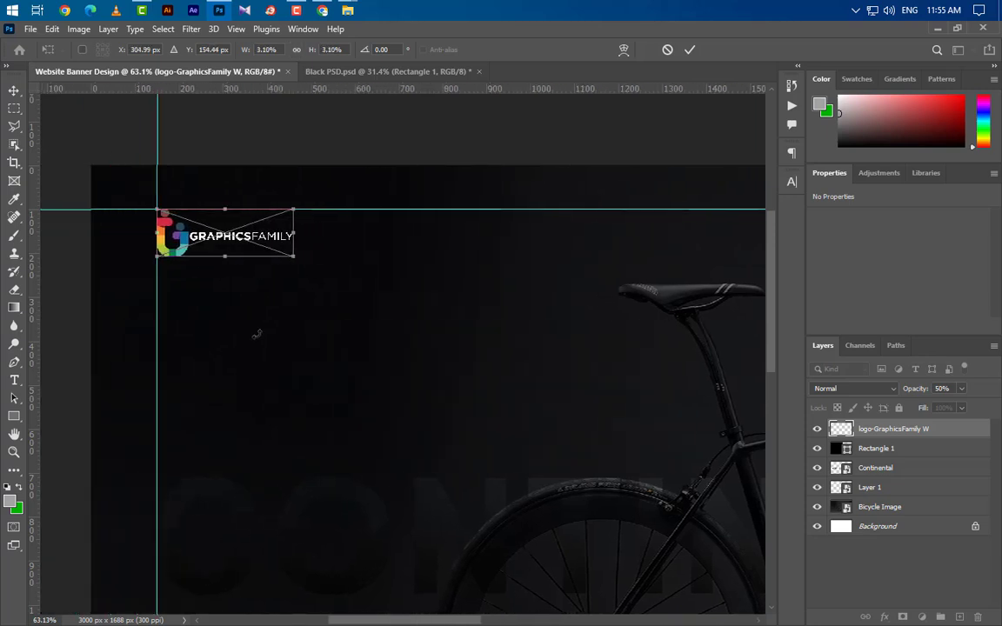
- Move the logo left and slightly up past the margin guides to about X 99 px, Y 89 px, and commit the placement
{"action": "left_click_drag", "start_coordinate": [263, 244], "coordinate": [242, 244]}
{"action": "key", "text": "Left"}
{"action": "key", "text": "Left"}
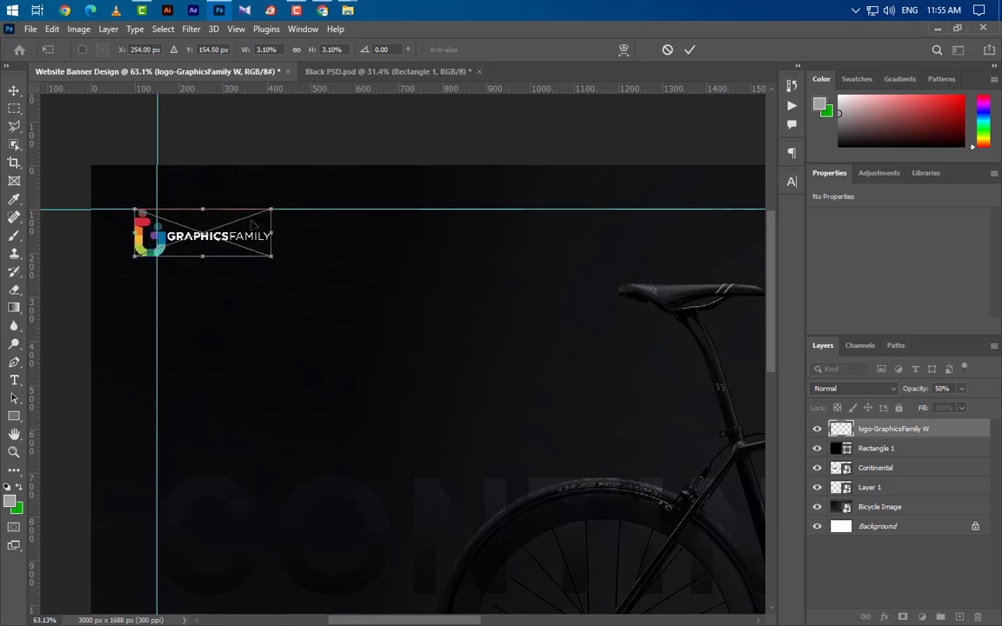
{"action": "key", "text": "Up"}
{"action": "key", "text": "Up"}
{"action": "key", "text": "Up"}
{"action": "key", "text": "Up"}
{"action": "key", "text": "Up"}
{"action": "key", "text": "Up"}
{"action": "key", "text": "Up"}
{"action": "key", "text": "Up"}
{"action": "key", "text": "Up"}
{"action": "key", "text": "Up"}
{"action": "key", "text": "Up"}
{"action": "key", "text": "Up"}
{"action": "key", "text": "Up"}
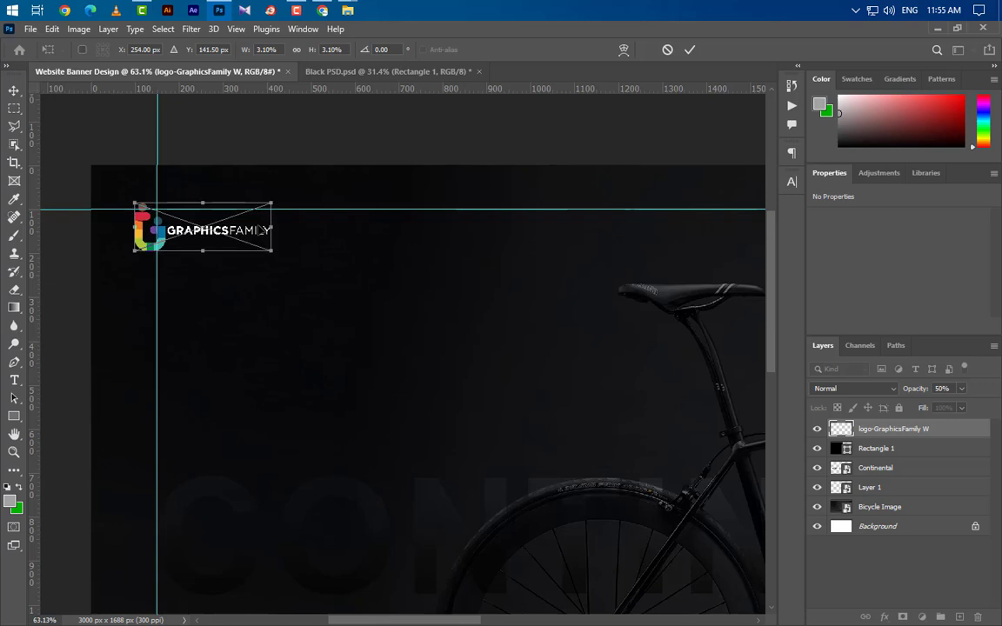
{"action": "left_click", "coordinate": [689, 50]}
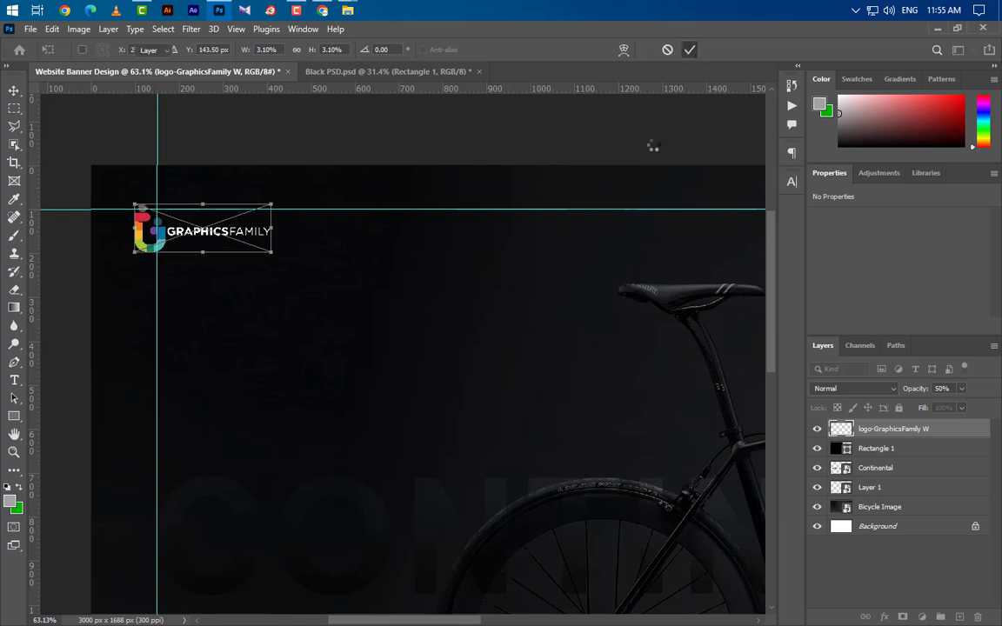
{"action": "scroll", "coordinate": [168, 308], "scroll_direction": "down", "scroll_amount": 6}
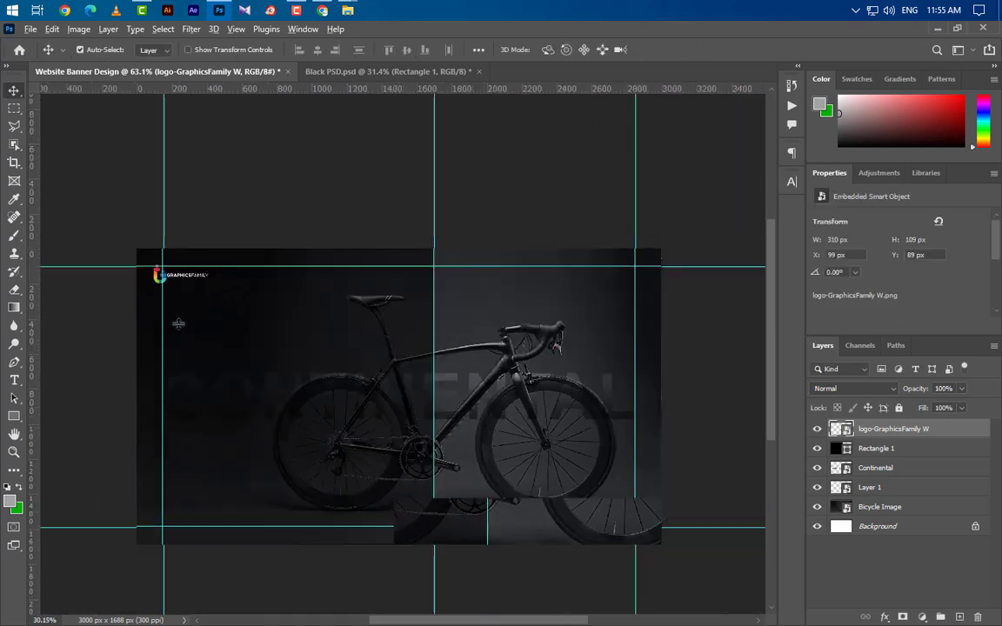
{"action": "scroll", "coordinate": [213, 342], "scroll_direction": "up", "scroll_amount": 3}
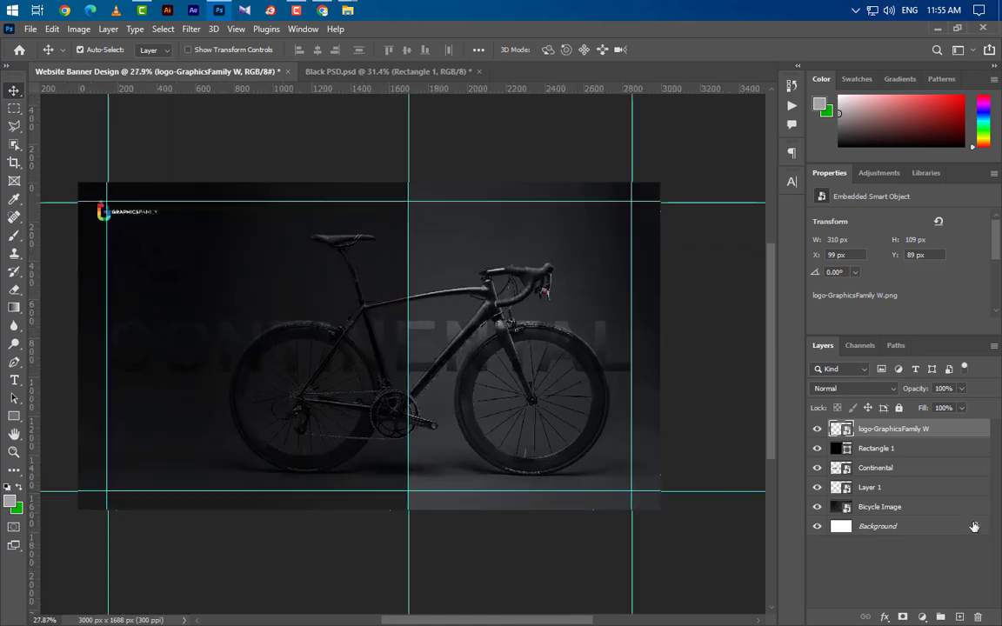
- Group the Rectangle 1, Continental, Layer 1 and Bicycle Image layers together
{"action": "left_click", "coordinate": [915, 449]}
{"action": "left_click", "coordinate": [915, 468], "text": "shift"}
{"action": "left_click", "coordinate": [915, 487], "text": "shift"}
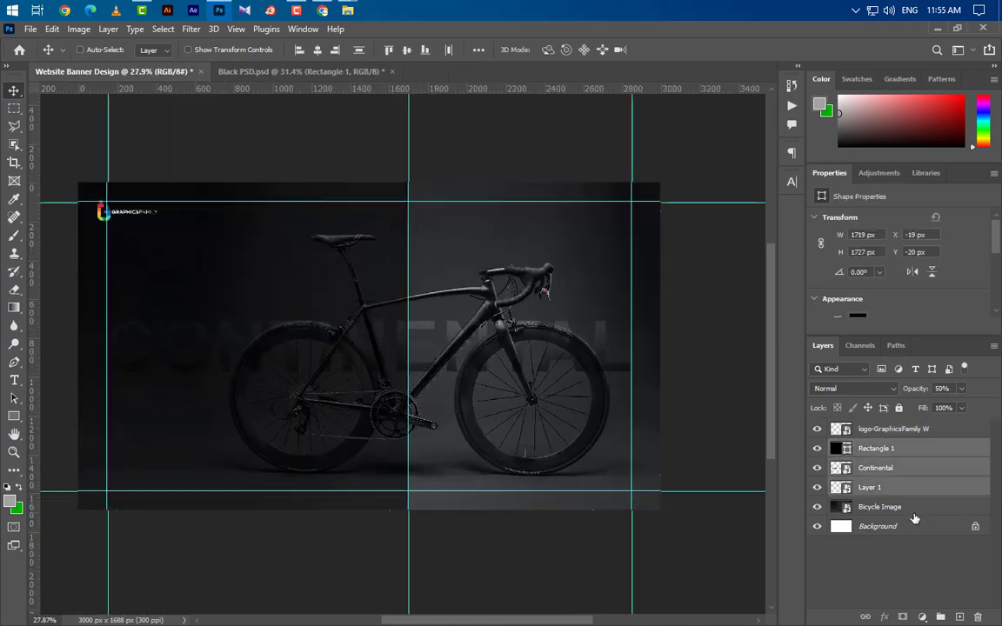
{"action": "left_click", "coordinate": [915, 507], "text": "shift"}
{"action": "left_click", "coordinate": [940, 617]}
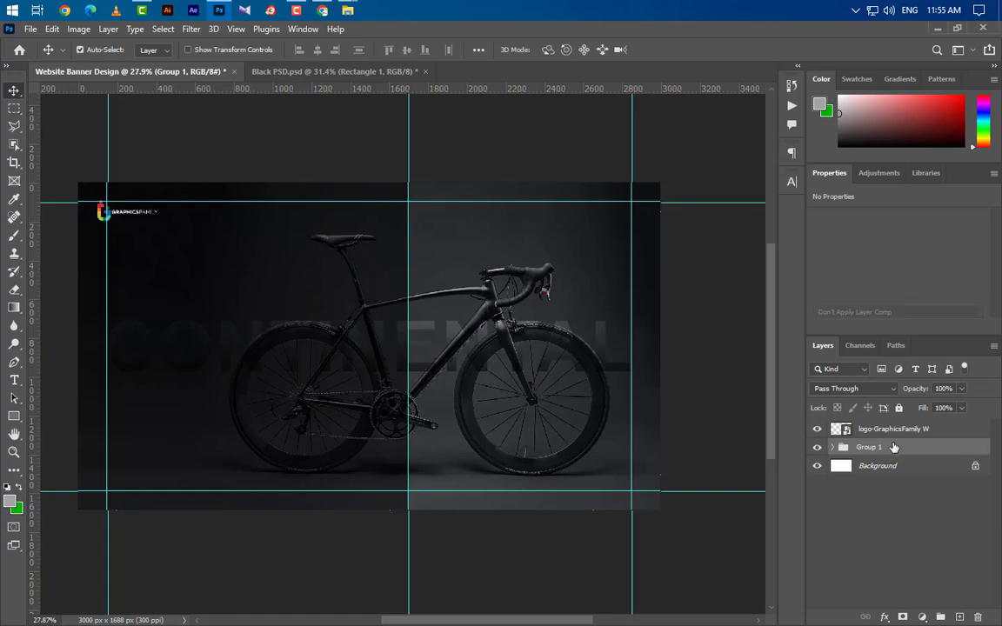
- Put the logo-GraphicsFamily W layer into a new group named Logo and collapse the group
{"action": "left_click", "coordinate": [899, 430]}
{"action": "left_click", "coordinate": [939, 614]}
{"action": "left_click_drag", "start_coordinate": [908, 445], "coordinate": [870, 429]}
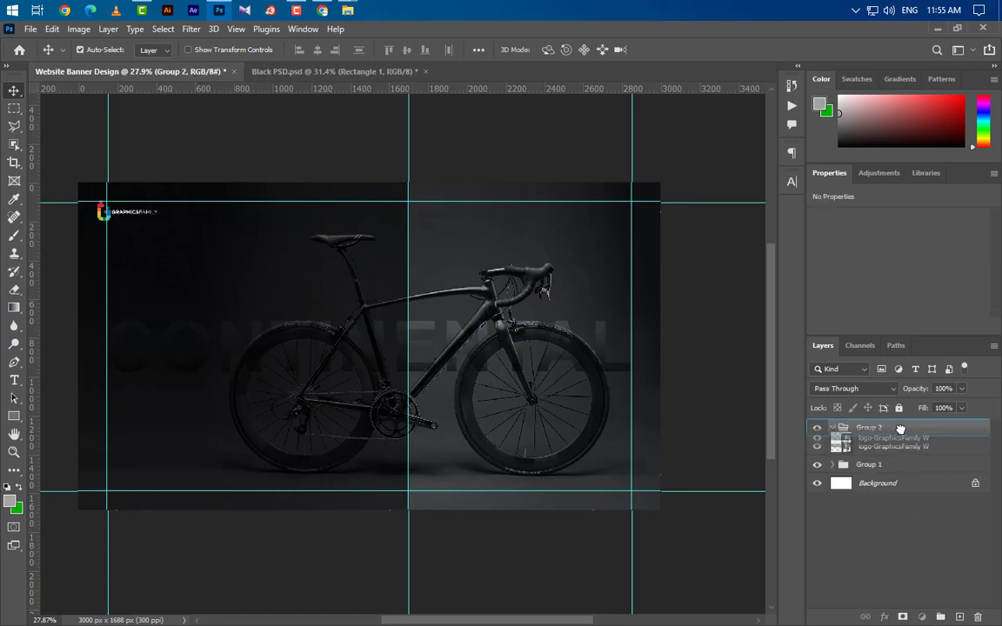
{"action": "double_click", "coordinate": [865, 428]}
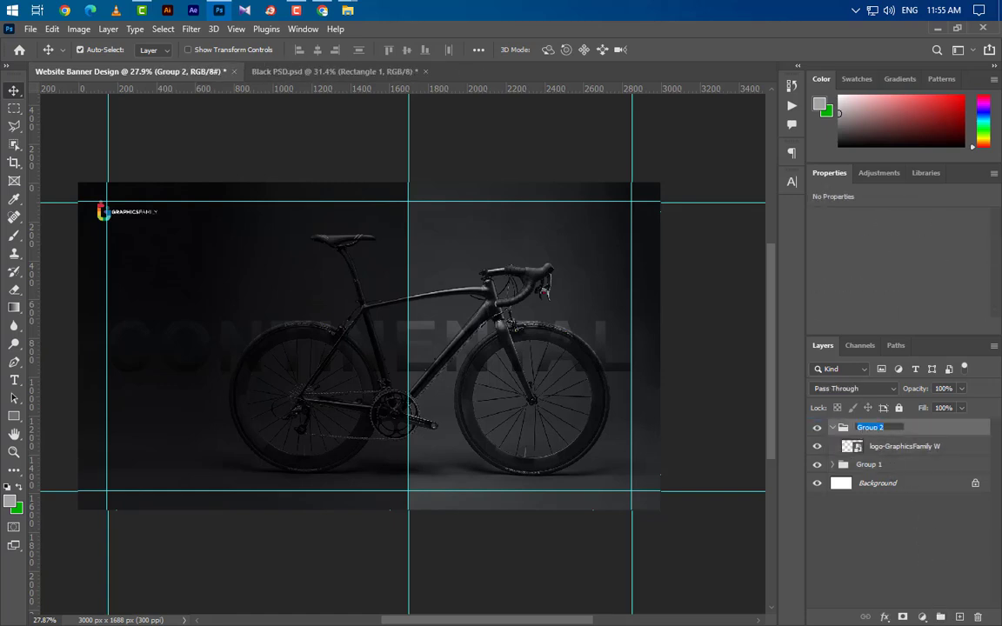
{"action": "type", "text": "Loo"}
{"action": "type", "text": "ogo"}
{"action": "key", "text": "Return"}
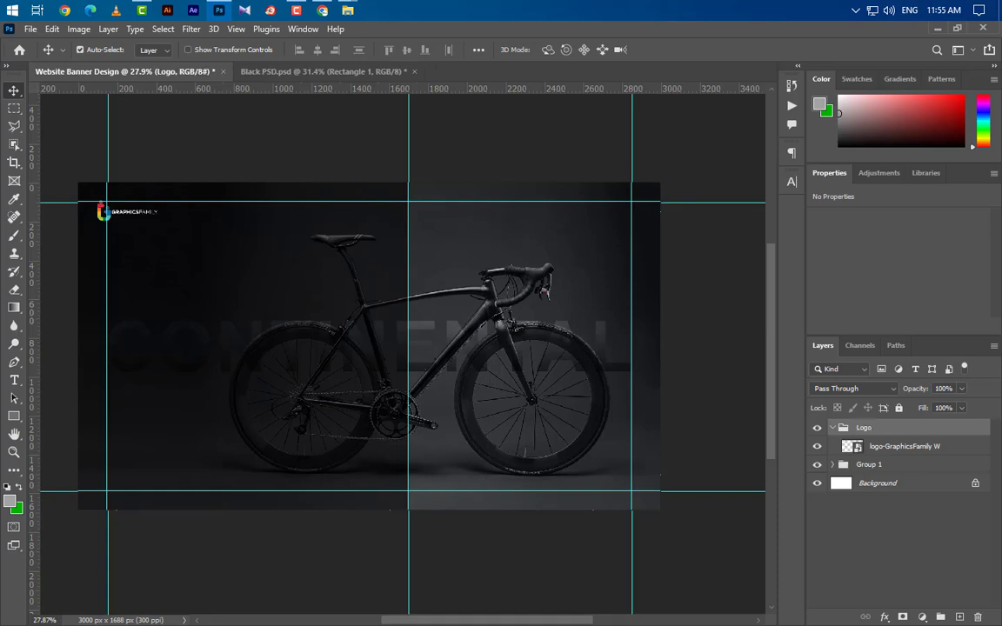
{"action": "left_click", "coordinate": [833, 428]}
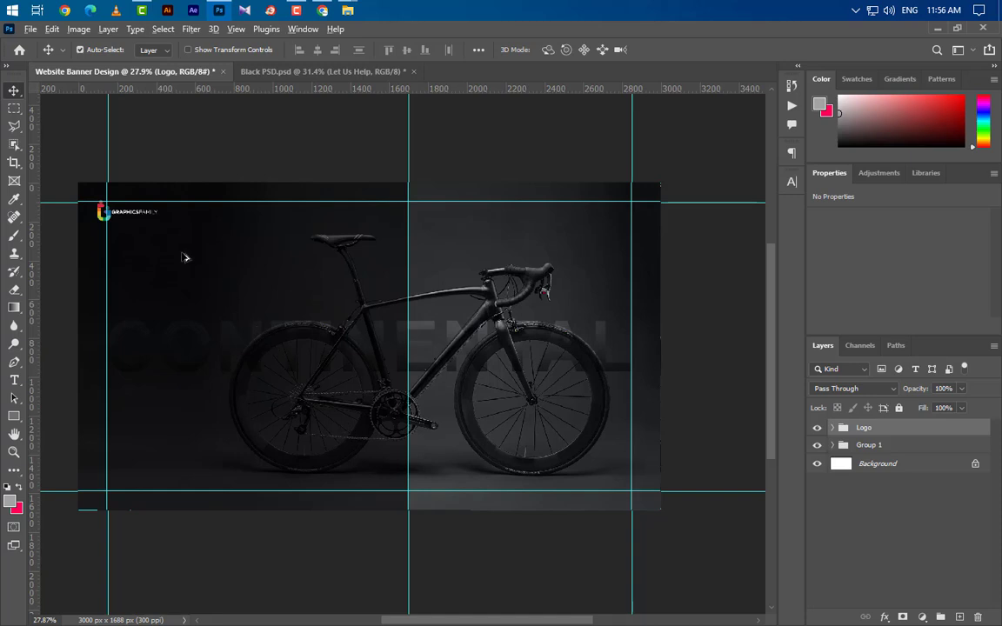
- Add the text "Let Us Help" in Poppins SemiBold 20 pt between the logo and the bicycle seat
{"action": "scroll", "coordinate": [185, 252], "scroll_direction": "up", "scroll_amount": 5}
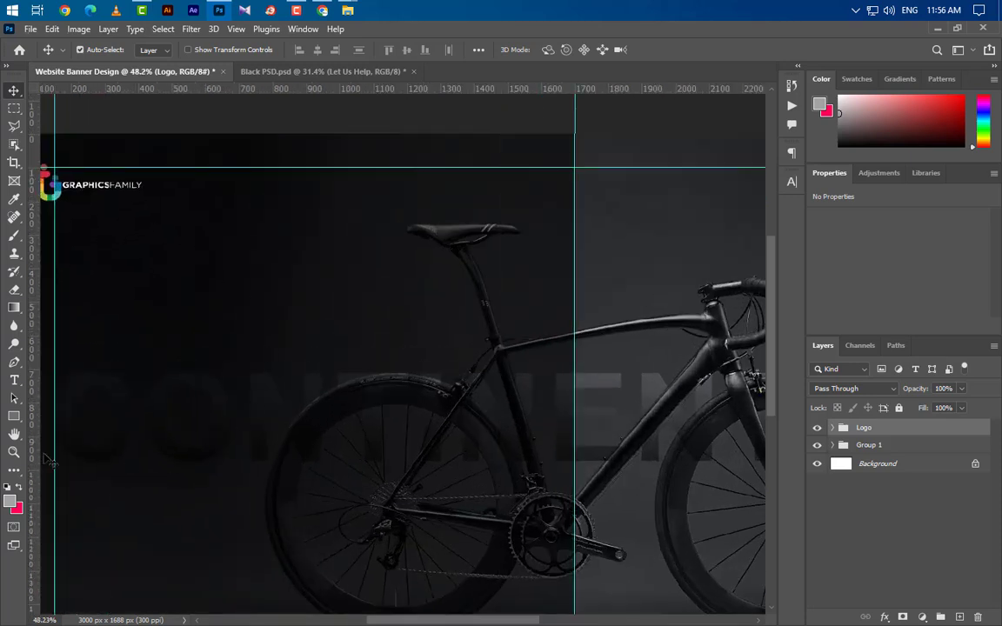
{"action": "left_click", "coordinate": [13, 380]}
{"action": "left_click", "coordinate": [255, 248]}
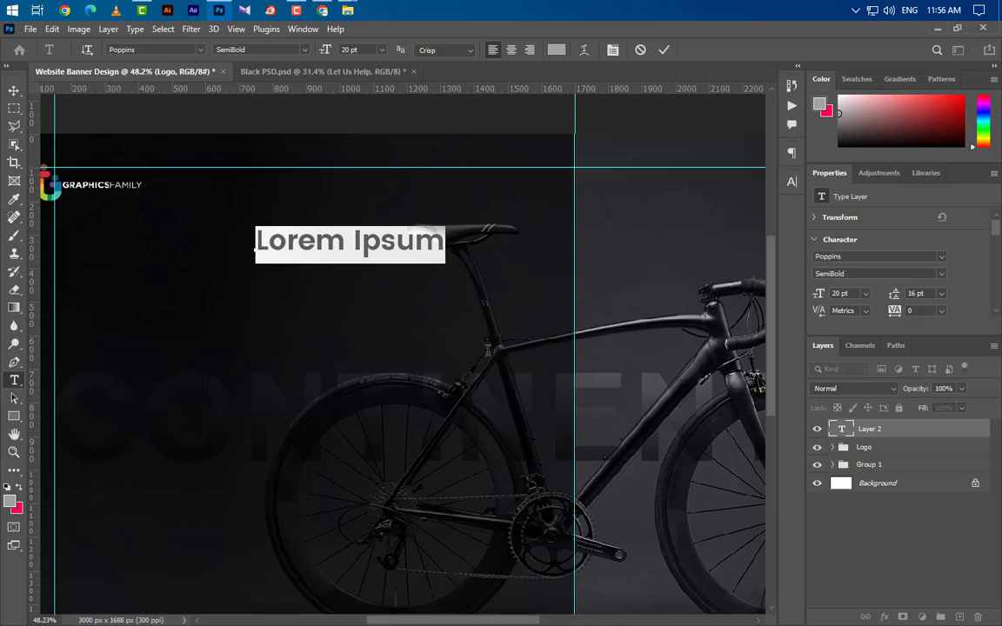
{"action": "key", "text": "BackSpace"}
{"action": "type", "text": "Let U"}
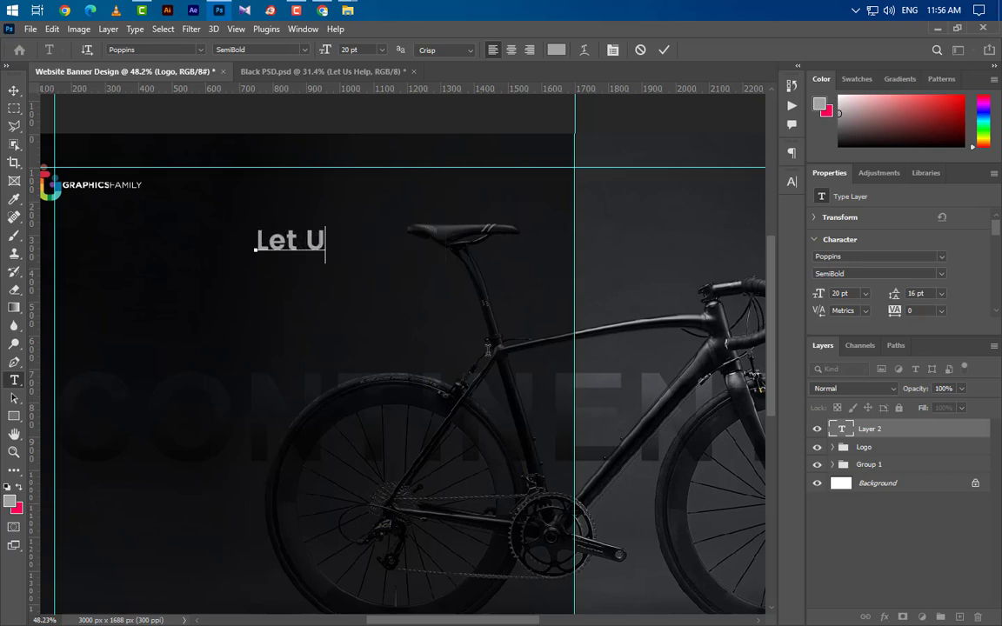
{"action": "type", "text": "s Help"}
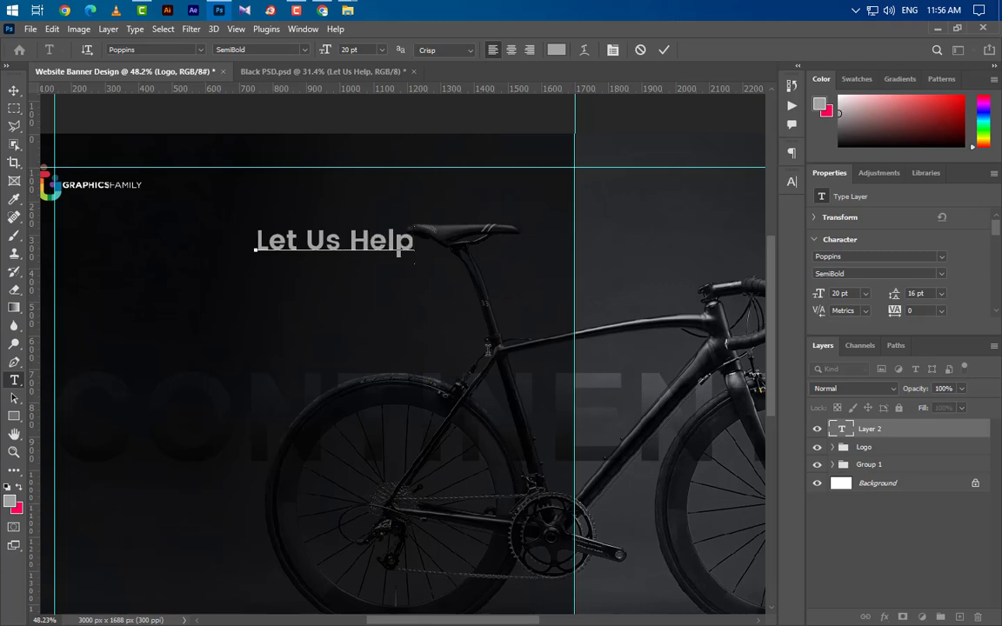
{"action": "left_click", "coordinate": [663, 52]}
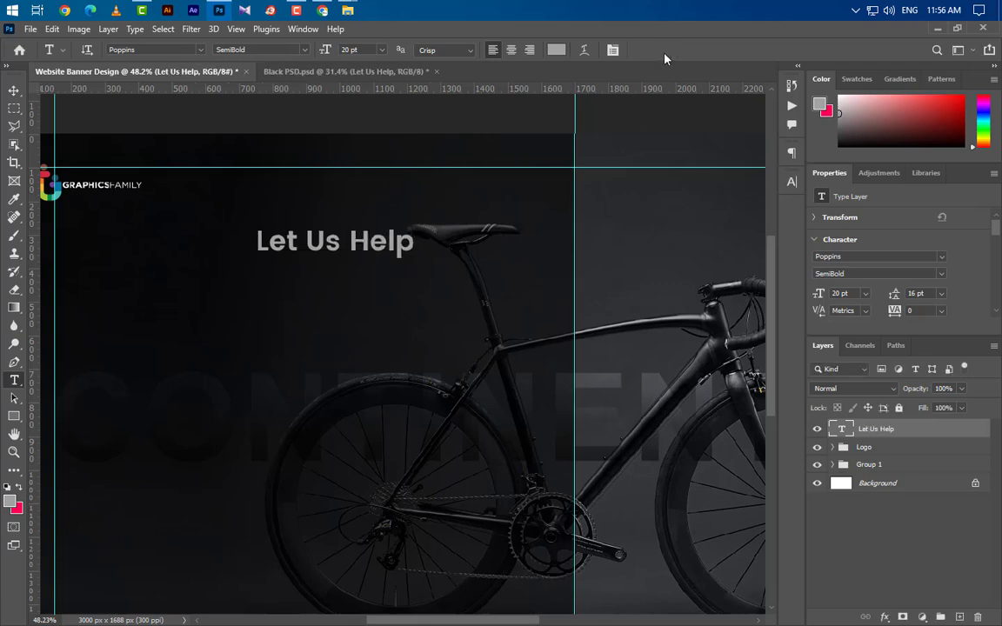
- Color the word "Help" pink-red ff0054 and commit the text edit
{"action": "left_click_drag", "start_coordinate": [349, 242], "coordinate": [414, 242]}
{"action": "left_click", "coordinate": [792, 182]}
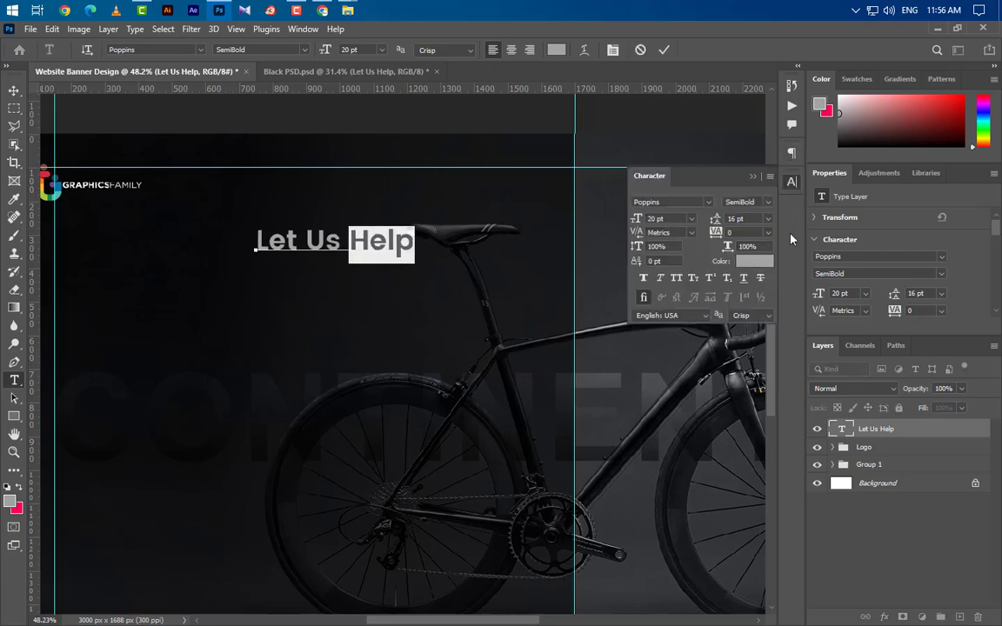
{"action": "left_click", "coordinate": [753, 261]}
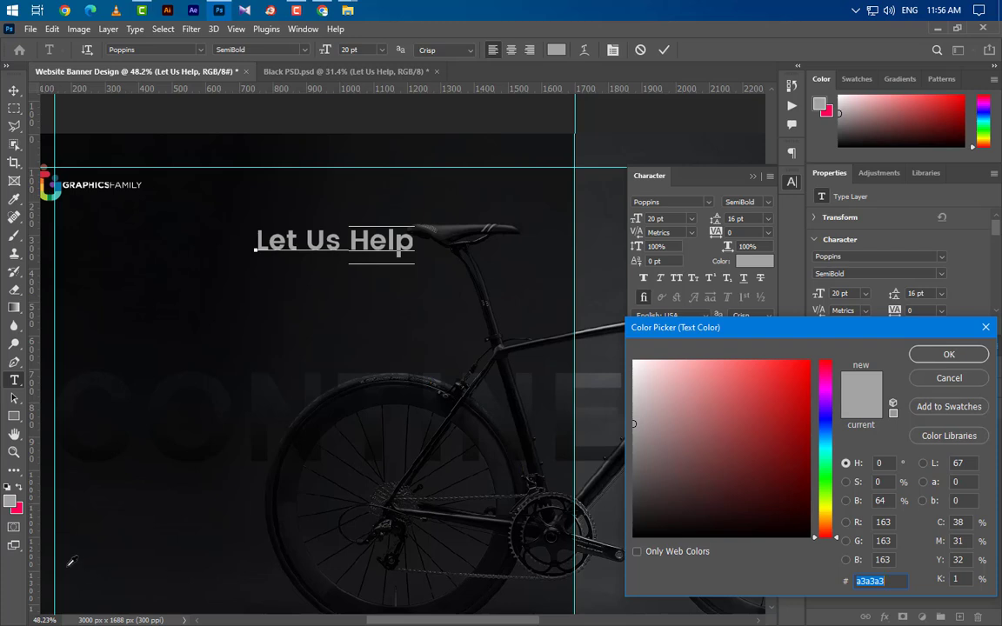
{"action": "type", "text": "ff0054"}
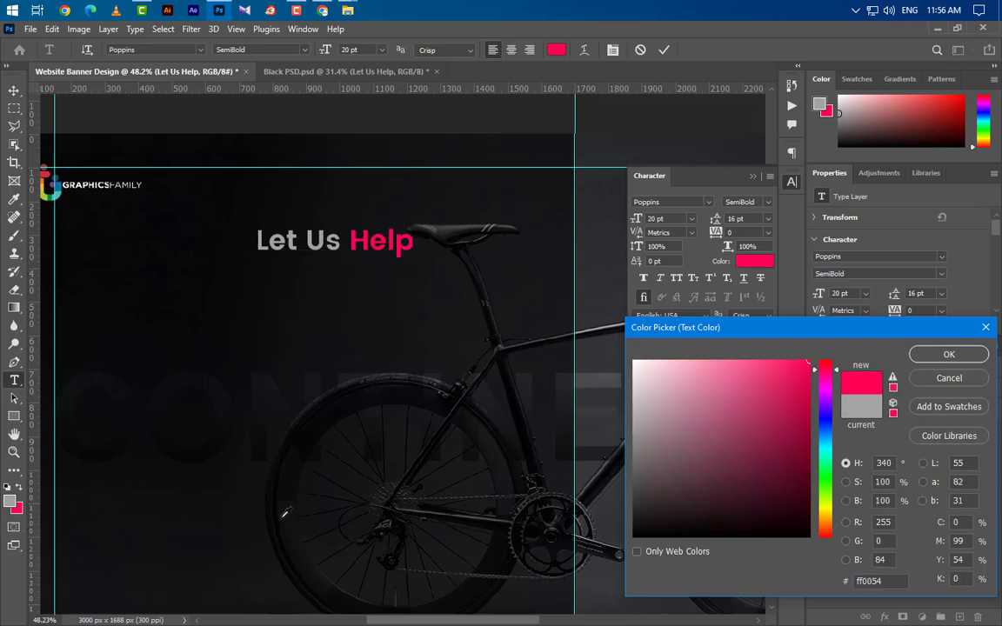
{"action": "left_click", "coordinate": [939, 361]}
{"action": "left_click", "coordinate": [664, 50]}
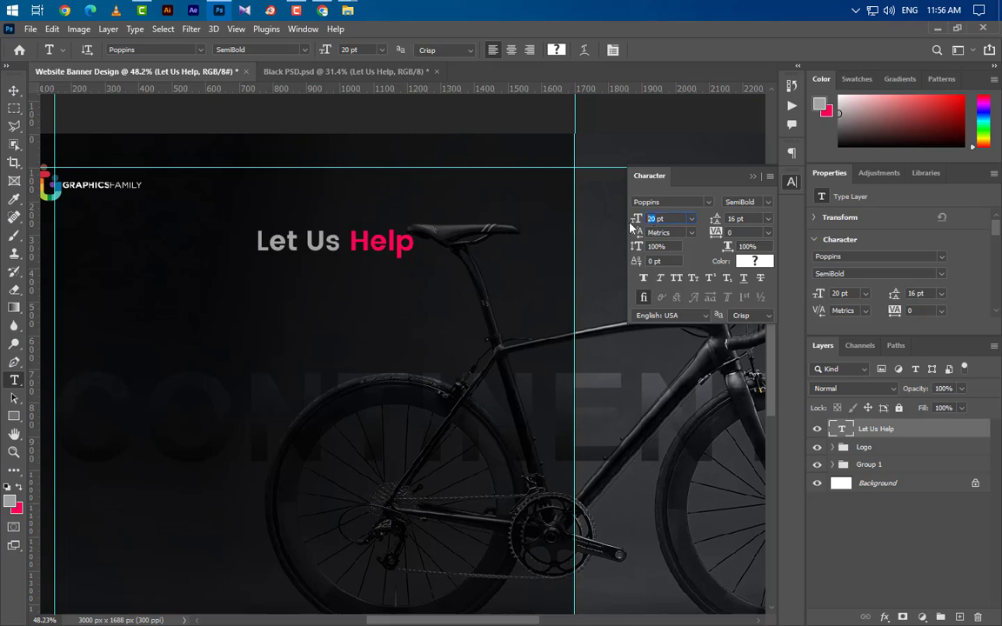
- Set the "Let Us Help" text to 26.75 pt and move it left and slightly down, clear of the bicycle seat
{"action": "type", "text": "26.75"}
{"action": "key", "text": "Return"}
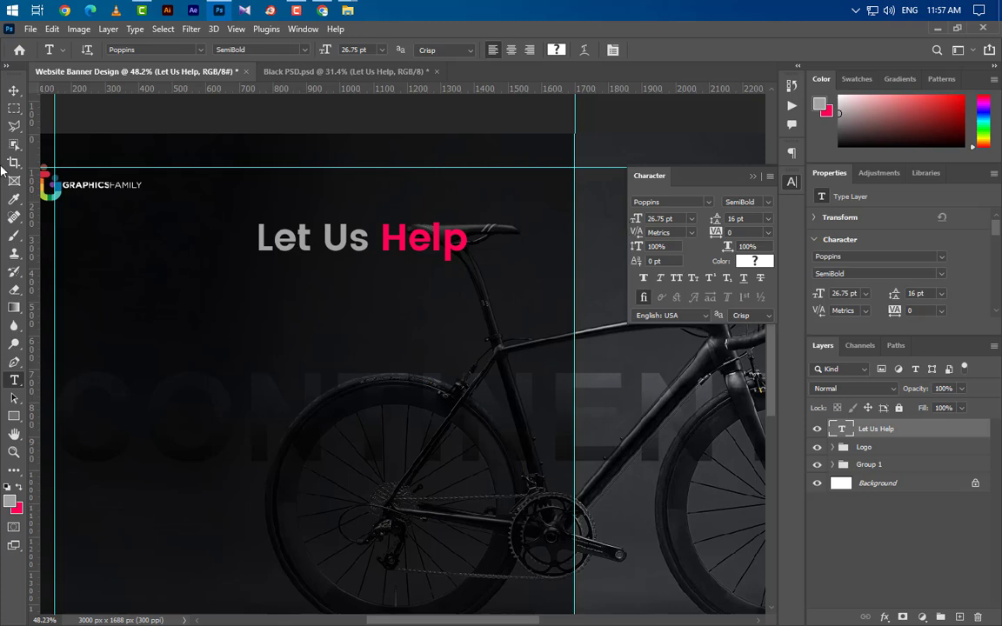
{"action": "left_click", "coordinate": [14, 90]}
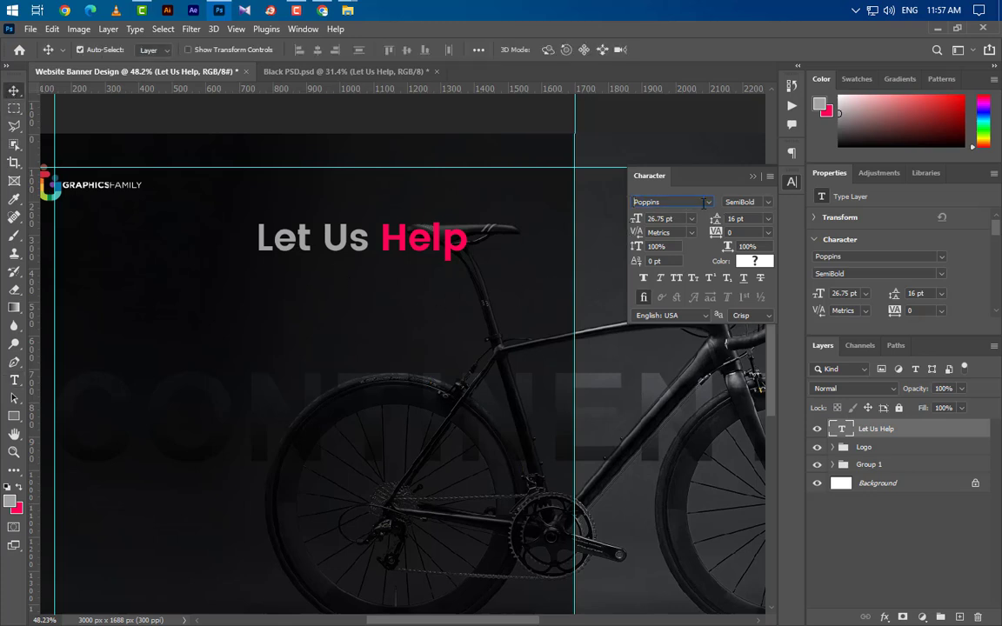
{"action": "left_click", "coordinate": [762, 202]}
{"action": "left_click", "coordinate": [751, 177]}
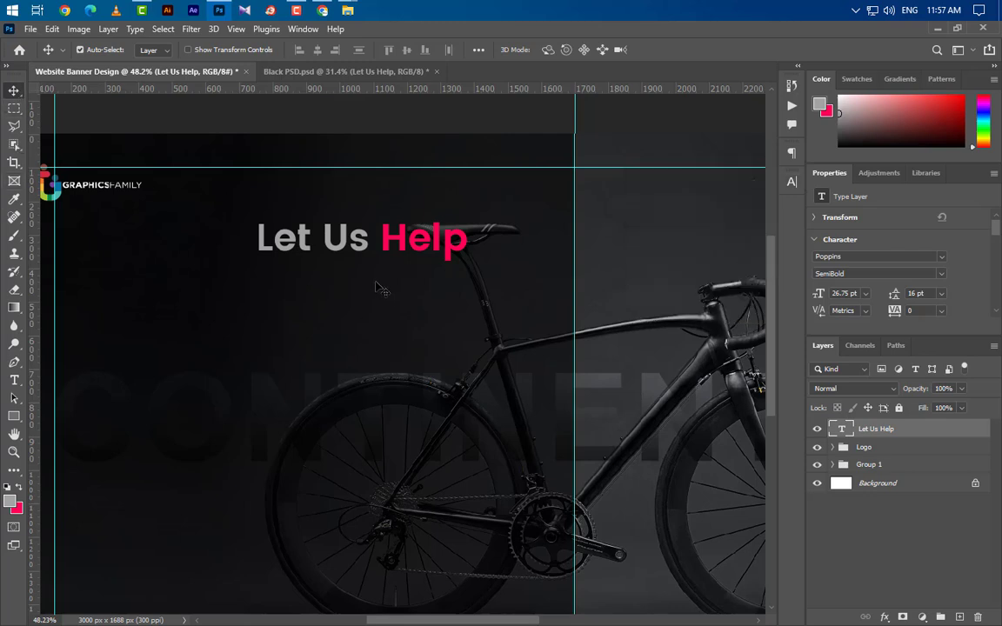
{"action": "left_click_drag", "start_coordinate": [361, 250], "coordinate": [310, 262]}
{"action": "scroll", "coordinate": [513, 333], "scroll_direction": "down", "scroll_amount": 3}
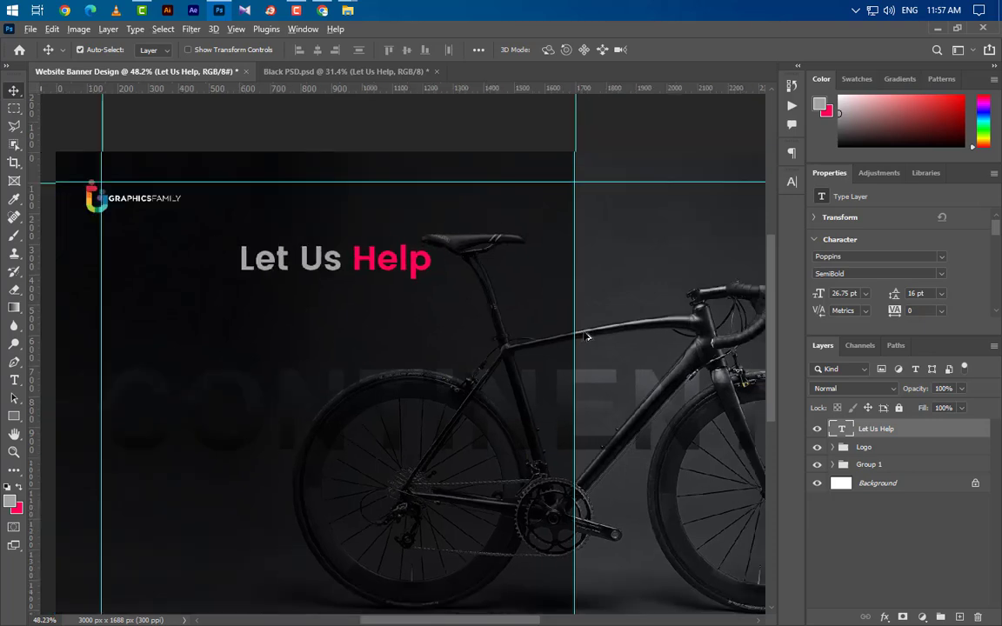
- Add the text "You Pick" below "Let Us Help", starting at the left margin guide
{"action": "scroll", "coordinate": [261, 336], "scroll_direction": "up", "scroll_amount": 2}
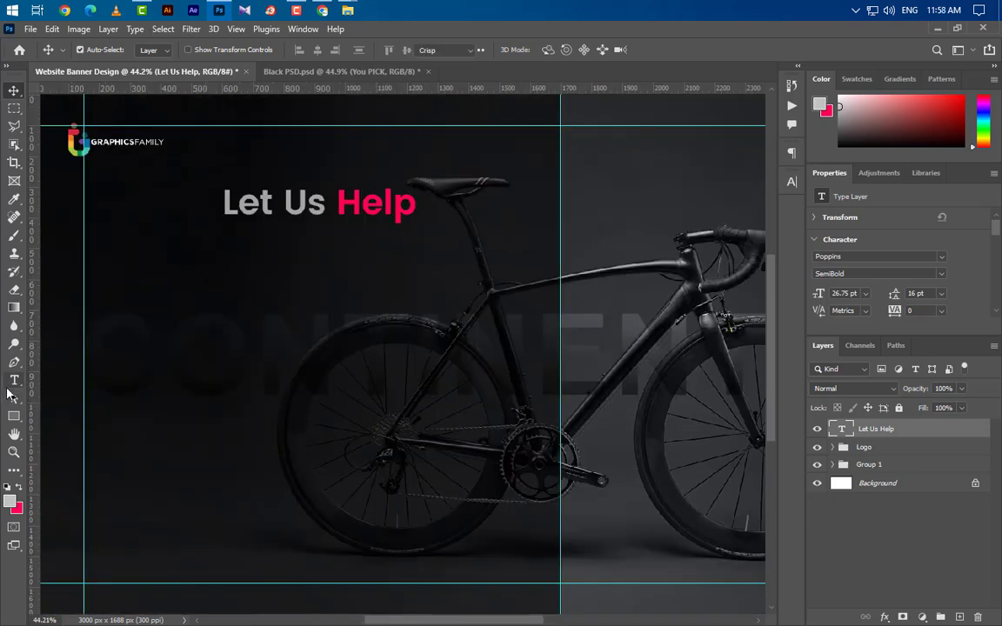
{"action": "left_click", "coordinate": [14, 380]}
{"action": "left_click", "coordinate": [84, 266]}
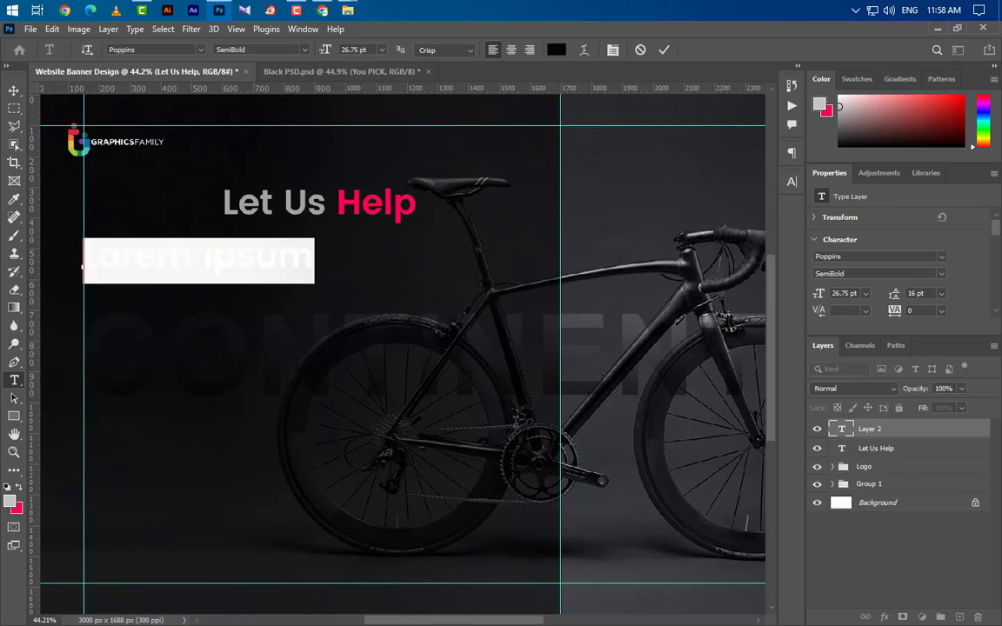
{"action": "key", "text": "BackSpace"}
{"action": "type", "text": "You Pick"}
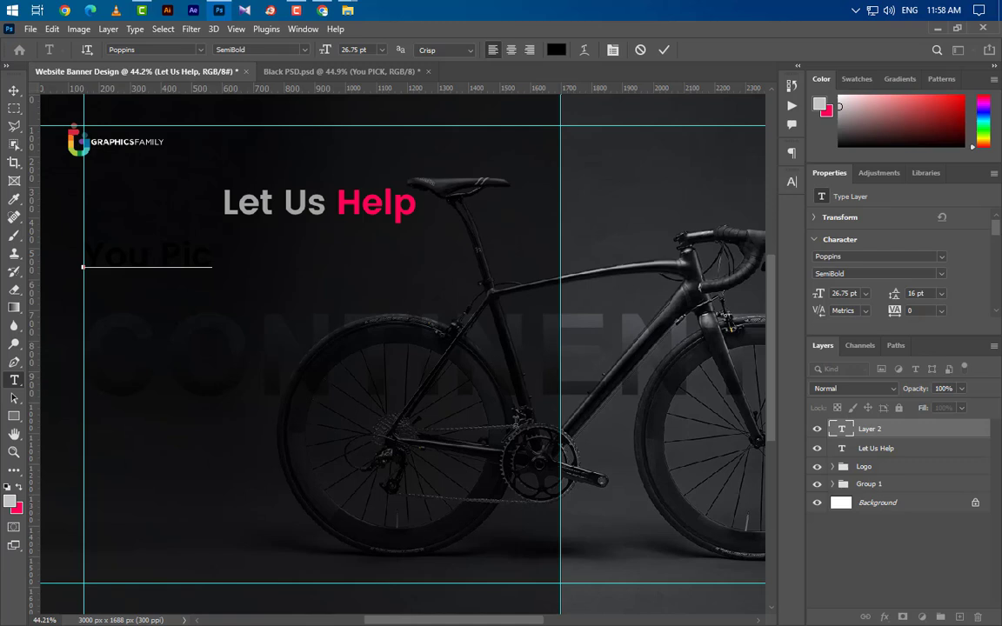
{"action": "left_click", "coordinate": [665, 51]}
- Set the "You Pick" text to 50 pt and its color to white ffffff
{"action": "left_click", "coordinate": [791, 182]}
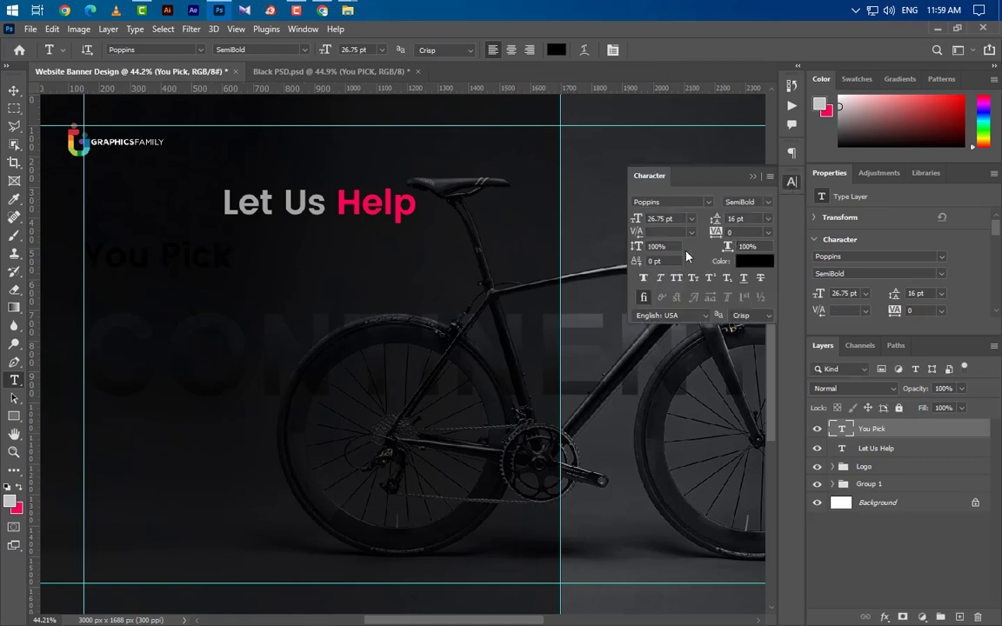
{"action": "type", "text": "5 pt"}
{"action": "key", "text": "Return"}
{"action": "left_click", "coordinate": [751, 266]}
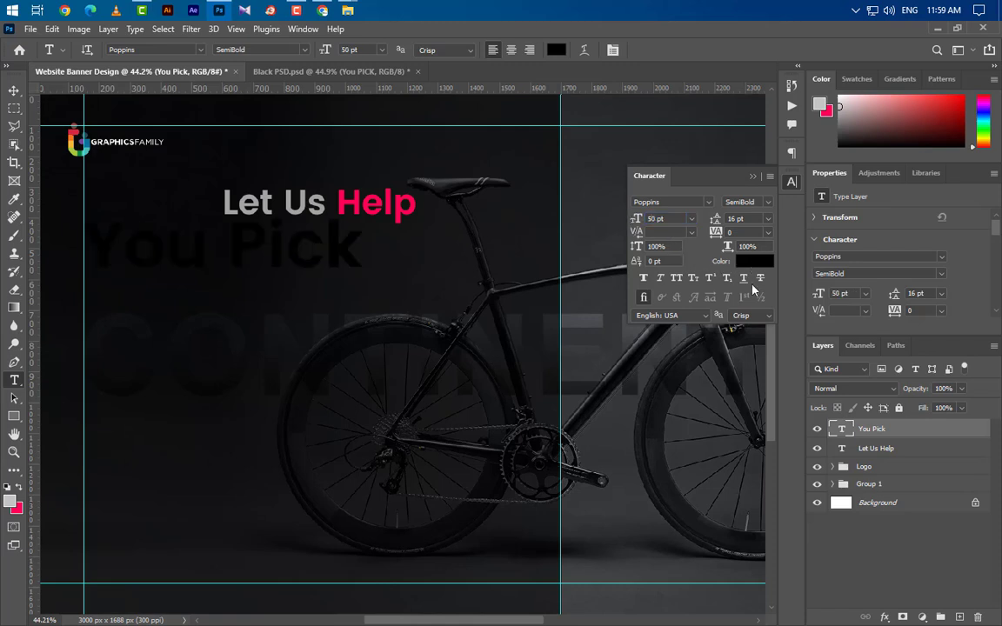
{"action": "left_click_drag", "start_coordinate": [665, 399], "coordinate": [633, 359]}
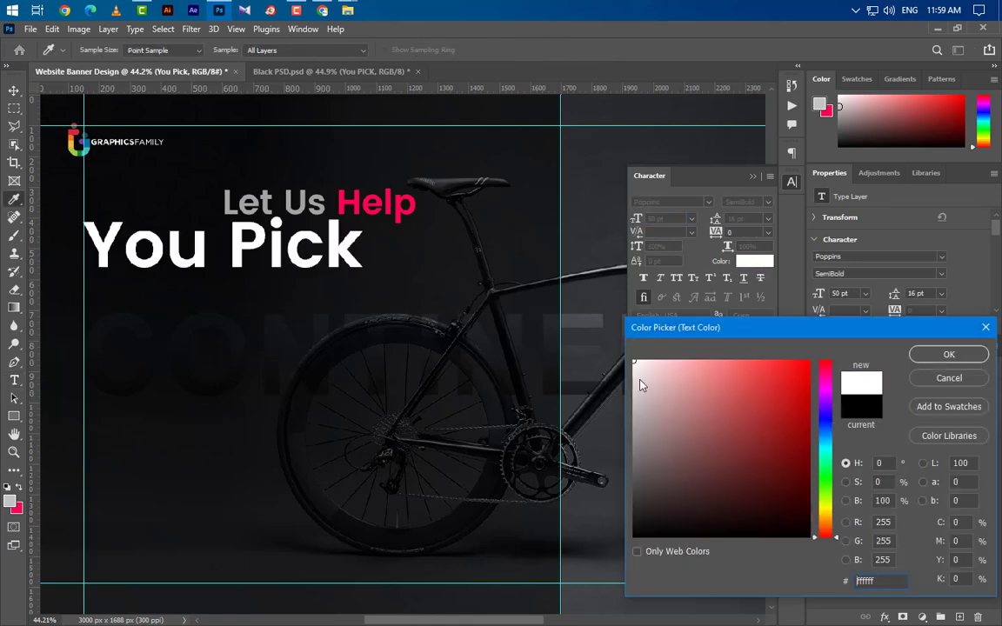
{"action": "left_click", "coordinate": [949, 356]}
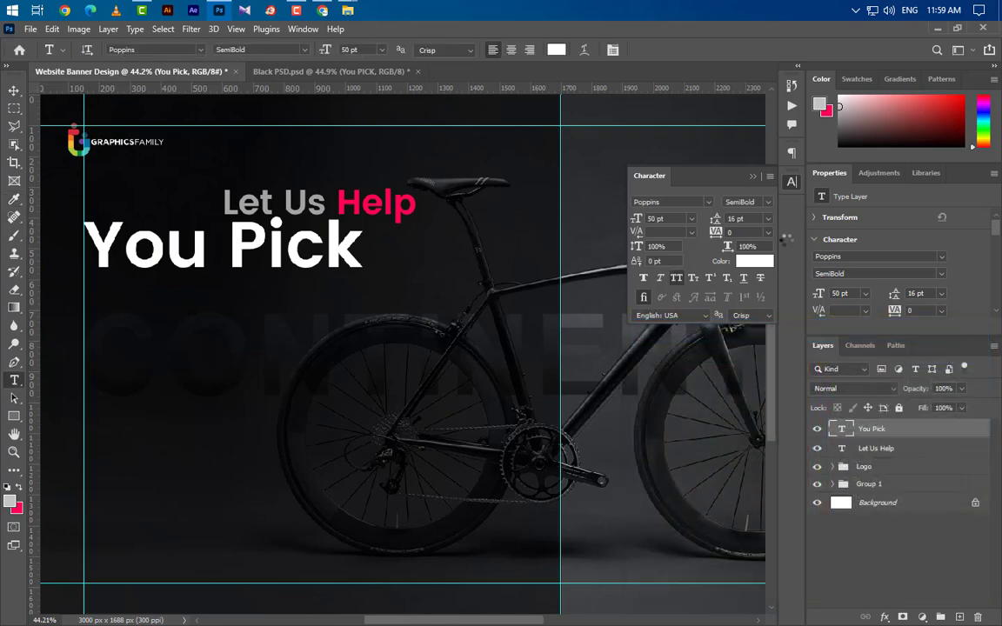
- Format "You Pick" as all caps in Poppins Bold and shift it slightly down, away from "Let Us Help"
{"action": "key", "text": "ctrl+shift+k"}
{"action": "left_click", "coordinate": [768, 203]}
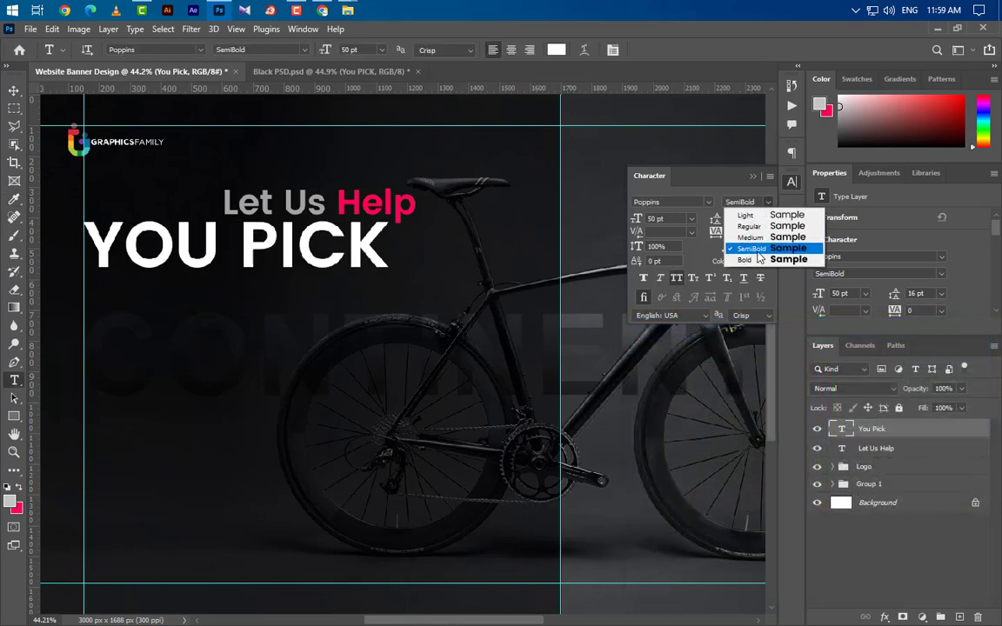
{"action": "left_click", "coordinate": [757, 261]}
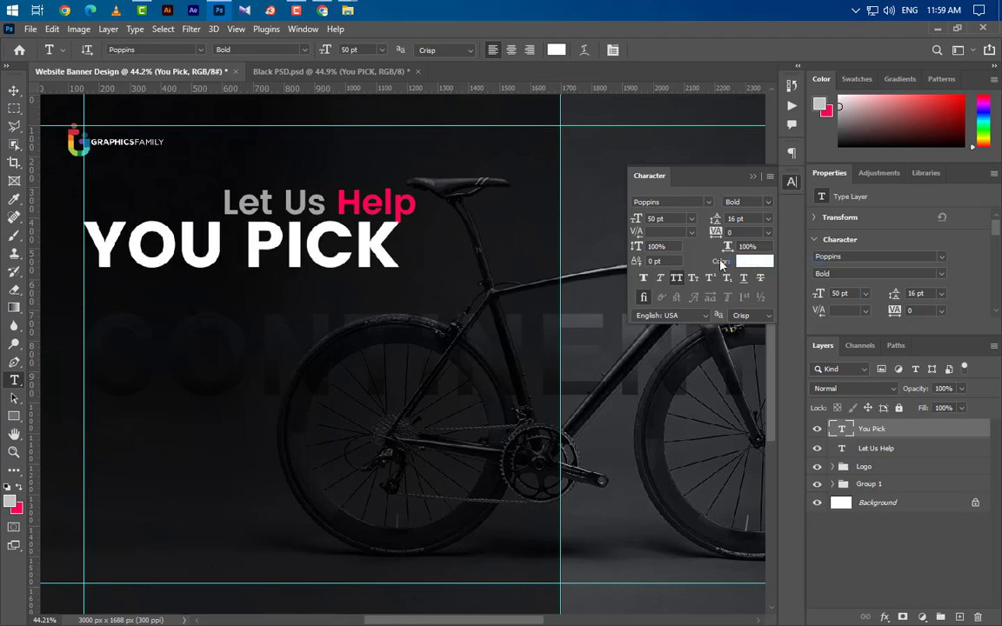
{"action": "left_click", "coordinate": [753, 177]}
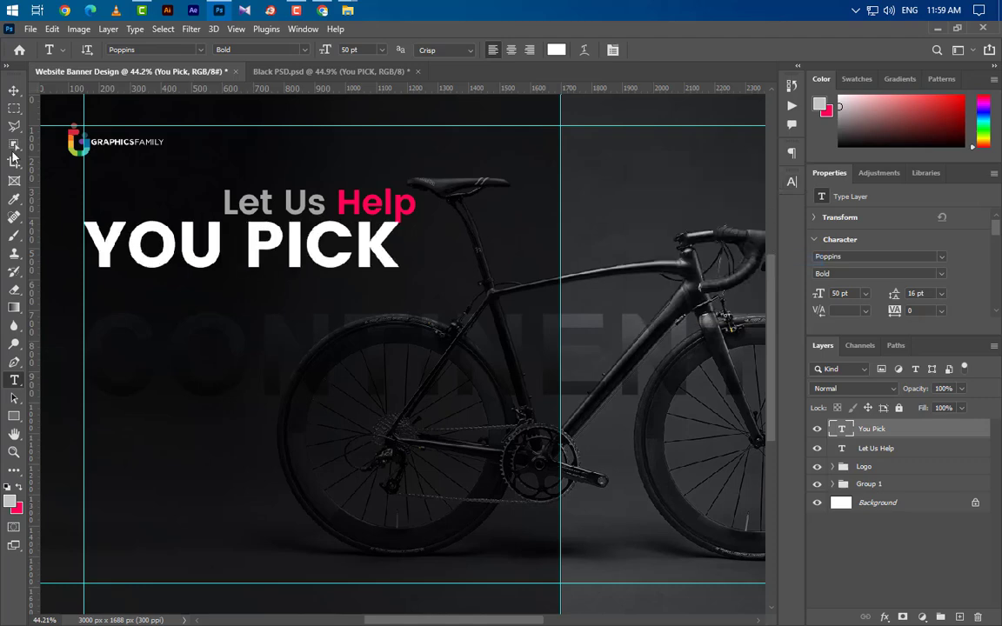
{"action": "left_click", "coordinate": [14, 91]}
{"action": "left_click_drag", "start_coordinate": [257, 262], "coordinate": [255, 274]}
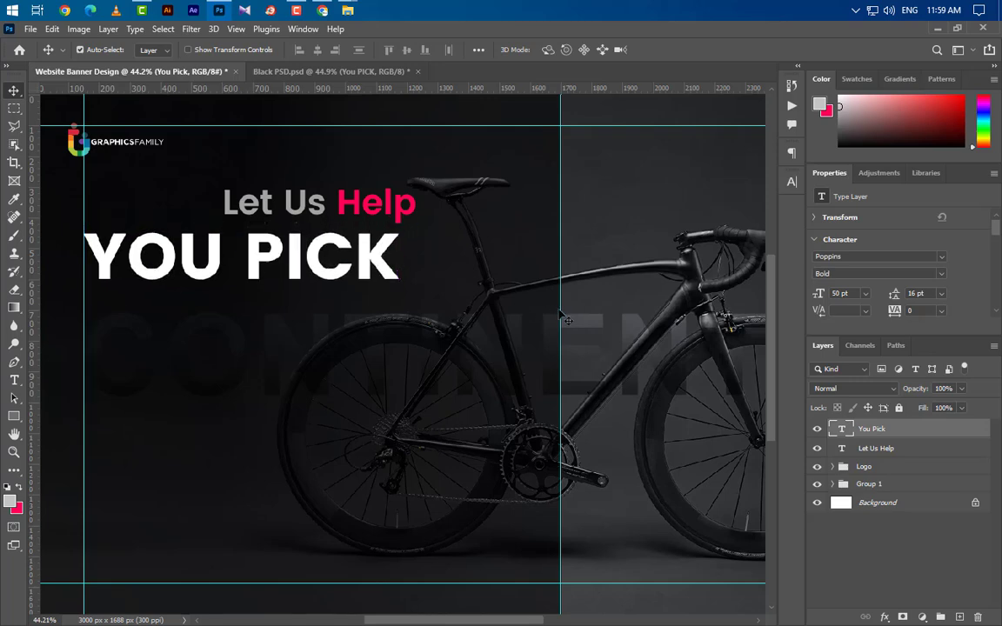
- Color the word "YOU" in the headline pink-red ff0054 to match "Help", and commit the text edit
{"action": "left_click", "coordinate": [15, 382]}
{"action": "left_click_drag", "start_coordinate": [227, 261], "coordinate": [36, 262]}
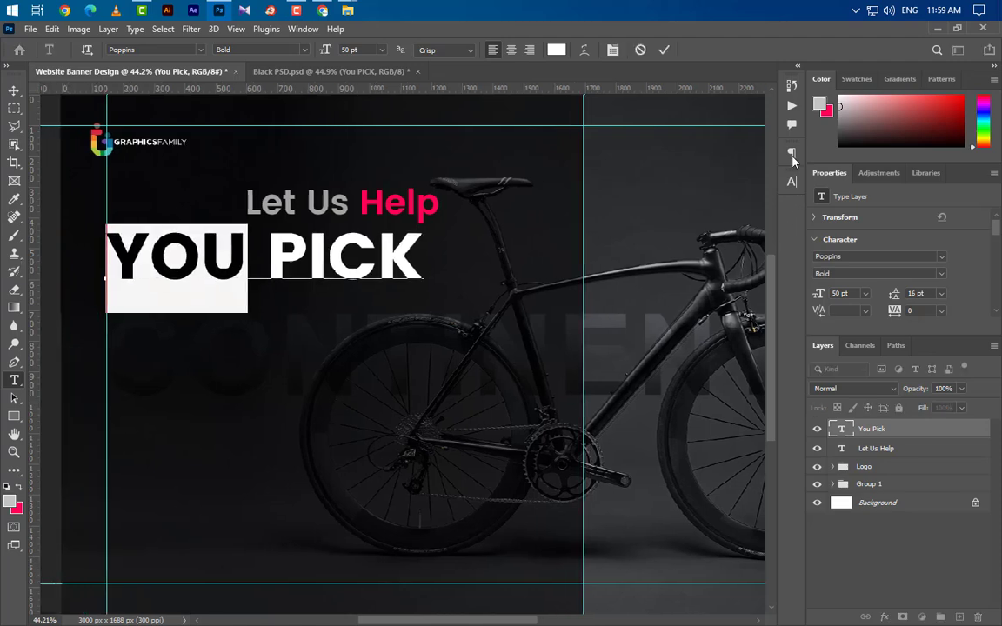
{"action": "left_click", "coordinate": [792, 181]}
{"action": "left_click", "coordinate": [755, 263]}
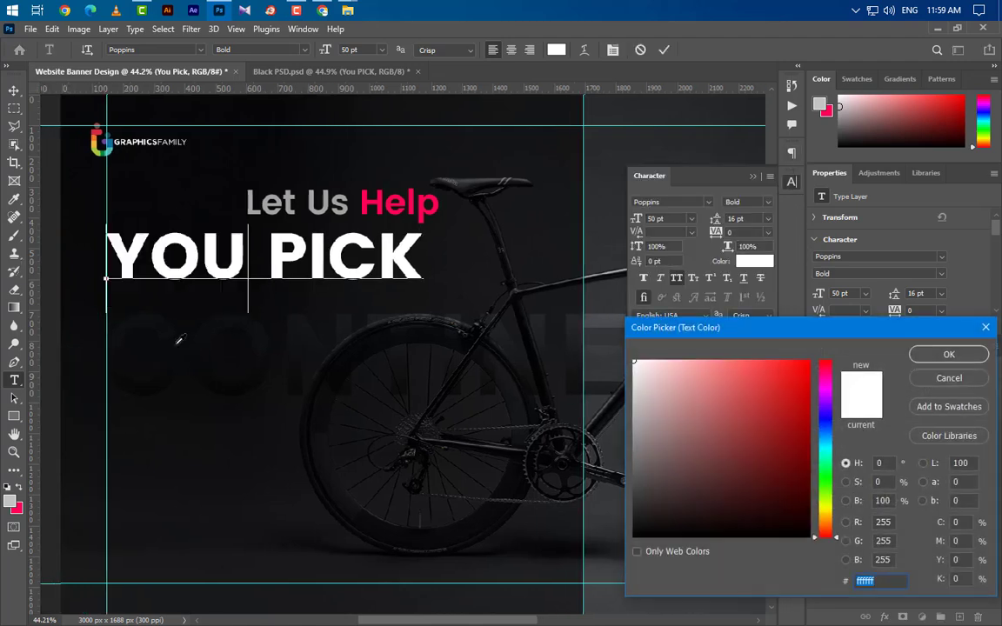
{"action": "left_click", "coordinate": [17, 509]}
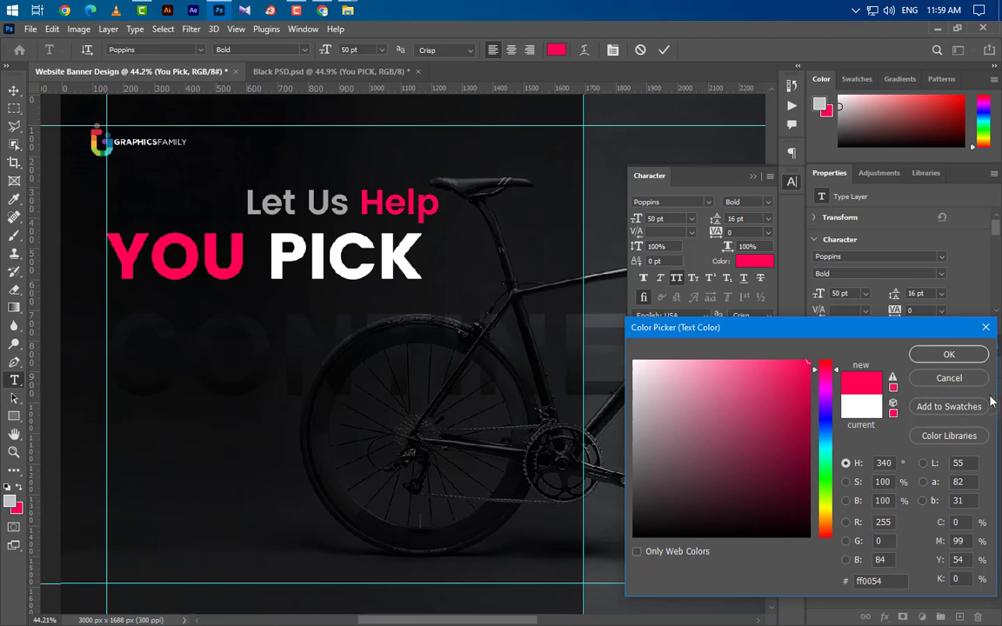
{"action": "left_click", "coordinate": [948, 354]}
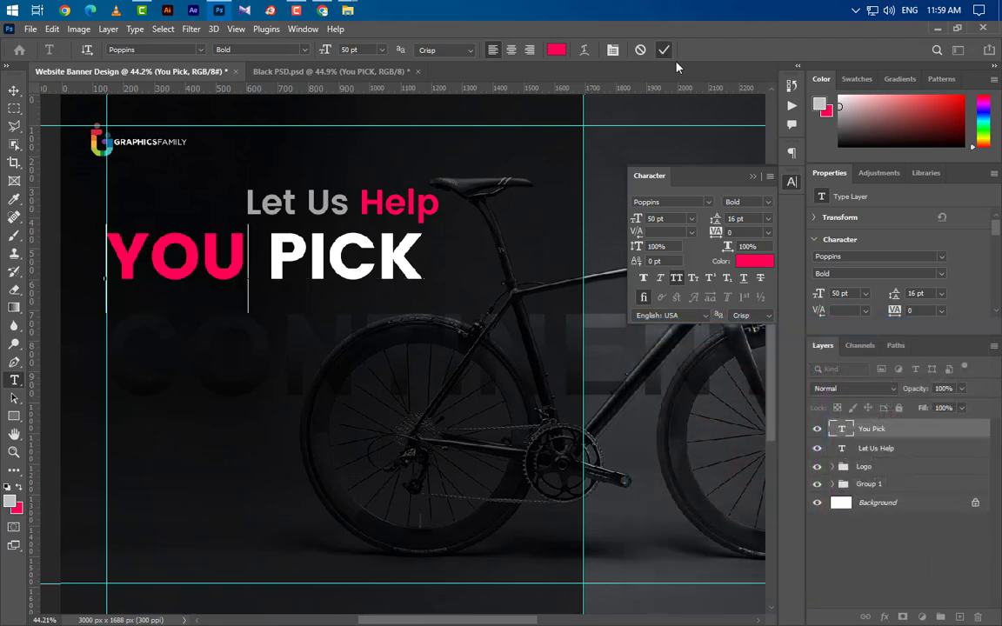
{"action": "left_click", "coordinate": [675, 157]}
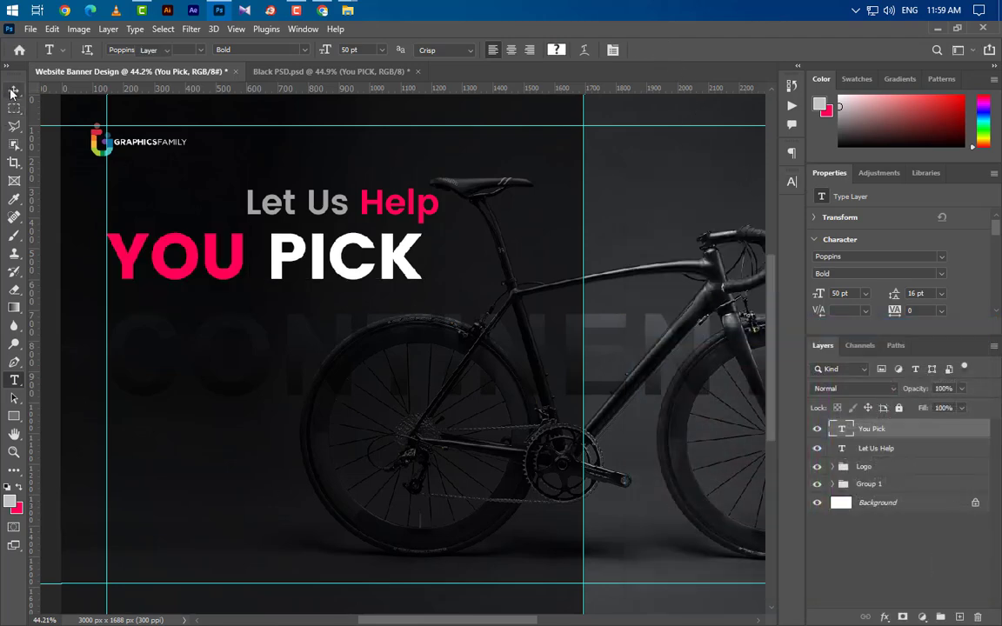
- Nudge the "Let Us Help" text left until its right end lines up with the end of "PICK"
{"action": "left_click", "coordinate": [13, 92]}
{"action": "left_click", "coordinate": [378, 196]}
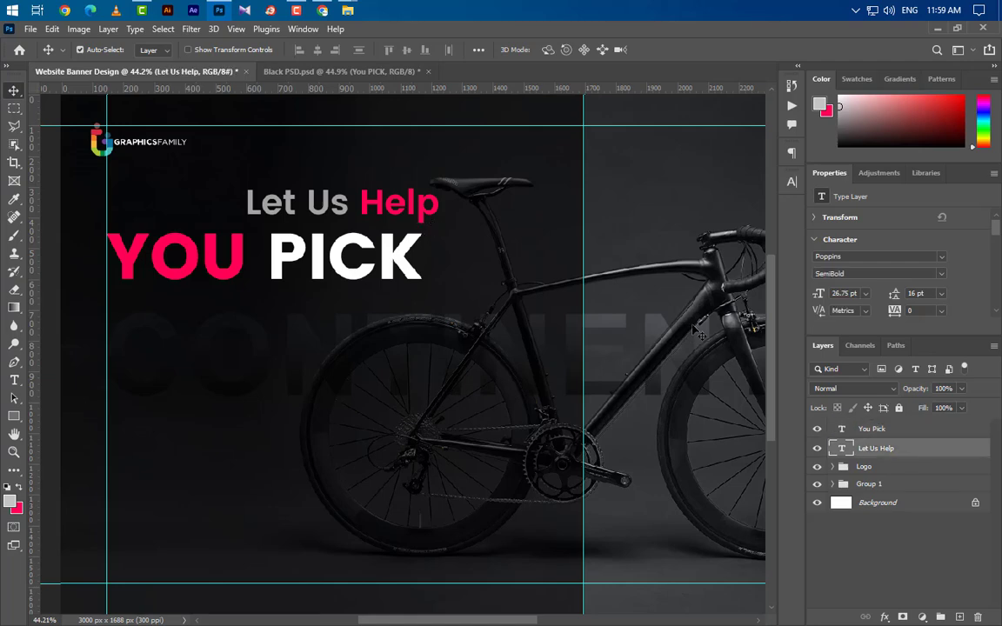
{"action": "key", "text": "Left"}
{"action": "key", "text": "Left"}
{"action": "key", "text": "Left"}
{"action": "key", "text": "Left"}
{"action": "key", "text": "Left"}
{"action": "key", "text": "Left"}
{"action": "key", "text": "Left"}
{"action": "key", "text": "Left"}
{"action": "key", "text": "Left"}
{"action": "key", "text": "Left"}
{"action": "key", "text": "Left"}
{"action": "key", "text": "Left"}
{"action": "key", "text": "Left"}
{"action": "key", "text": "Left"}
{"action": "key", "text": "Left"}
{"action": "key", "text": "Left"}
{"action": "key", "text": "Left"}
{"action": "key", "text": "Left"}
{"action": "key", "text": "Left"}
{"action": "key", "text": "Left"}
{"action": "key", "text": "Left"}
{"action": "key", "text": "Left"}
{"action": "key", "text": "Left"}
{"action": "key", "text": "Left"}
{"action": "key", "text": "Left"}
{"action": "key", "text": "Left"}
{"action": "key", "text": "Left"}
{"action": "key", "text": "Left"}
{"action": "key", "text": "Left"}
{"action": "key", "text": "Left"}
{"action": "key", "text": "Left"}
{"action": "key", "text": "Left"}
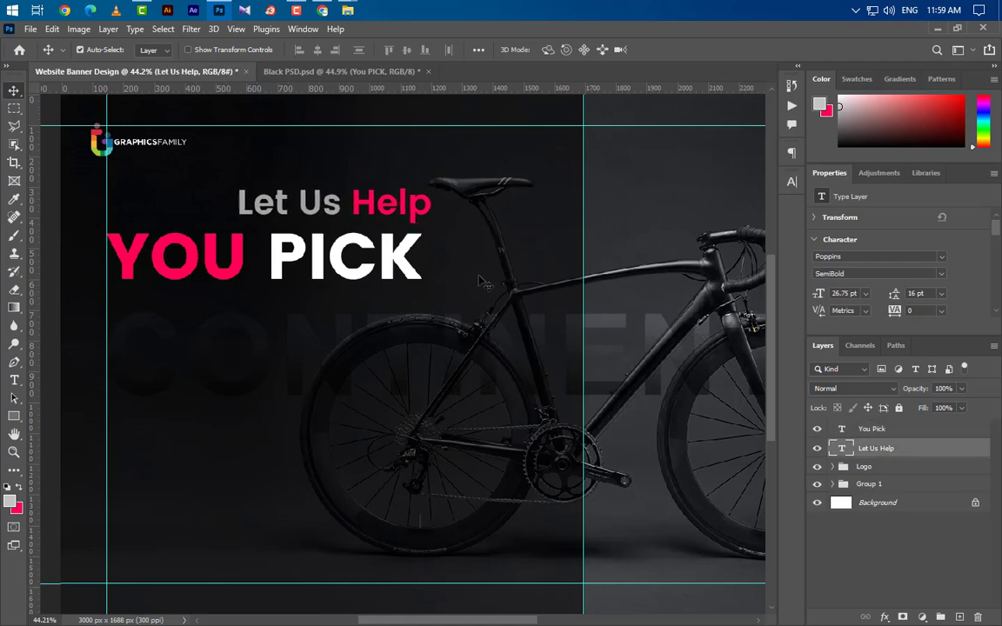
{"action": "key", "text": "Left"}
{"action": "key", "text": "Left"}
{"action": "key", "text": "Left"}
{"action": "key", "text": "Left"}
{"action": "key", "text": "Left"}
{"action": "key", "text": "Left"}
{"action": "key", "text": "Left"}
- Draw a small circle just after "PICK" near its baseline and set its size to 42 x 42 px
{"action": "scroll", "coordinate": [437, 251], "scroll_direction": "up", "scroll_amount": 7}
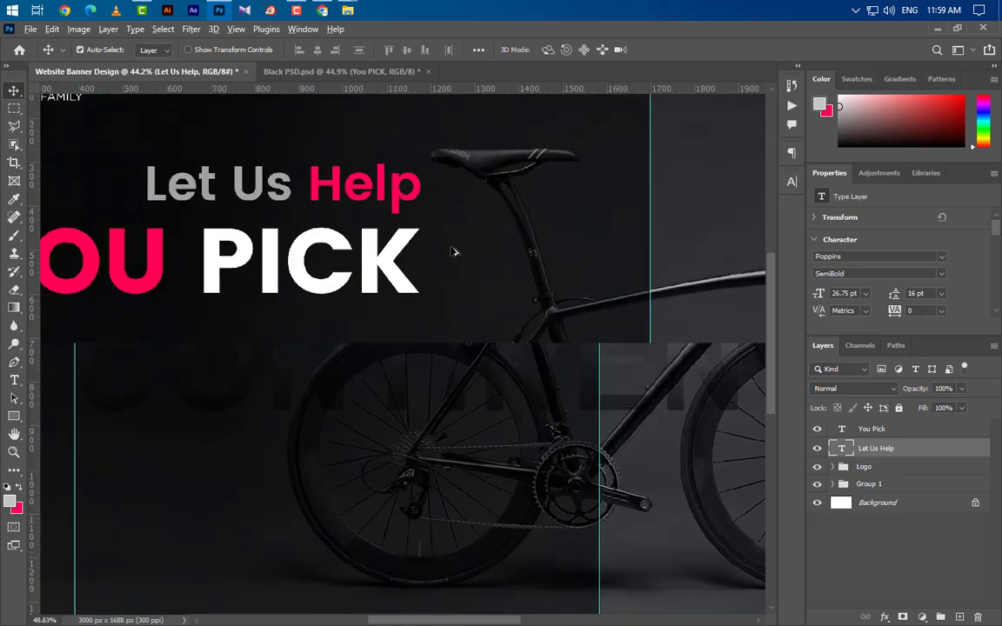
{"action": "left_click", "coordinate": [14, 416]}
{"action": "left_click", "coordinate": [61, 417]}
{"action": "mouse_move", "coordinate": [436, 279]}
{"action": "left_mouse_down"}
{"action": "mouse_move", "coordinate": [447, 273]}
{"action": "mouse_move", "coordinate": [462, 305]}
{"action": "left_mouse_up"}
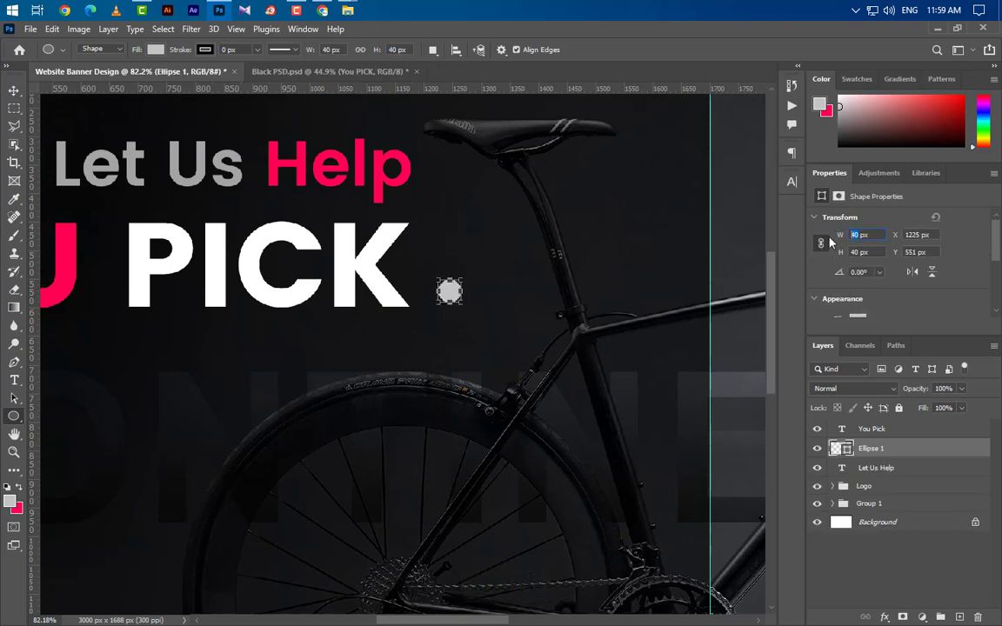
{"action": "key", "text": "Return"}
- Fill the circle with the headline's pink-red ff0054 and shift it slightly toward the baseline of "PICK", to X 1221 px, Y 556 px
{"action": "double_click", "coordinate": [844, 450]}
{"action": "left_click", "coordinate": [372, 156]}
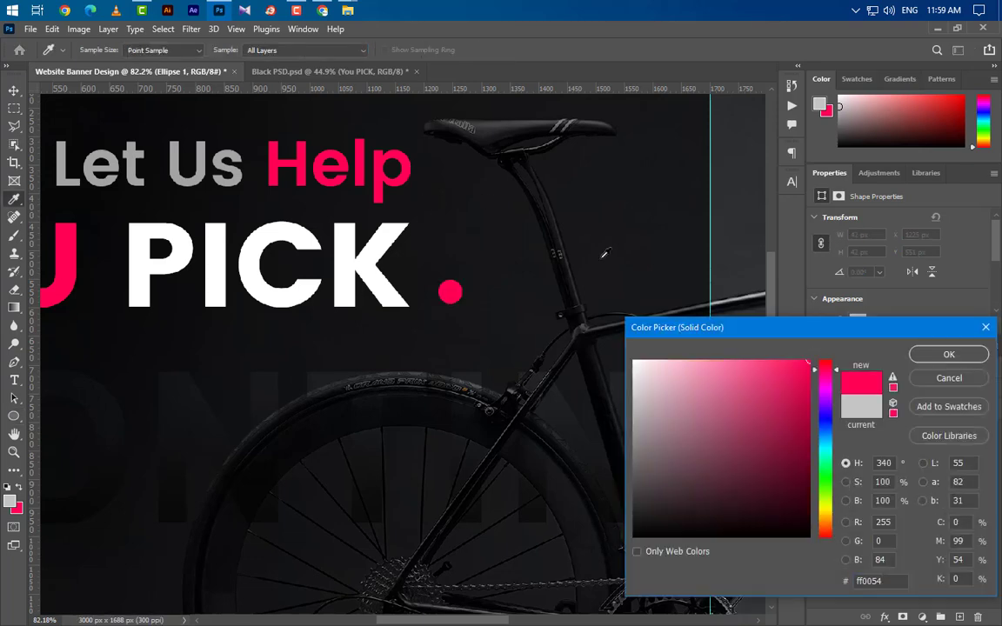
{"action": "left_click", "coordinate": [946, 355]}
{"action": "key", "text": "v"}
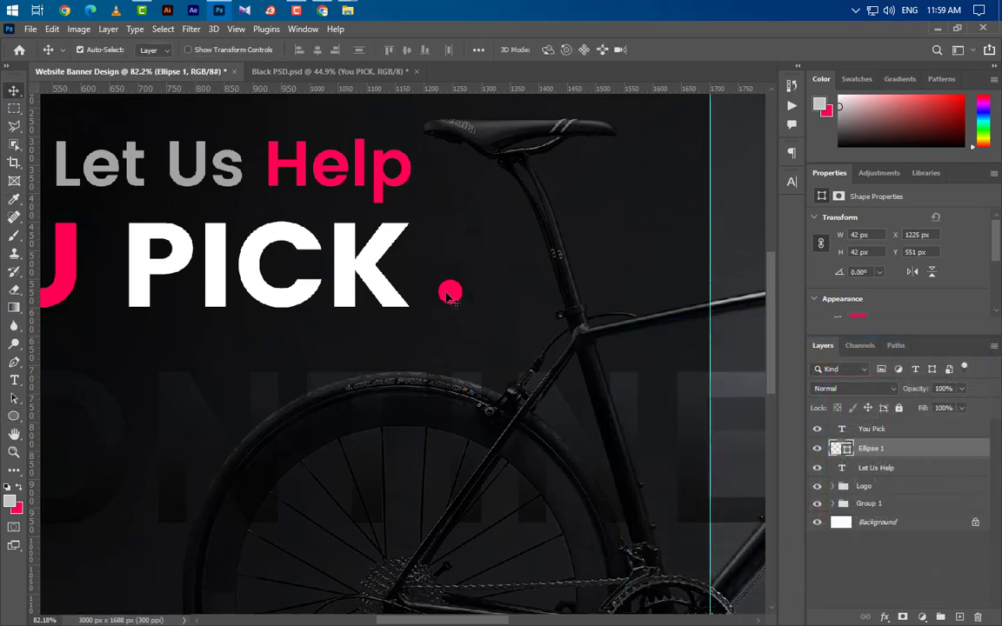
{"action": "left_click_drag", "start_coordinate": [448, 296], "coordinate": [448, 300]}
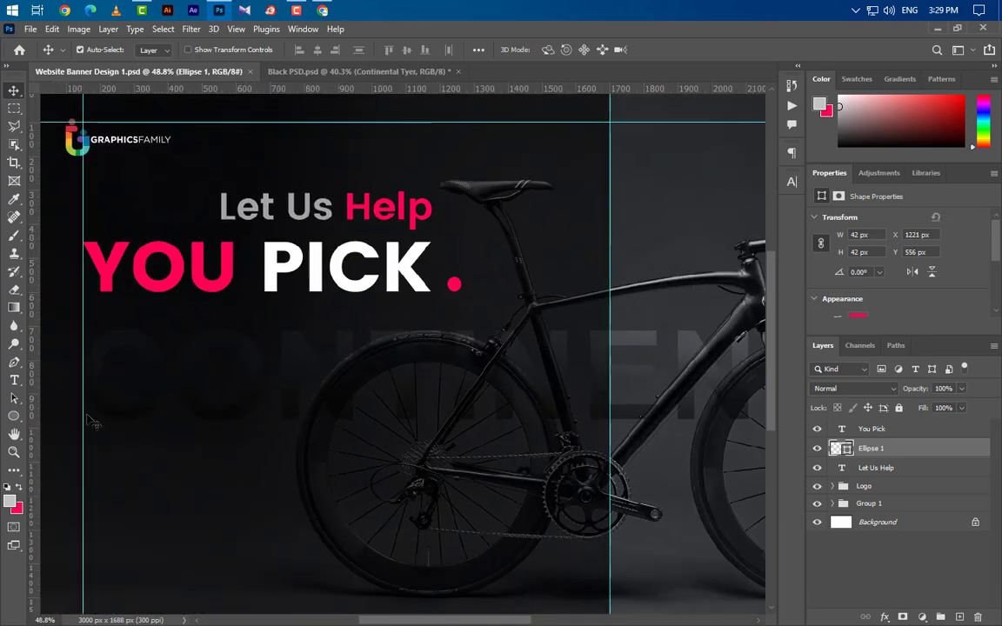
- Add the text "Continental Tires" below "YOU PICK", starting at the left margin guide
{"action": "left_click", "coordinate": [14, 380]}
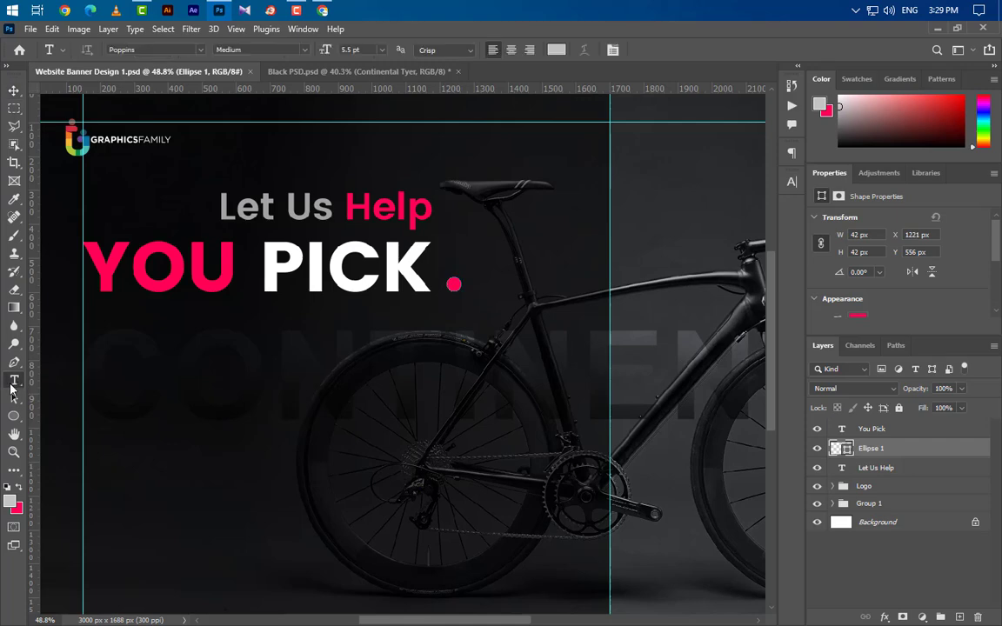
{"action": "left_click", "coordinate": [84, 329]}
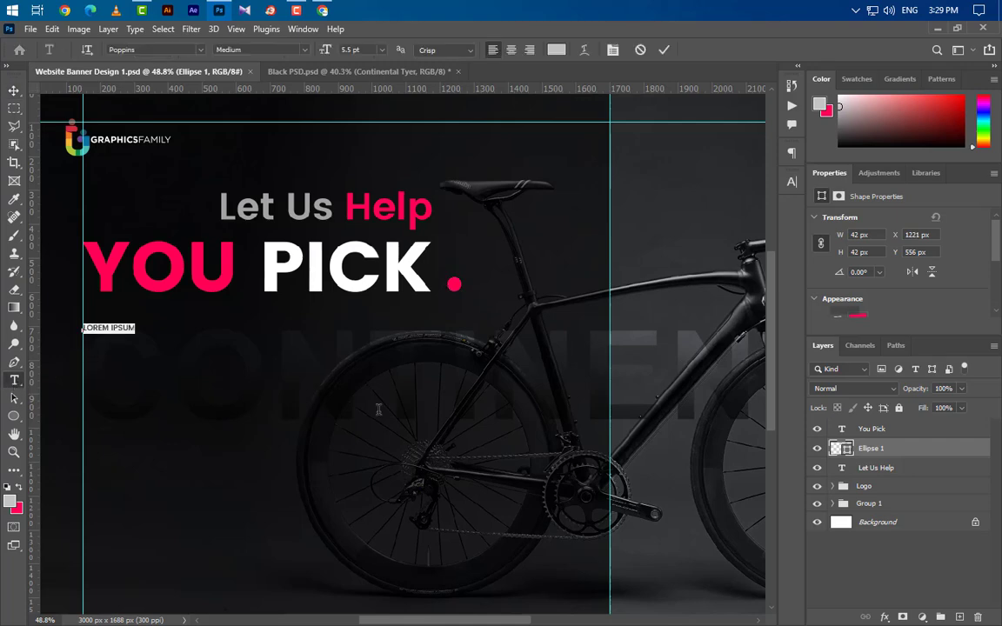
{"action": "key", "text": "BackSpace"}
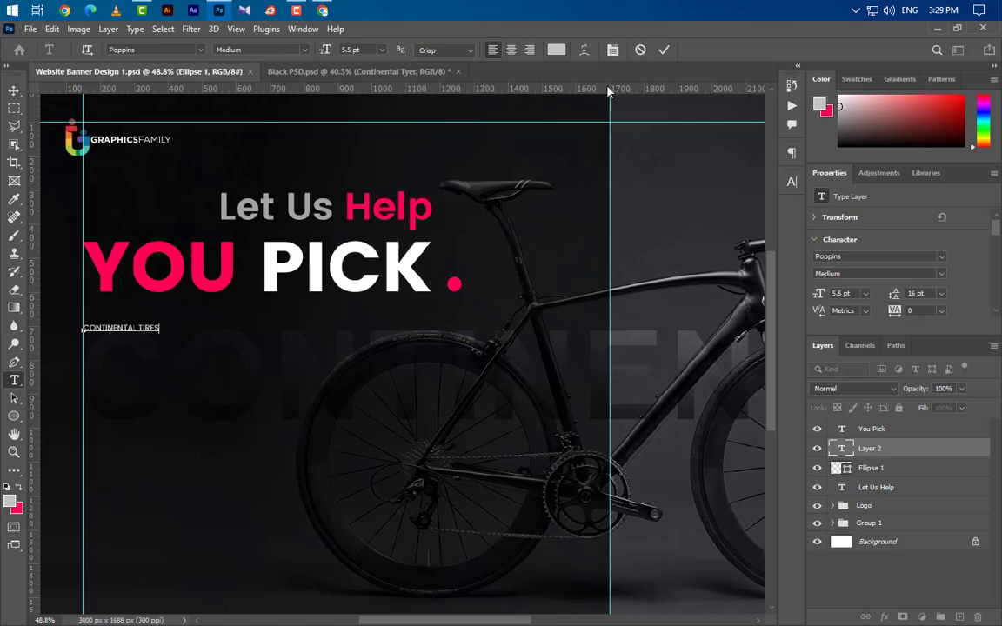
{"action": "left_click", "coordinate": [664, 49]}
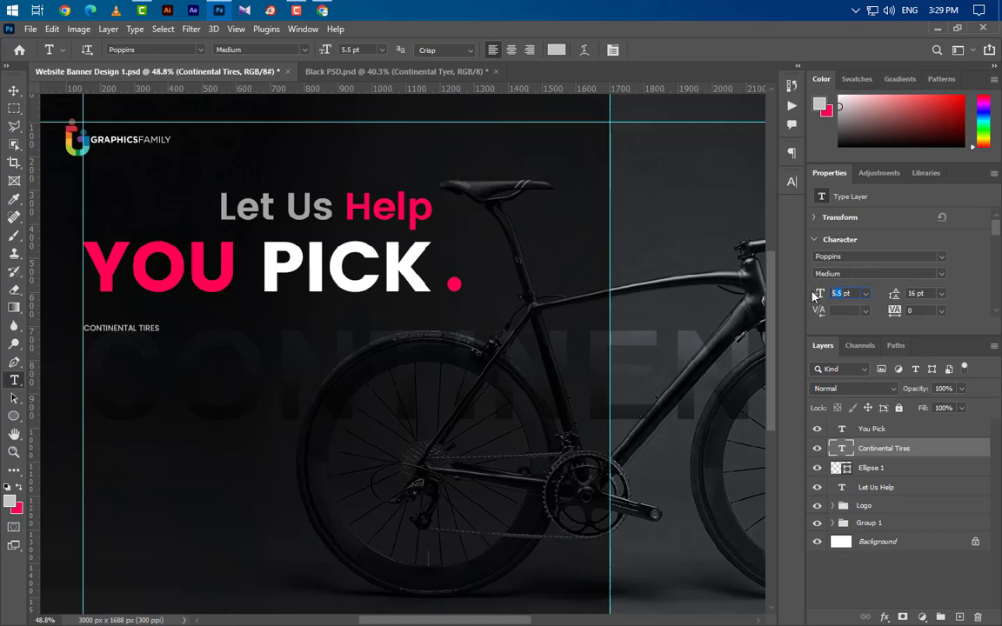
- Set the "Continental Tires" text to 18 pt in Poppins Regular
{"action": "type", "text": "18"}
{"action": "key", "text": "Return"}
{"action": "left_click", "coordinate": [941, 273]}
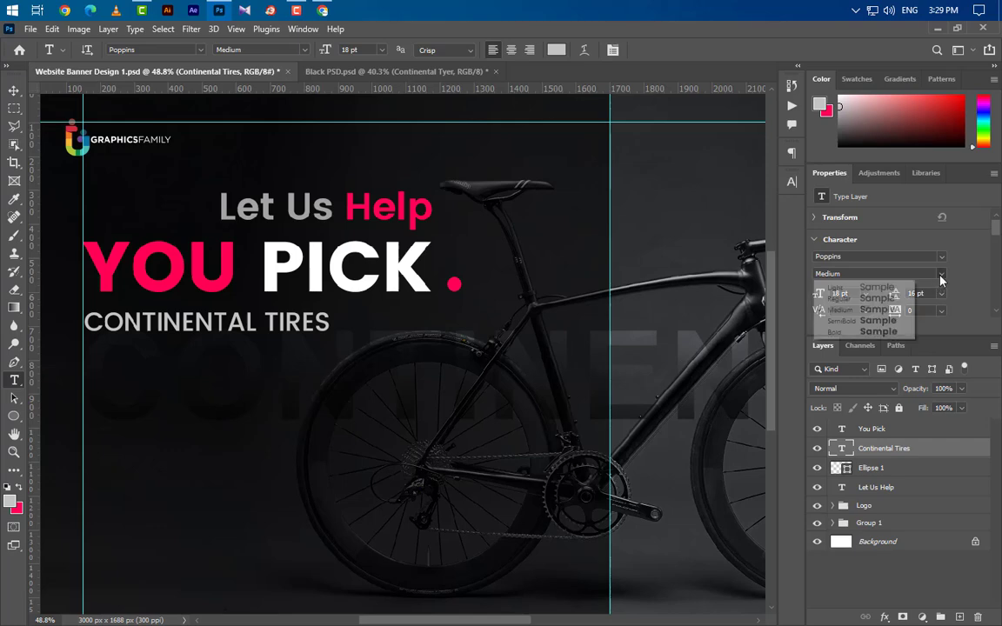
{"action": "left_click", "coordinate": [782, 289]}
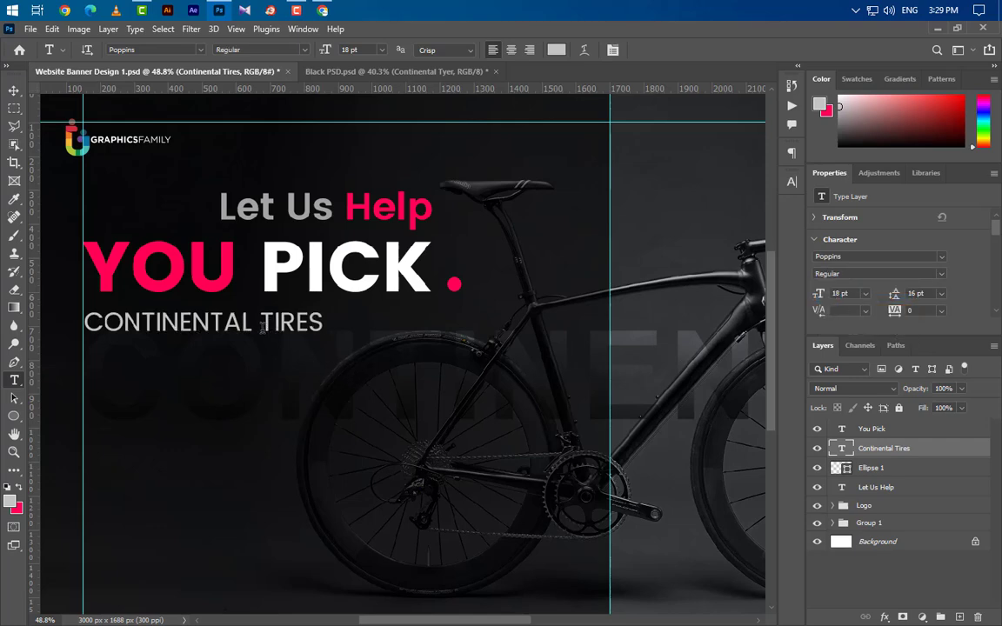
- Make the word "TIRES" bold and color it ff0054, then commit the text edit
{"action": "left_click_drag", "start_coordinate": [259, 322], "coordinate": [324, 324]}
{"action": "left_click", "coordinate": [848, 273]}
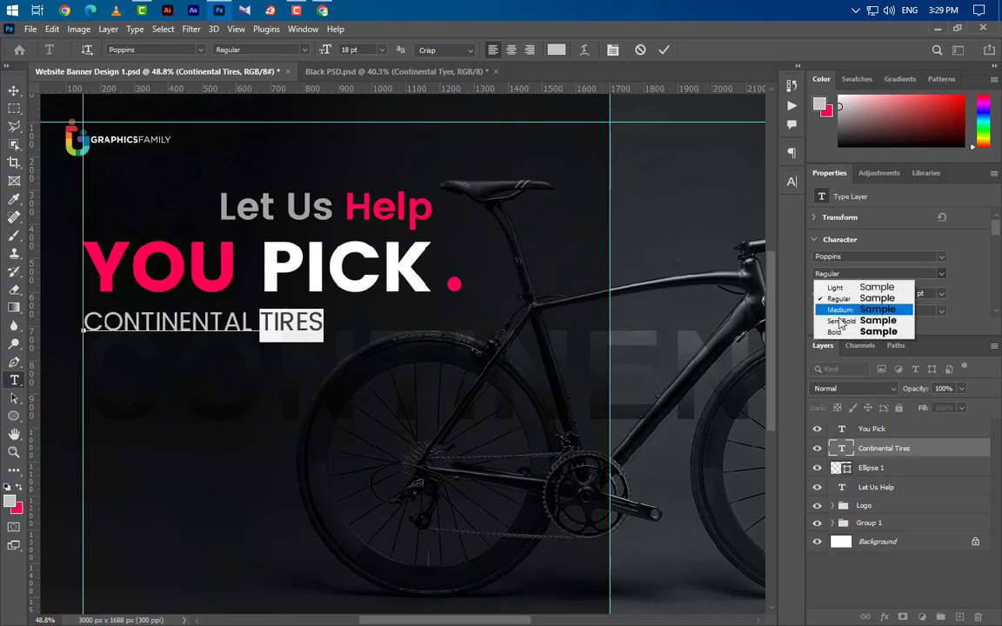
{"action": "left_click", "coordinate": [835, 331]}
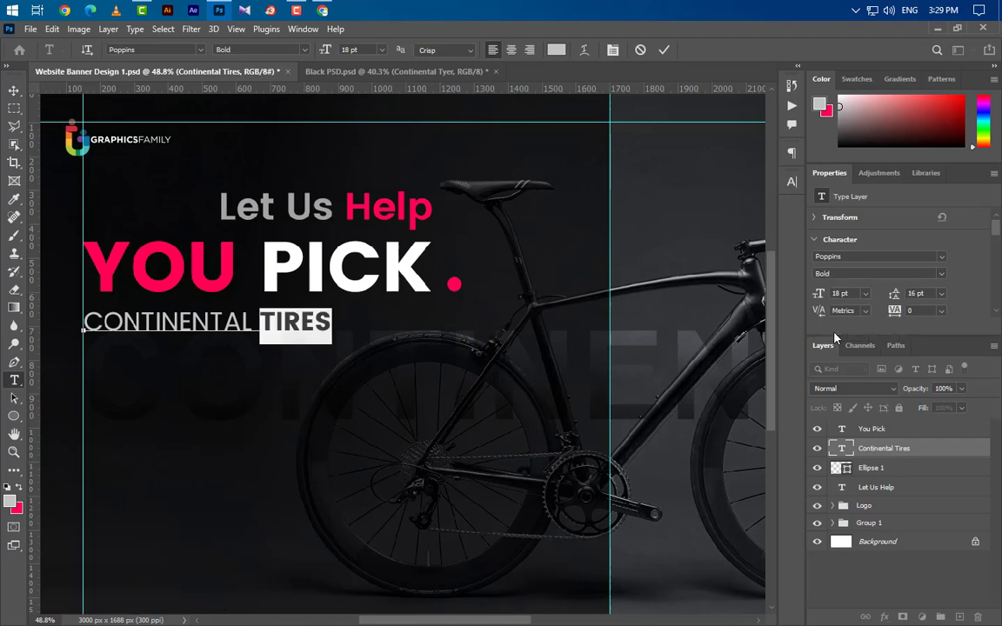
{"action": "left_click", "coordinate": [791, 183]}
{"action": "left_click", "coordinate": [760, 260]}
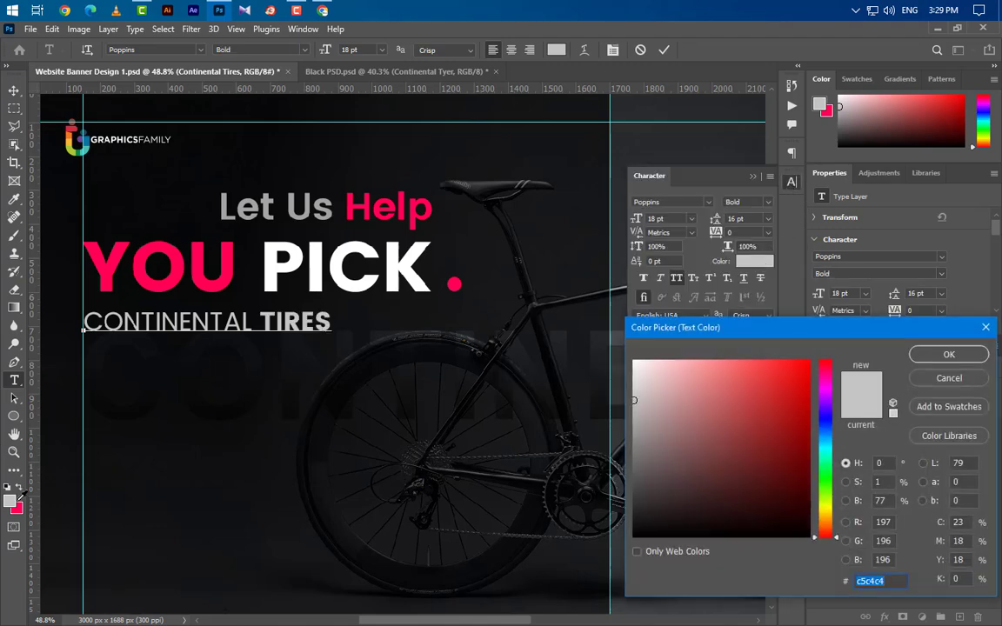
{"action": "left_click", "coordinate": [21, 506]}
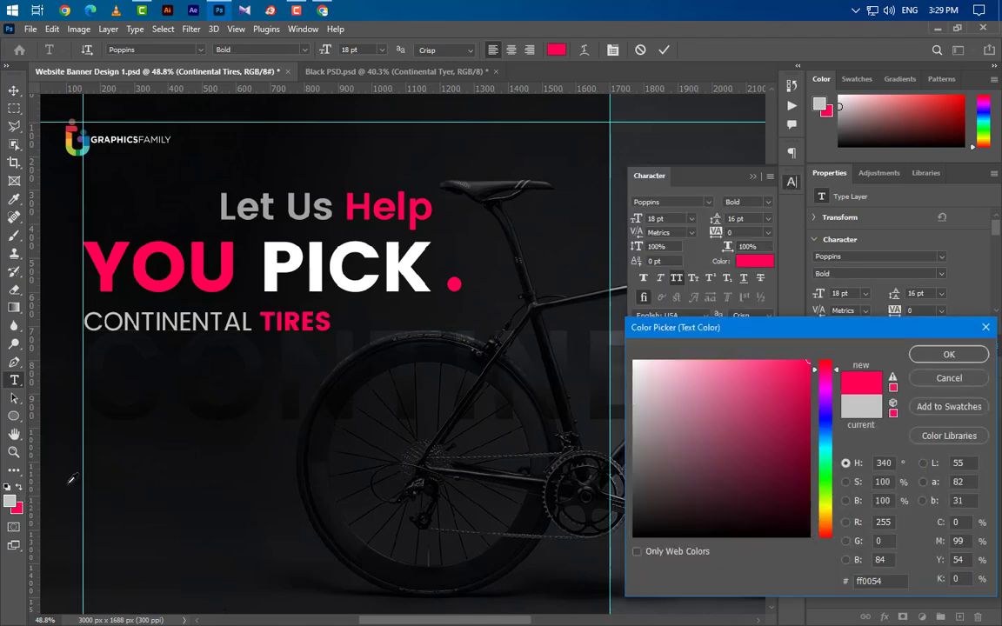
{"action": "left_click", "coordinate": [925, 357]}
{"action": "left_click", "coordinate": [664, 50]}
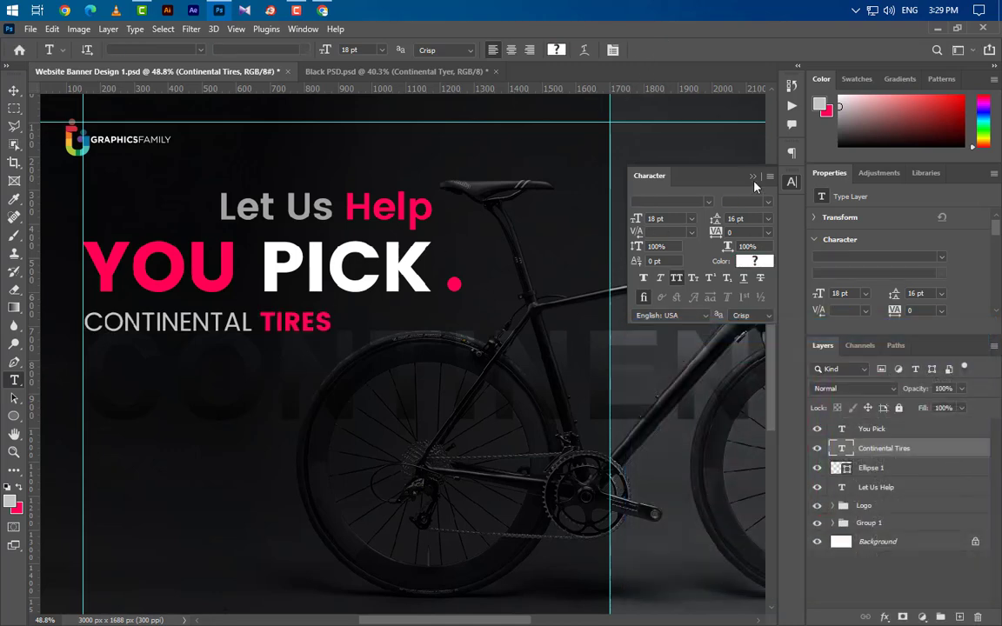
{"action": "left_click", "coordinate": [753, 177]}
{"action": "left_click", "coordinate": [14, 90]}
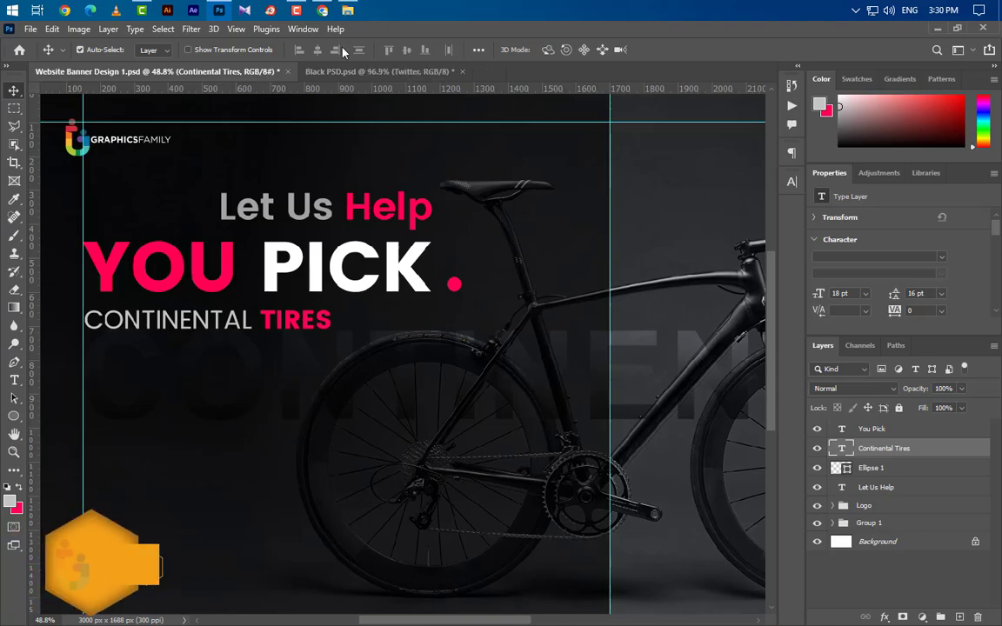
- Place the images "instagram png", "Facebook Png 1 (1)" and "Facebook Png 1 (3)" from the icon folder in File Explorer into the Photoshop banner
{"action": "left_click", "coordinate": [347, 11]}
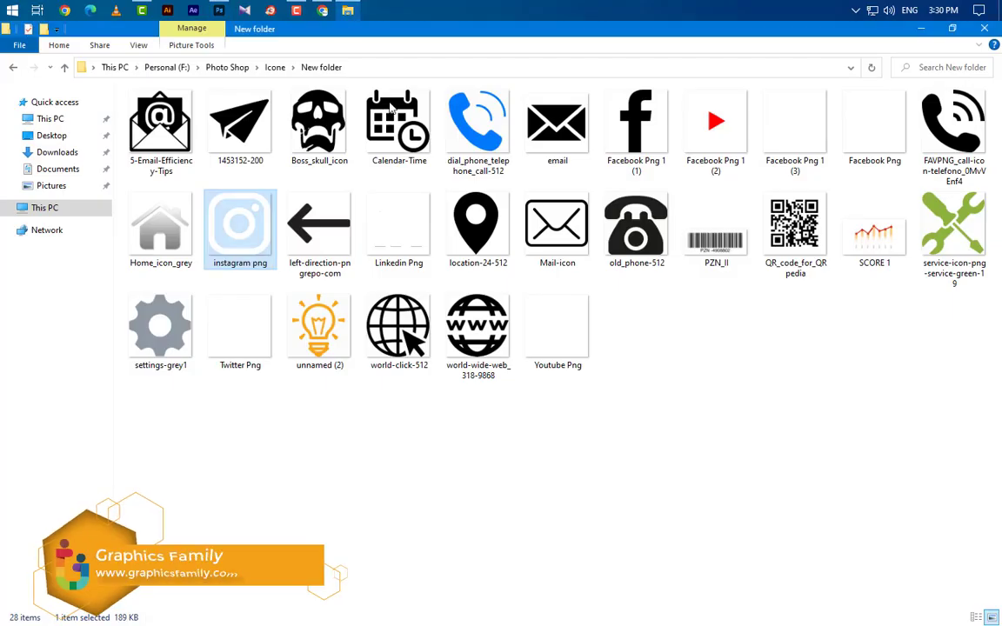
{"action": "left_click", "coordinate": [654, 129]}
{"action": "left_click", "coordinate": [800, 130], "text": "ctrl"}
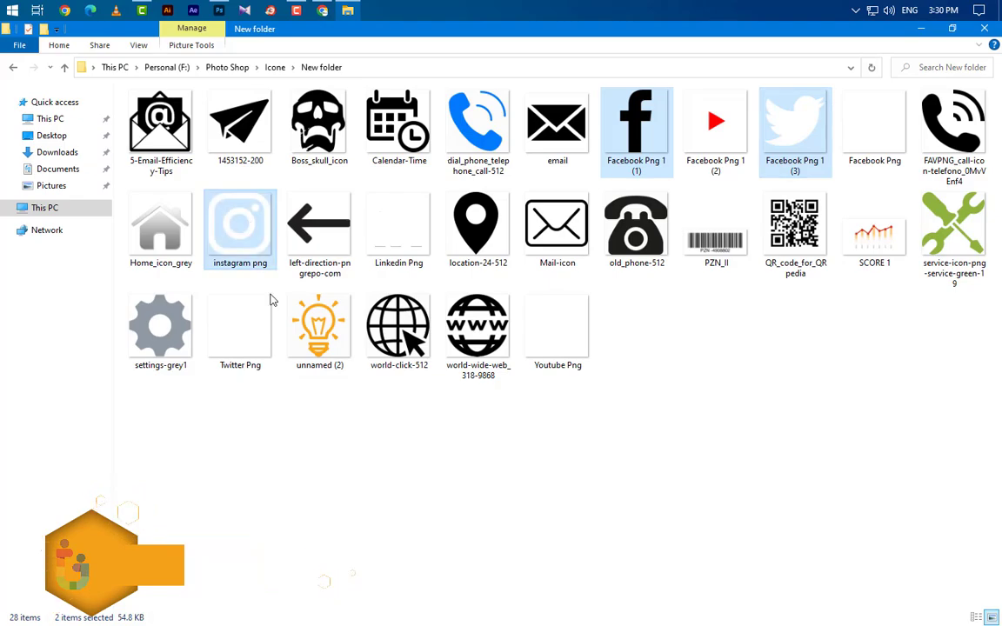
{"action": "left_click", "coordinate": [240, 228], "text": "ctrl"}
{"action": "left_click_drag", "start_coordinate": [240, 228], "coordinate": [385, 409]}
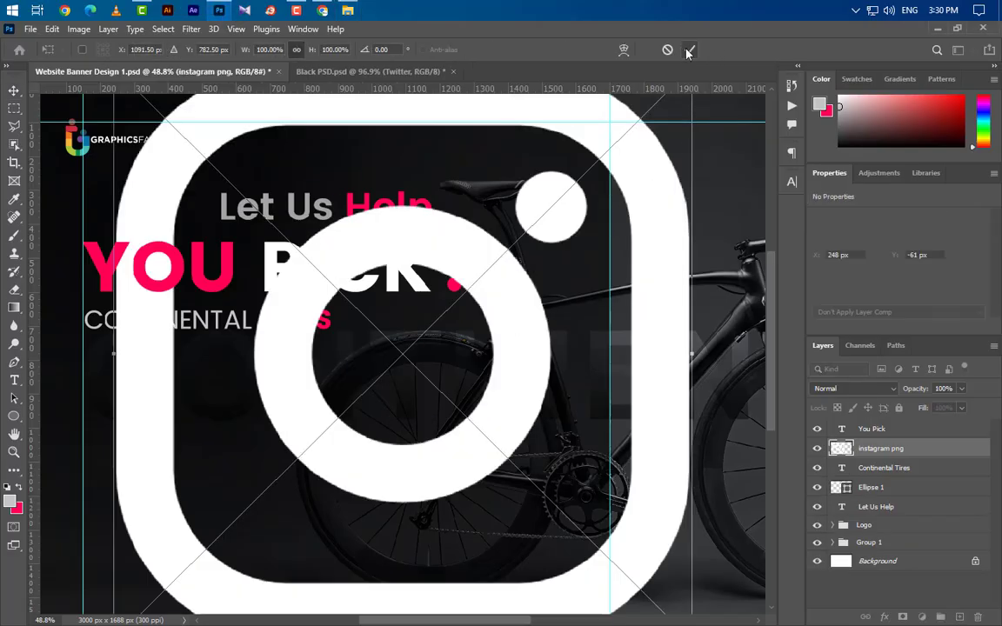
{"action": "left_click", "coordinate": [688, 51]}
{"action": "left_click", "coordinate": [688, 50]}
{"action": "left_click", "coordinate": [688, 50]}
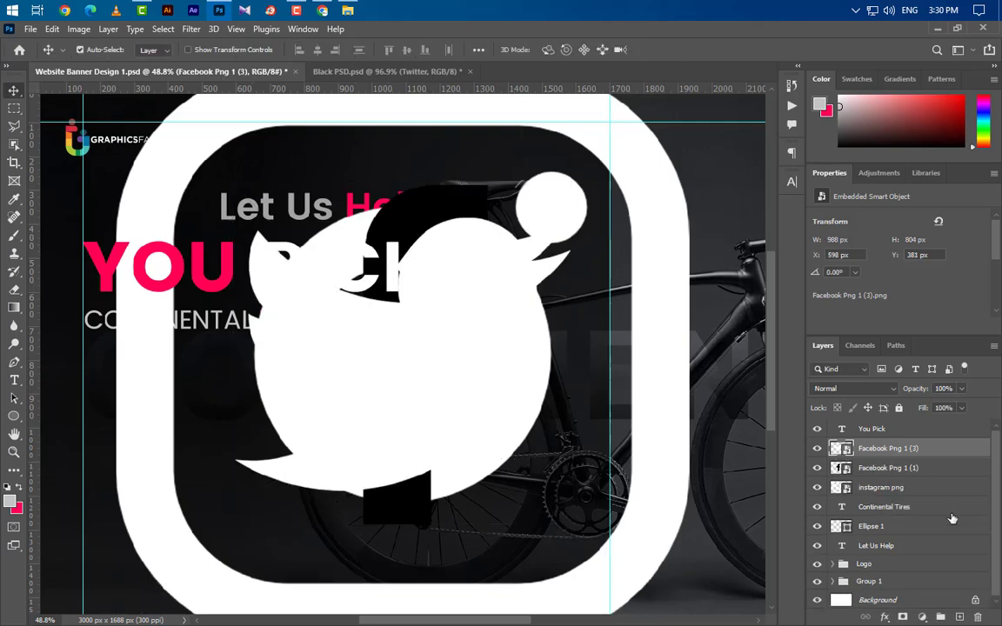
- Scale the three placed icons together to about 3.4% and position them below "Continental Tires" at the left margin guide
{"action": "left_click", "coordinate": [934, 487], "text": "shift"}
{"action": "key", "text": "ctrl+t"}
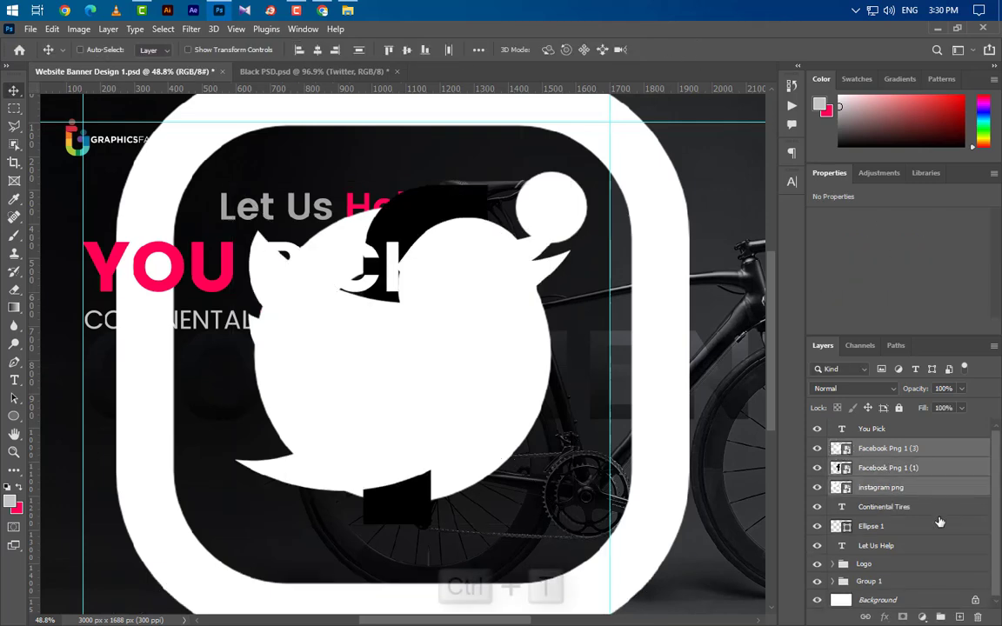
{"action": "left_click_drag", "start_coordinate": [689, 395], "coordinate": [154, 395]}
{"action": "scroll", "coordinate": [99, 352], "scroll_direction": "up", "scroll_amount": 6}
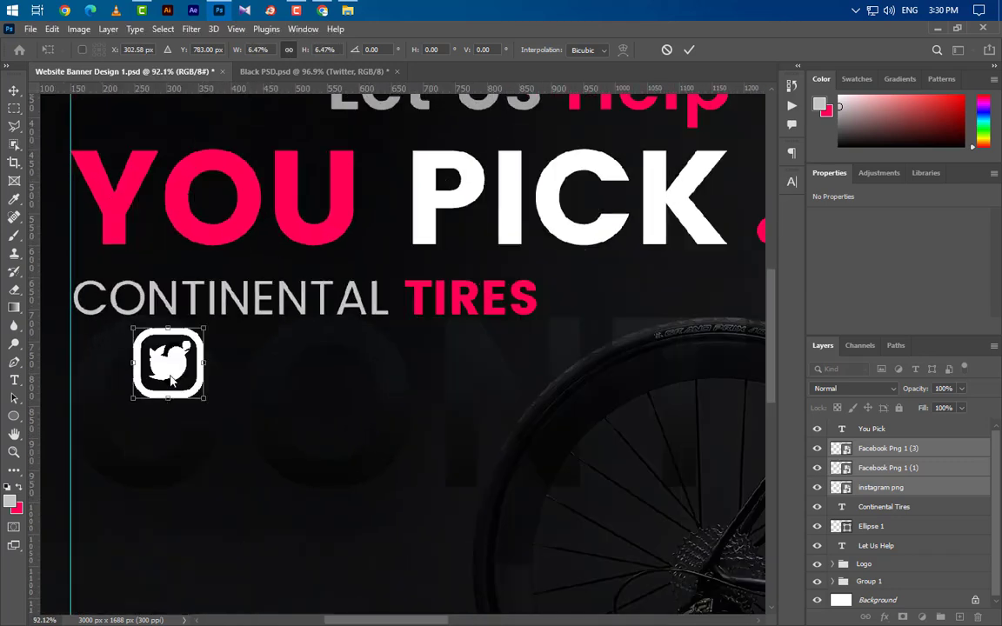
{"action": "left_click_drag", "start_coordinate": [156, 341], "coordinate": [94, 351]}
{"action": "mouse_move", "coordinate": [104, 387]}
{"action": "left_mouse_down"}
{"action": "mouse_move", "coordinate": [104, 402]}
{"action": "mouse_move", "coordinate": [115, 397]}
{"action": "mouse_move", "coordinate": [103, 389]}
{"action": "left_mouse_up"}
{"action": "left_click", "coordinate": [688, 49]}
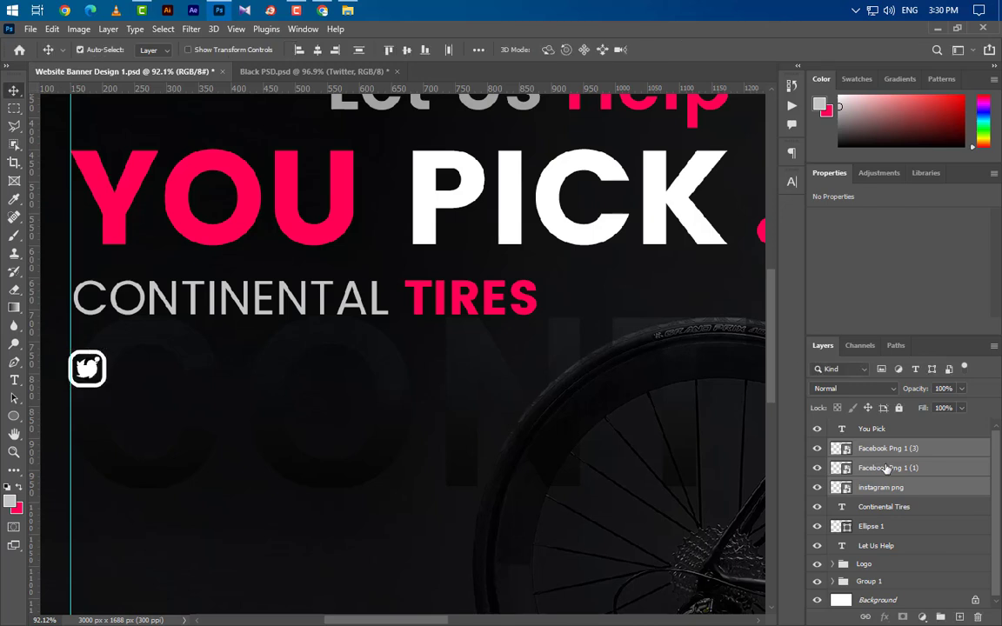
- Move the Facebook icon horizontally to the right, clear of the Instagram and Twitter icons
{"action": "left_click", "coordinate": [900, 470]}
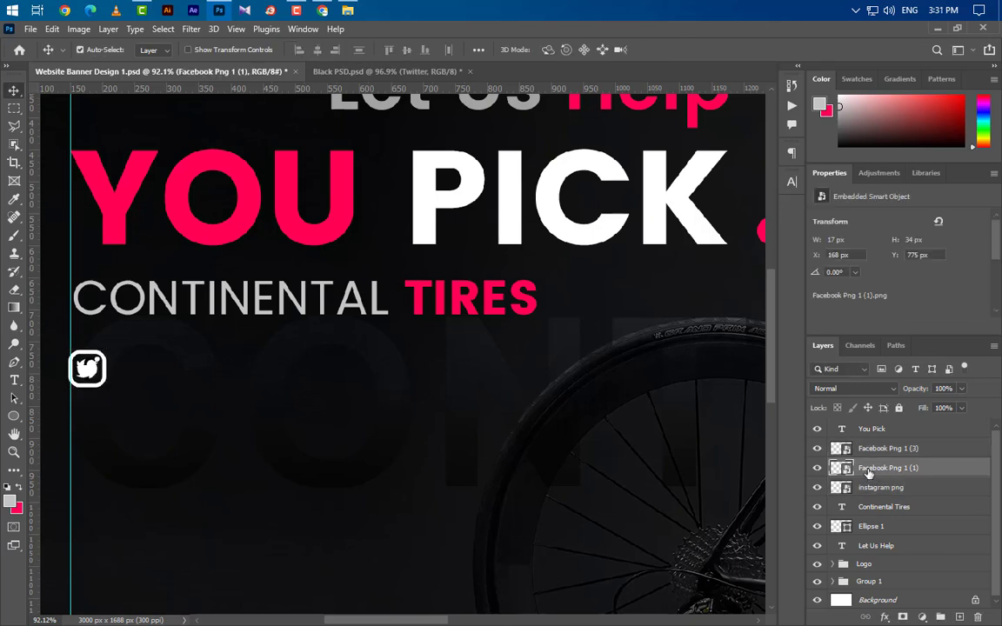
{"action": "key", "text": "Right"}
{"action": "key", "text": "Right"}
{"action": "key", "text": "Right"}
{"action": "key", "text": "Right"}
{"action": "key", "text": "Right"}
{"action": "key", "text": "Right"}
{"action": "key", "text": "Right"}
{"action": "key", "text": "Right"}
{"action": "key", "text": "Right"}
{"action": "key", "text": "Right"}
{"action": "key", "text": "Right"}
{"action": "key", "text": "Right"}
{"action": "key", "text": "Right"}
{"action": "key", "text": "Right"}
{"action": "key", "text": "Right"}
{"action": "key", "text": "Right"}
{"action": "key", "text": "Right"}
{"action": "key", "text": "Right"}
{"action": "key", "text": "Right"}
{"action": "key", "text": "Right"}
{"action": "key", "text": "Right"}
{"action": "key", "text": "shift+Right"}
{"action": "key", "text": "shift+Right"}
{"action": "key", "text": "shift+Right"}
{"action": "key", "text": "shift+Right"}
{"action": "key", "text": "shift+Right"}
{"action": "key", "text": "shift+Right"}
{"action": "key", "text": "shift+Right"}
{"action": "key", "text": "shift+Right"}
{"action": "key", "text": "shift+Right"}
{"action": "key", "text": "shift+Right"}
{"action": "key", "text": "shift+Right"}
- Apply a white ffffff Color Overlay to the Facebook icon
{"action": "left_click", "coordinate": [532, 376]}
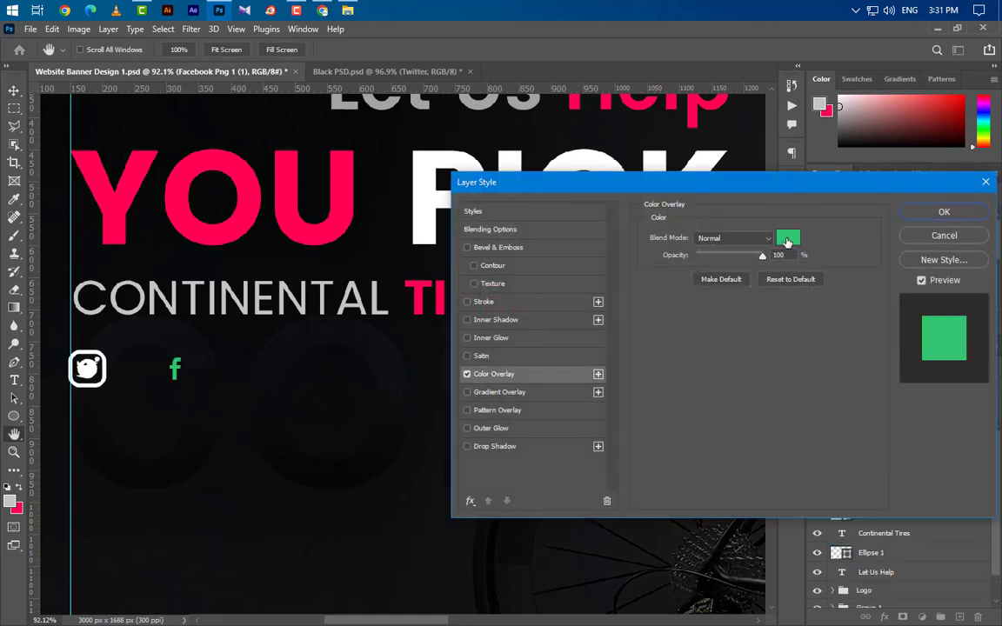
{"action": "left_click", "coordinate": [787, 240]}
{"action": "type", "text": "ffffff"}
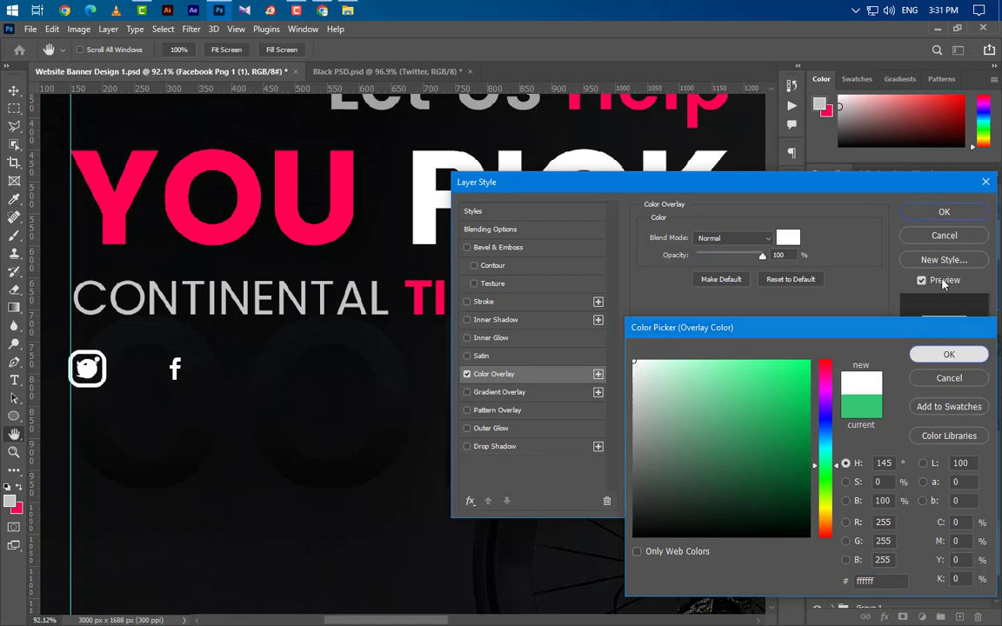
{"action": "left_click", "coordinate": [949, 354]}
{"action": "left_click", "coordinate": [944, 212]}
- Enlarge the Facebook icon to about 29 x 58 px, matching the Instagram icon's height, and nudge it further right
{"action": "key", "text": "ctrl+t"}
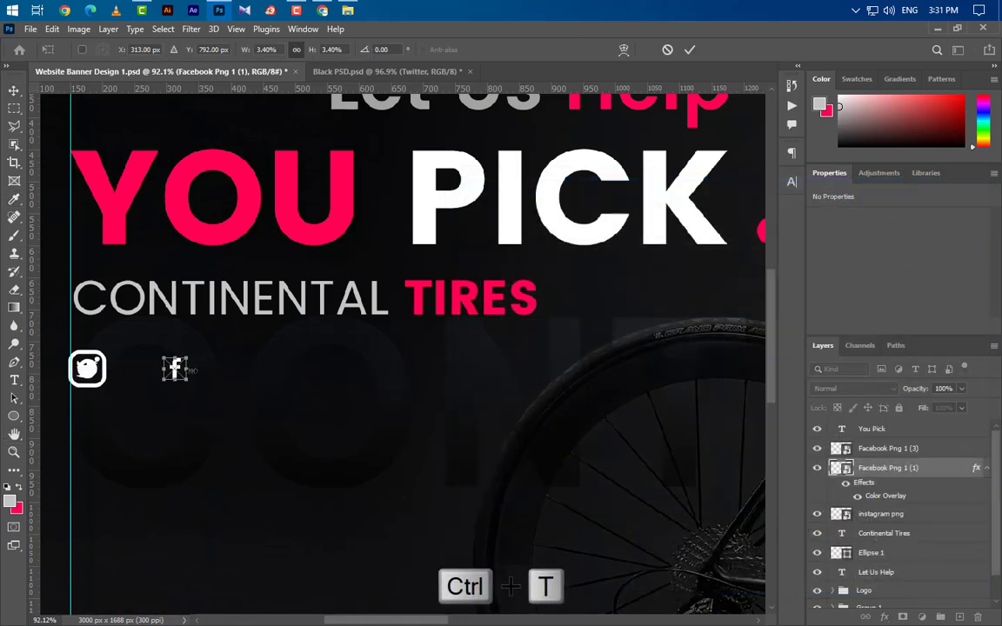
{"action": "left_click_drag", "start_coordinate": [175, 358], "coordinate": [175, 387]}
{"action": "left_click", "coordinate": [689, 49]}
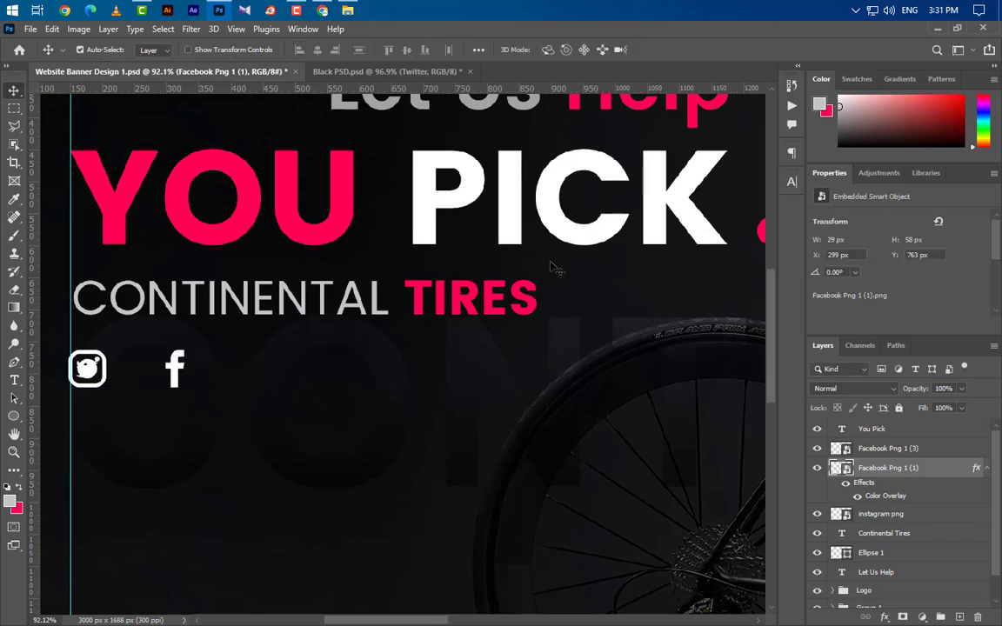
{"action": "key", "text": "Right"}
{"action": "key", "text": "Right"}
{"action": "key", "text": "Right"}
{"action": "key", "text": "Right"}
{"action": "key", "text": "Right"}
{"action": "key", "text": "Right"}
{"action": "key", "text": "Right"}
{"action": "key", "text": "Right"}
{"action": "key", "text": "Right"}
{"action": "key", "text": "Right"}
{"action": "key", "text": "Right"}
{"action": "key", "text": "Right"}
{"action": "key", "text": "Right"}
{"action": "key", "text": "Right"}
{"action": "key", "text": "Right"}
{"action": "key", "text": "Right"}
{"action": "key", "text": "Right"}
{"action": "key", "text": "Right"}
{"action": "key", "text": "shift+Right"}
{"action": "key", "text": "shift+Right"}
{"action": "key", "text": "shift+Right"}
{"action": "key", "text": "shift+Right"}
{"action": "key", "text": "shift+Right"}
- Enlarge the Twitter icon to about 57 x 46 px and place it between the Instagram and Facebook icons
{"action": "left_click", "coordinate": [913, 450]}
{"action": "key", "text": "ctrl+t"}
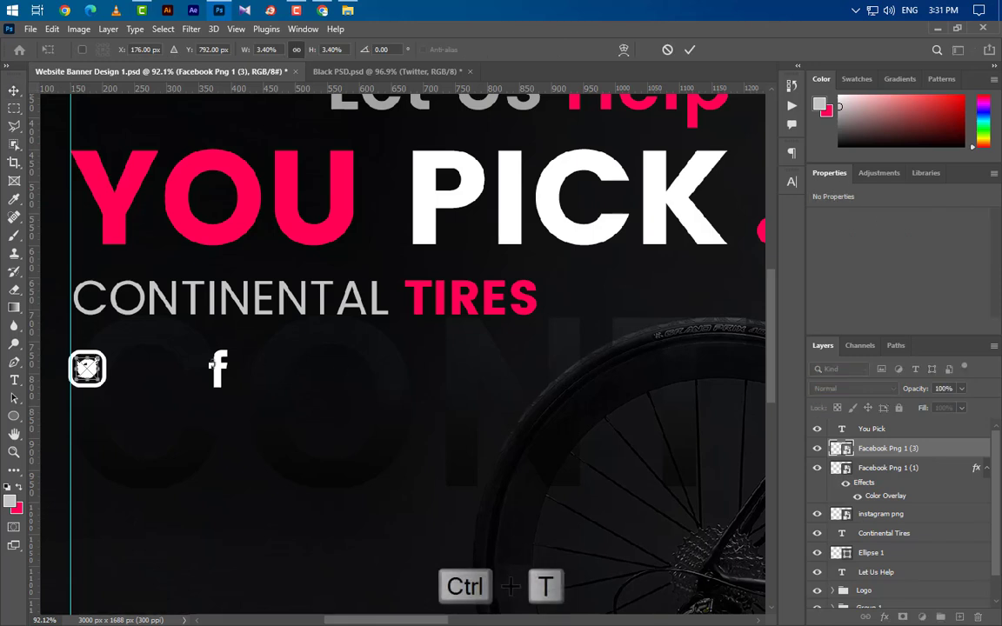
{"action": "left_click_drag", "start_coordinate": [93, 357], "coordinate": [178, 371]}
{"action": "left_click", "coordinate": [689, 50]}
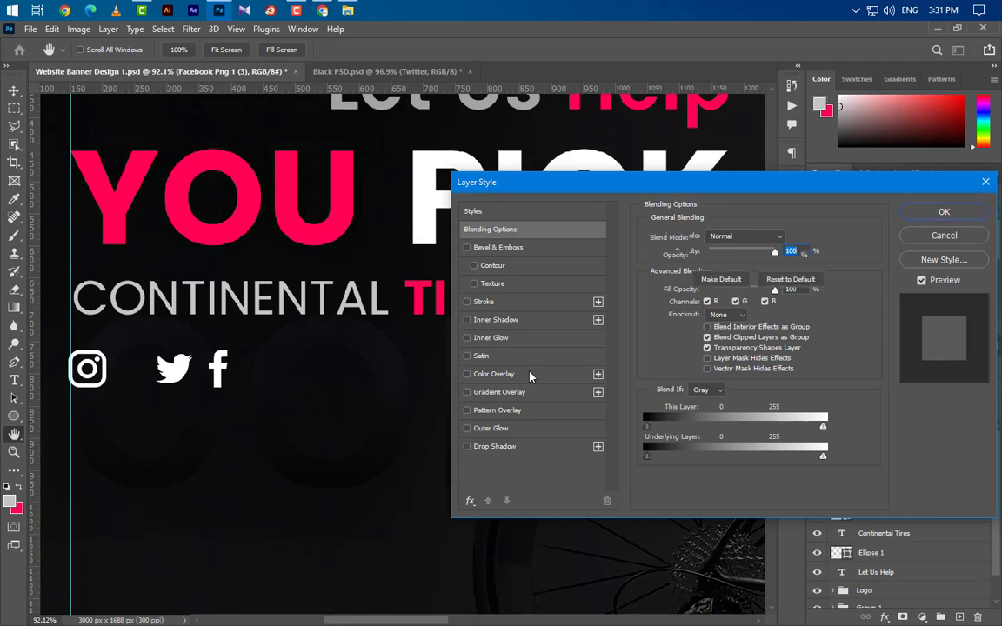
- Apply a Color Overlay to the Twitter icon in the headline's pink-red ff0054
{"action": "left_click", "coordinate": [493, 374]}
{"action": "left_click", "coordinate": [787, 237]}
{"action": "left_click", "coordinate": [250, 205]}
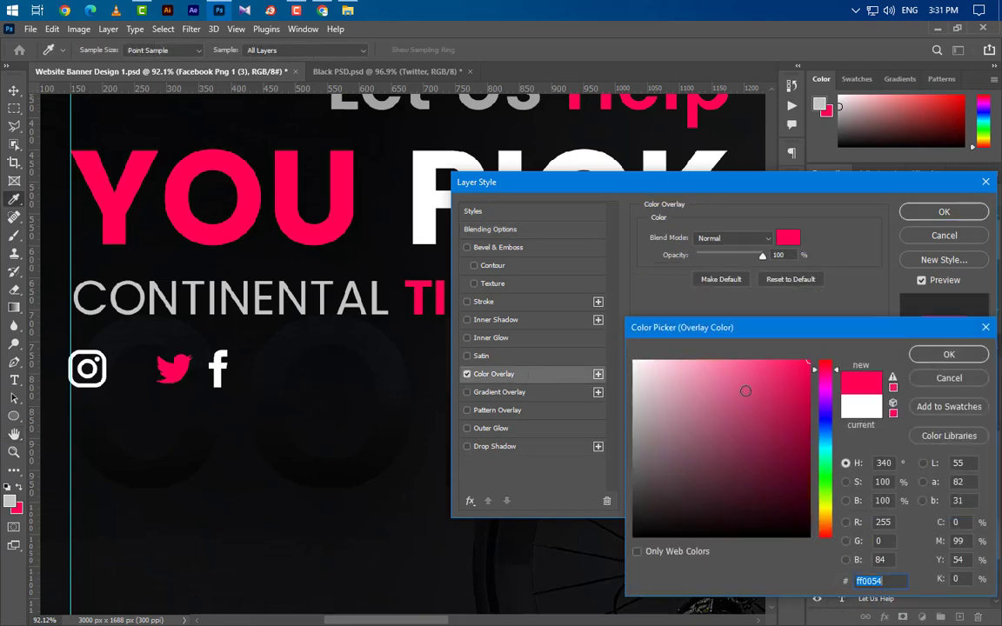
{"action": "left_click", "coordinate": [922, 357]}
{"action": "left_click", "coordinate": [944, 211]}
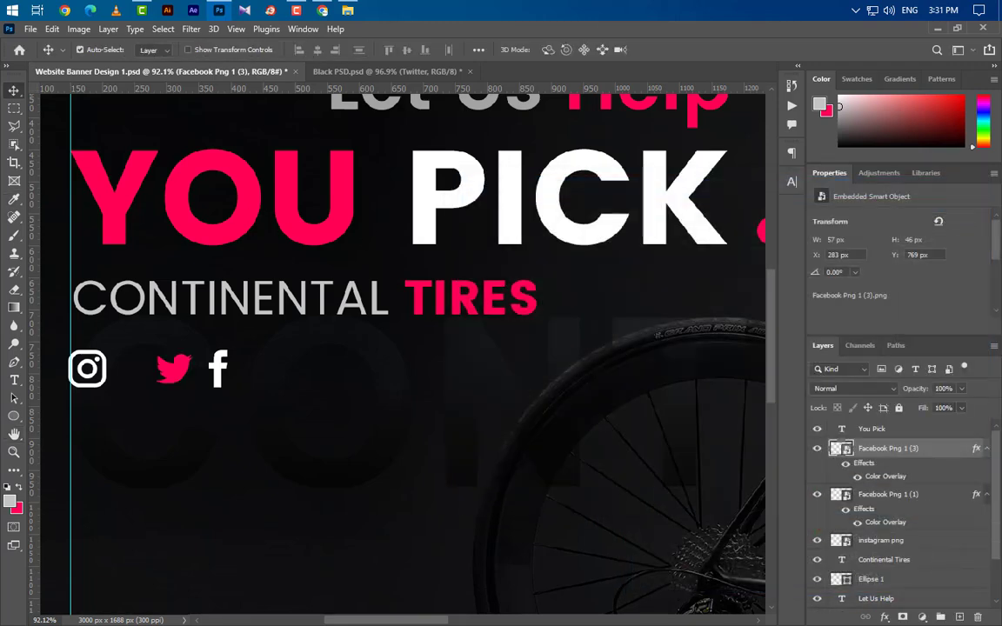
- Move the Facebook icon right to about X 415 px so the three social icons are spaced more evenly
{"action": "left_click_drag", "start_coordinate": [224, 385], "coordinate": [256, 386]}
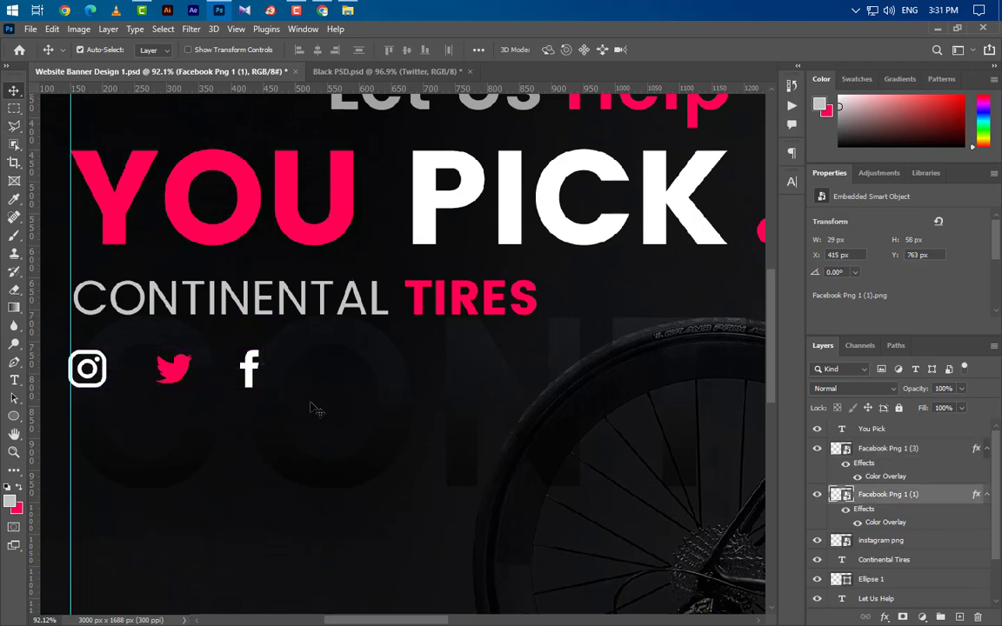
- Draw a rectangle about 312 x 89 px below the social icons, starting from the vertical guide above the lower horizontal guide
{"action": "scroll", "coordinate": [321, 273], "scroll_direction": "down", "scroll_amount": 2}
{"action": "scroll", "coordinate": [429, 376], "scroll_direction": "down", "scroll_amount": 1}
{"action": "scroll", "coordinate": [429, 376], "scroll_direction": "down", "scroll_amount": 5}
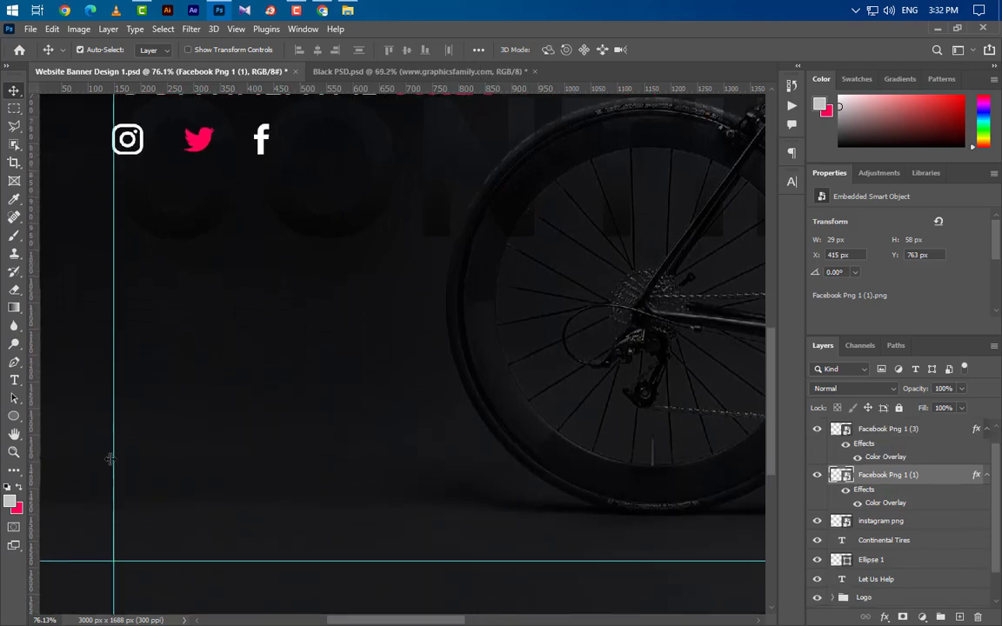
{"action": "left_click", "coordinate": [14, 416]}
{"action": "left_click", "coordinate": [77, 416]}
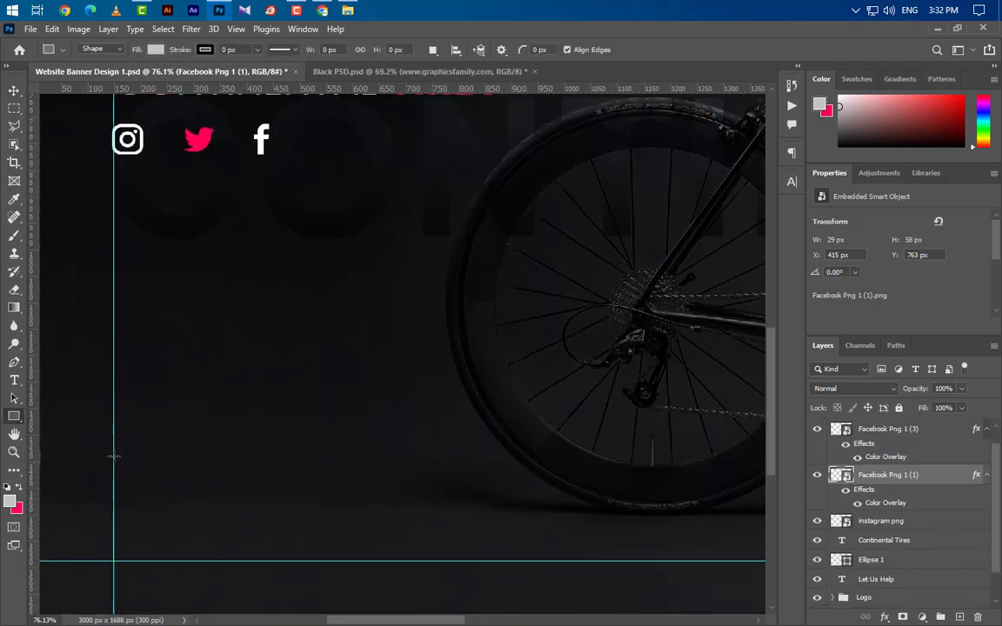
{"action": "left_click_drag", "start_coordinate": [114, 454], "coordinate": [279, 501]}
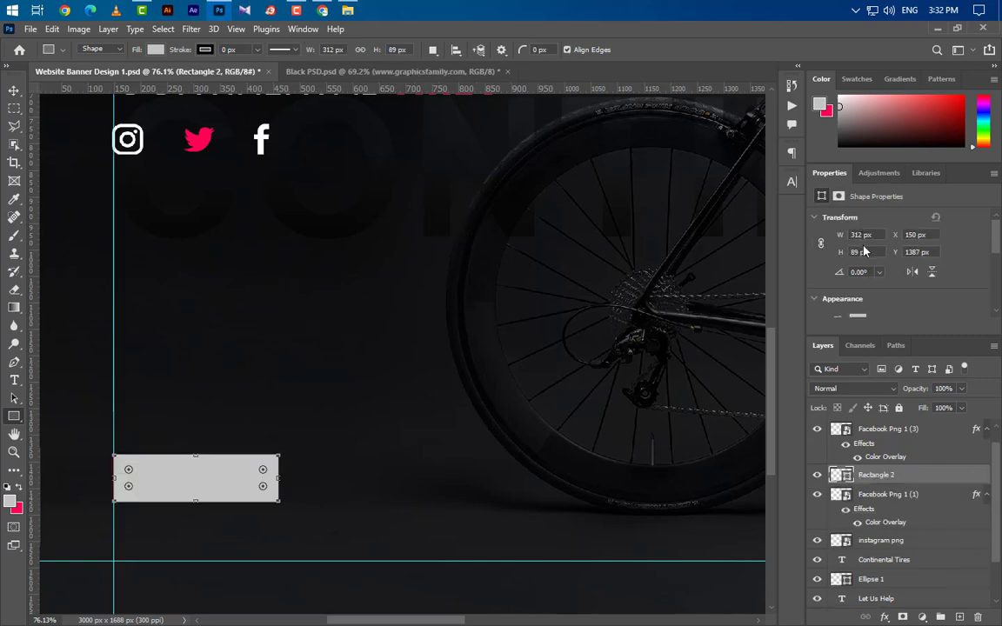
- Resize the rectangle to 345 x 105 px and round all its corners to 52.5 px
{"action": "type", "text": "3"}
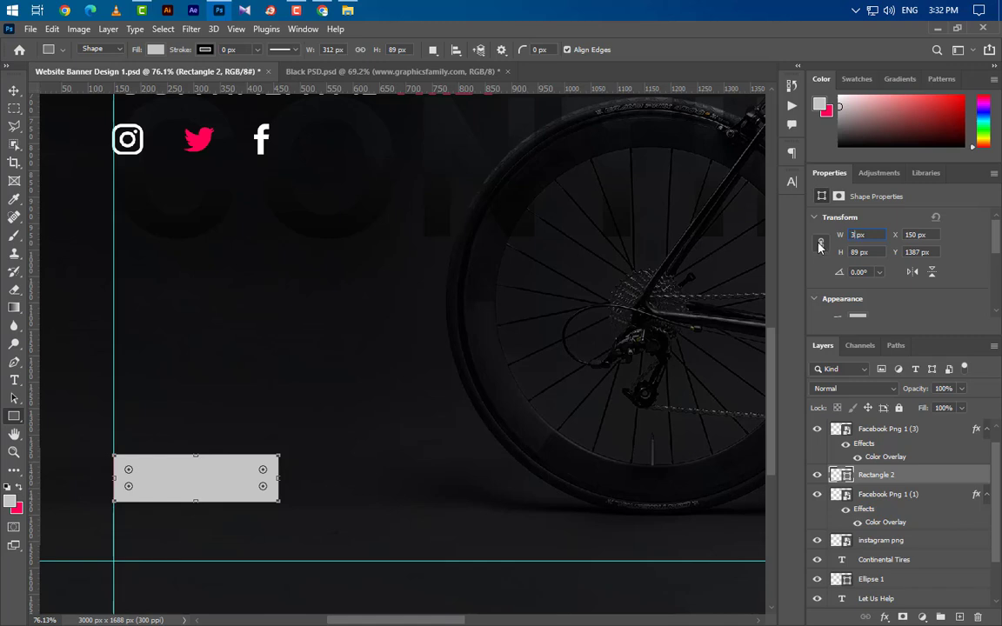
{"action": "type", "text": "45"}
{"action": "key", "text": "Tab"}
{"action": "type", "text": "105"}
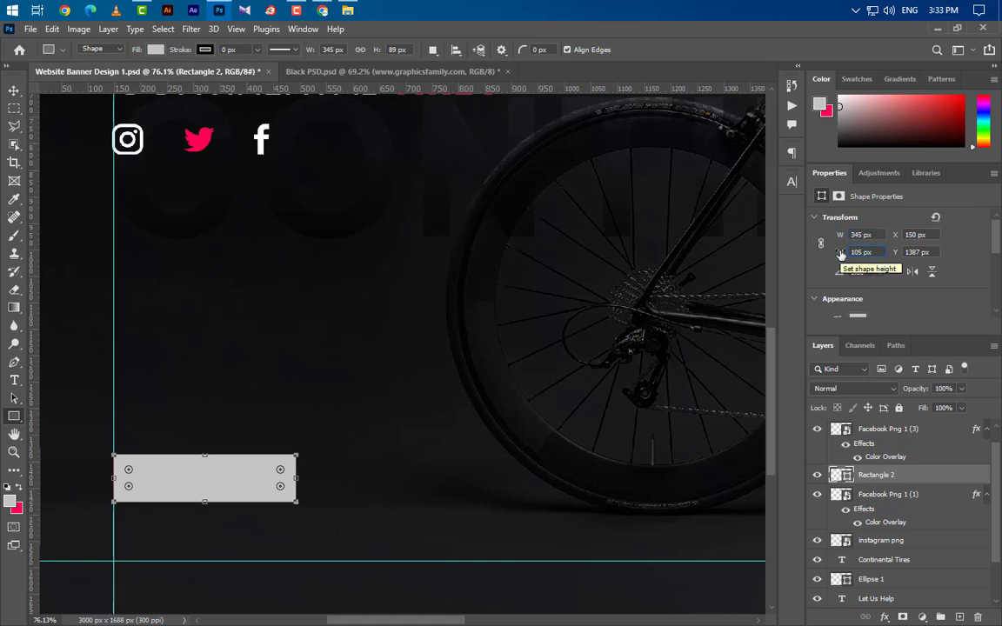
{"action": "key", "text": "Return"}
{"action": "scroll", "coordinate": [840, 256], "scroll_direction": "down", "scroll_amount": 5}
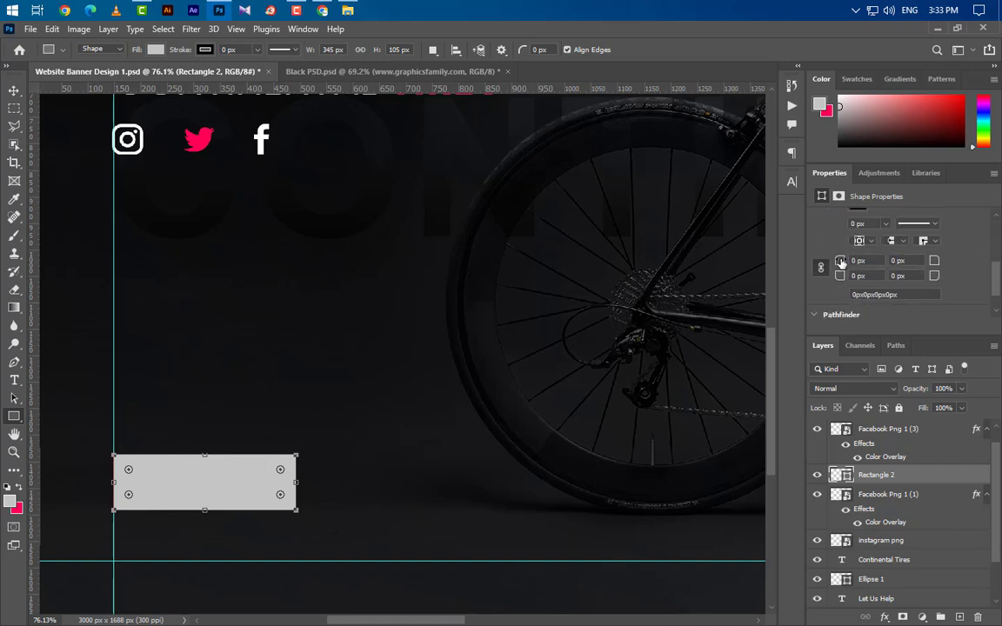
{"action": "left_click_drag", "start_coordinate": [845, 261], "coordinate": [998, 237]}
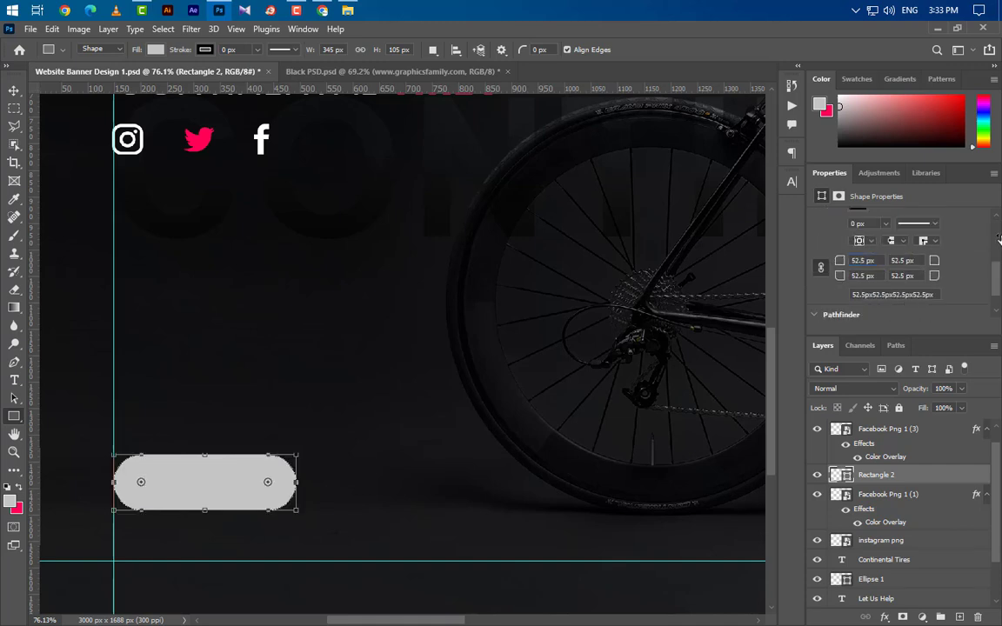
- Apply a reversed linear Gradient Overlay from ff0054 to 000000 at a 90° angle to the rounded rectangle
{"action": "double_click", "coordinate": [945, 477]}
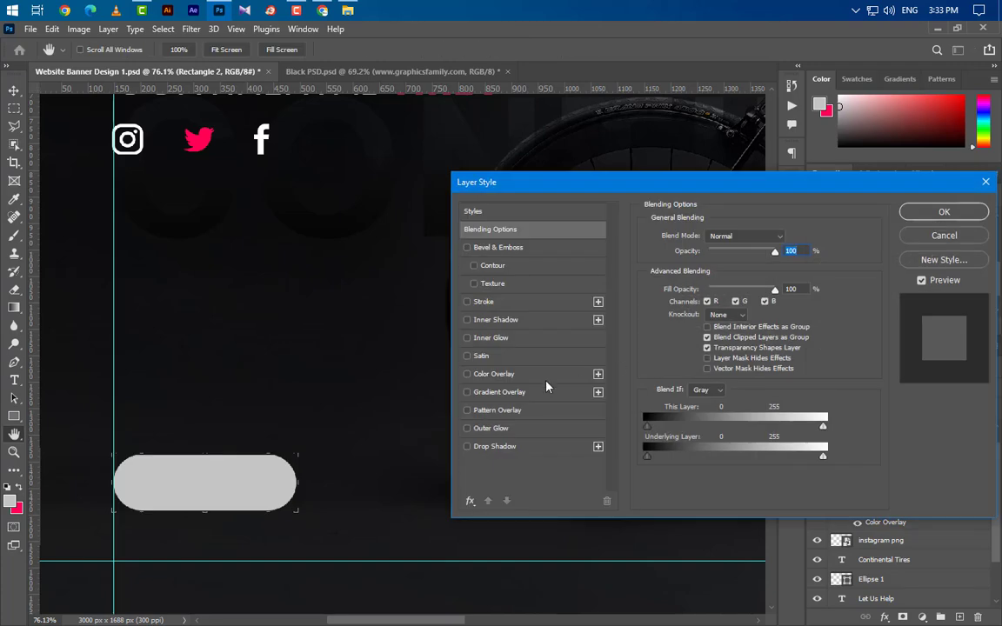
{"action": "left_click", "coordinate": [497, 392]}
{"action": "left_click", "coordinate": [741, 268]}
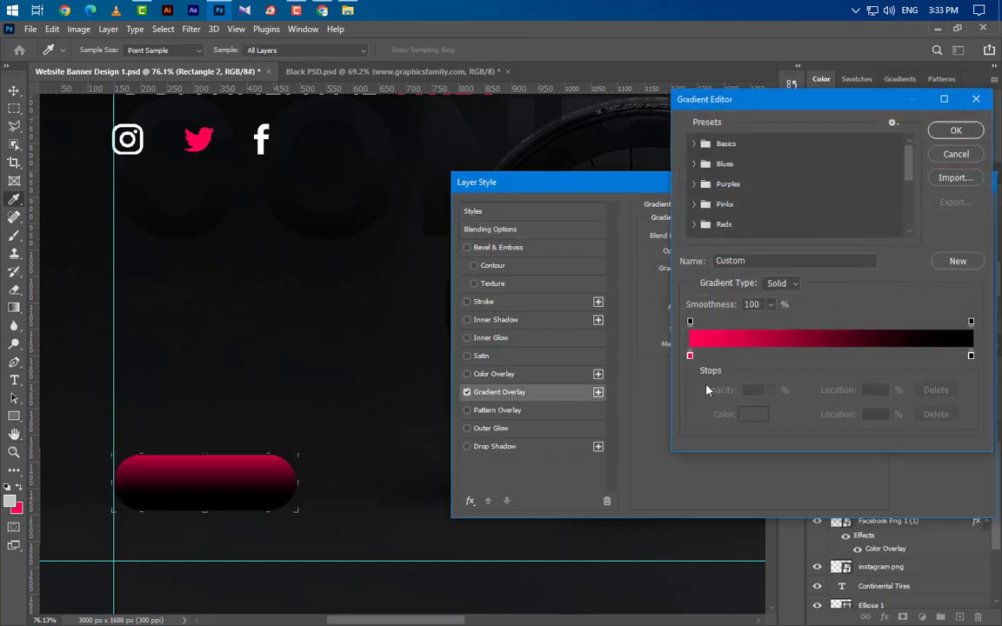
{"action": "double_click", "coordinate": [691, 356]}
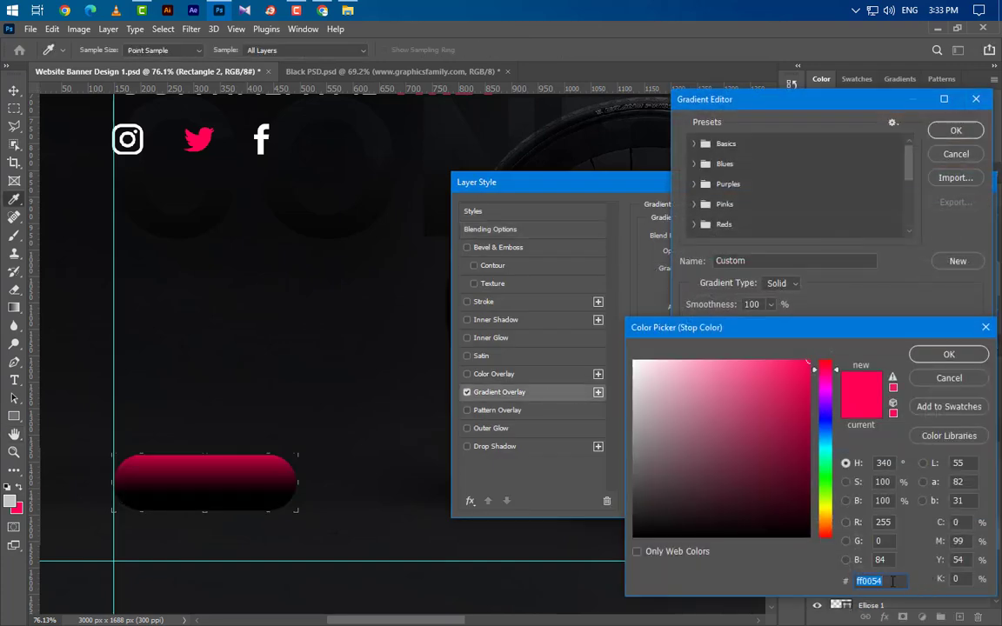
{"action": "left_click", "coordinate": [949, 355]}
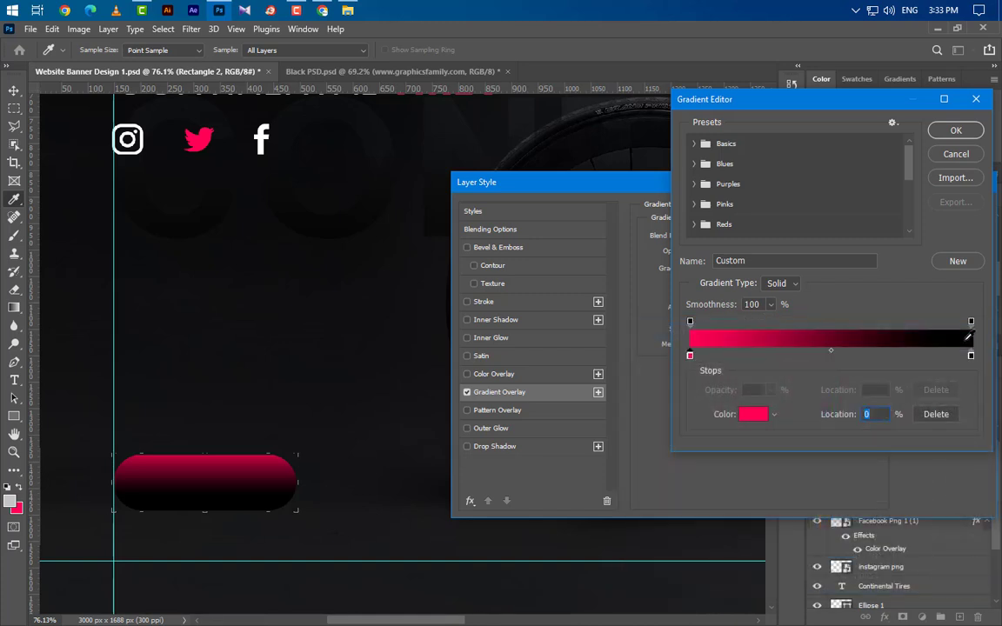
{"action": "double_click", "coordinate": [970, 356]}
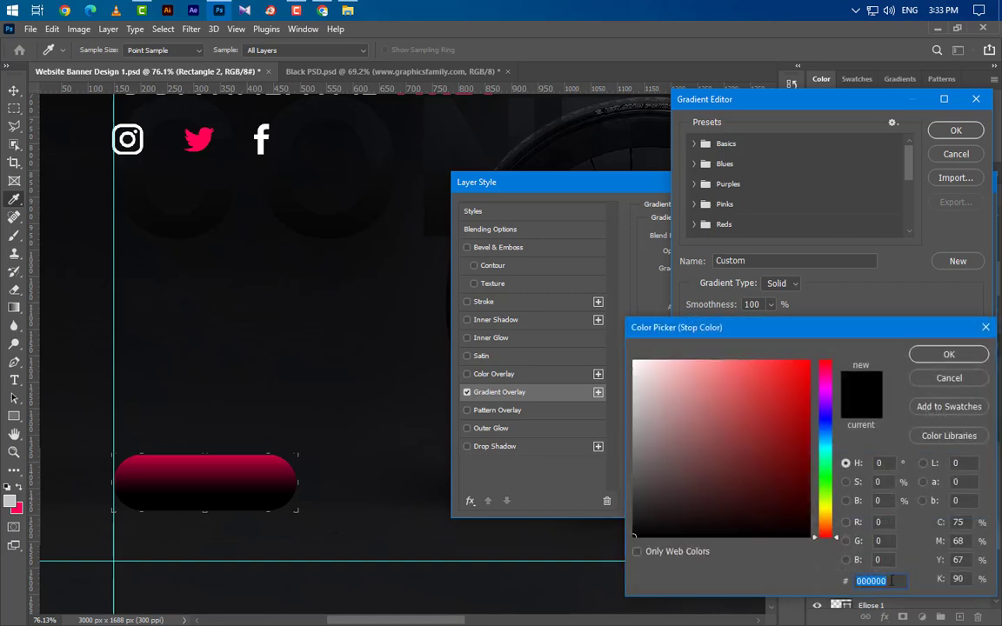
{"action": "left_click", "coordinate": [949, 353]}
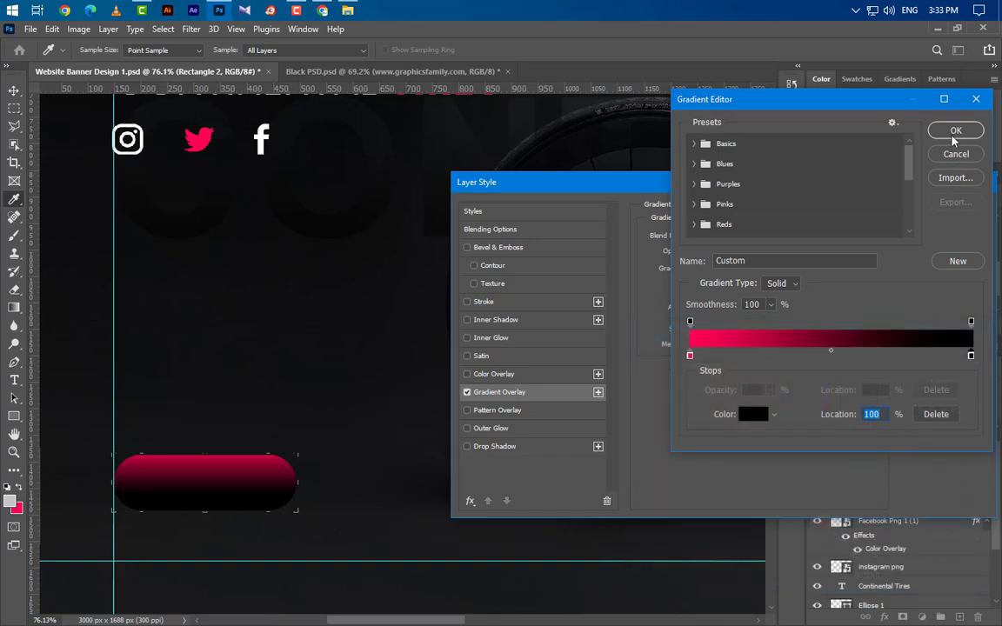
{"action": "left_click", "coordinate": [955, 131]}
{"action": "left_click", "coordinate": [733, 307]}
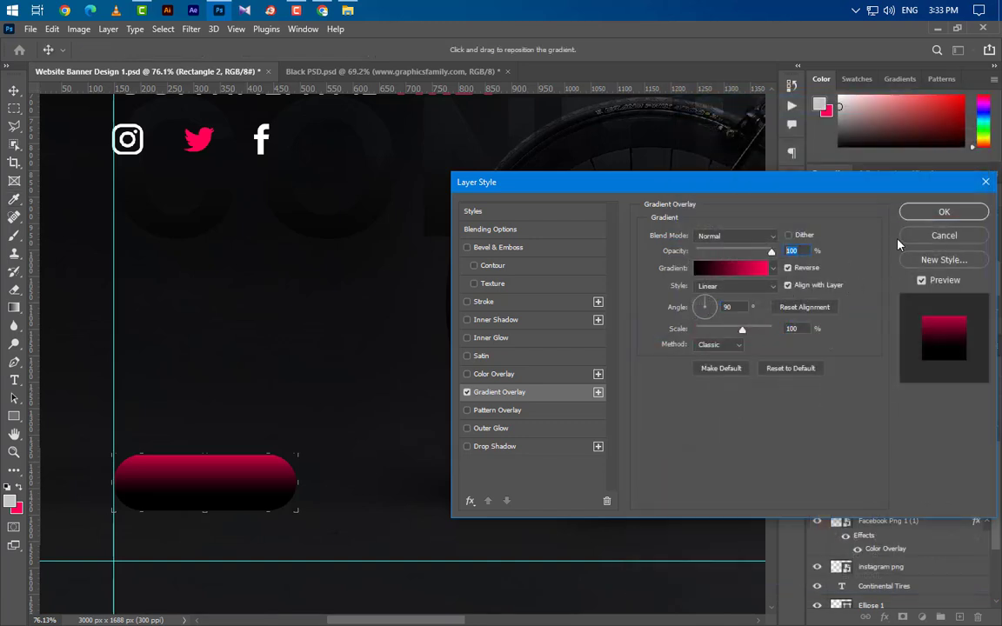
{"action": "left_click", "coordinate": [917, 211]}
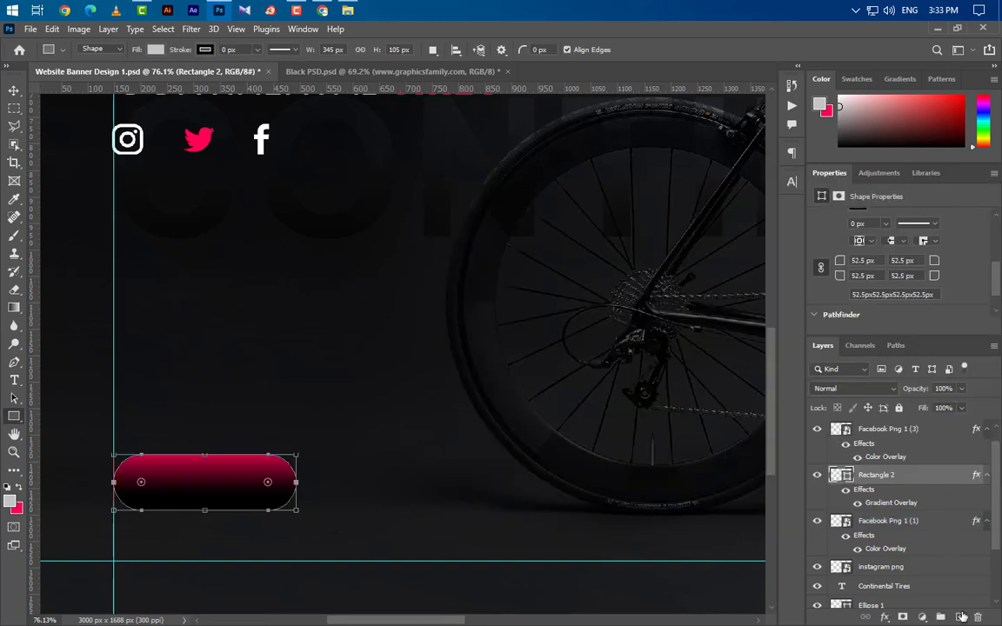
- Add the text "Learn More" on a new layer over the gradient button
{"action": "left_click", "coordinate": [961, 616]}
{"action": "left_click", "coordinate": [14, 380]}
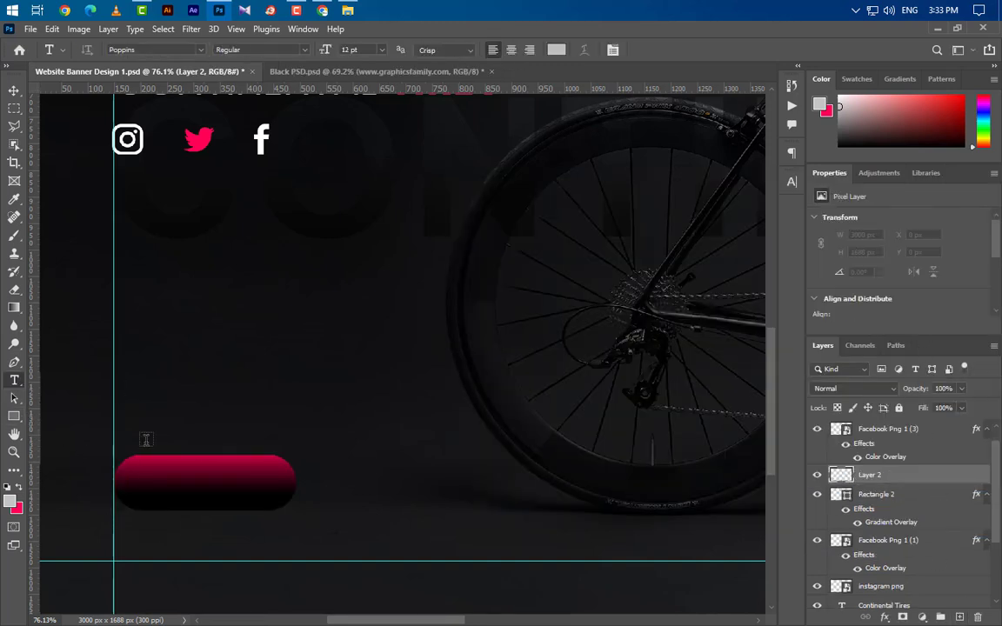
{"action": "left_click", "coordinate": [134, 490]}
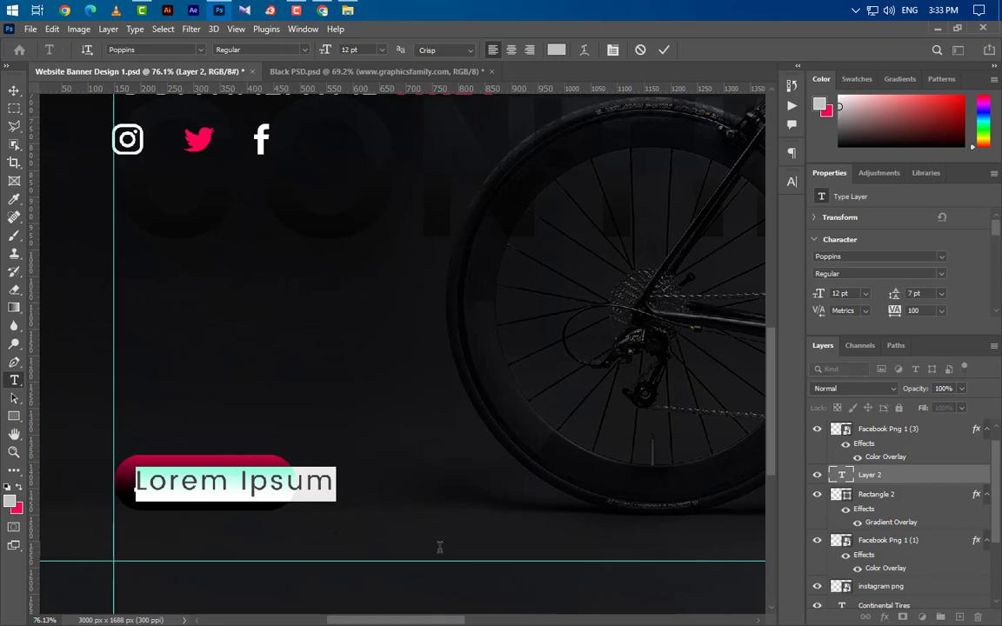
{"action": "type", "text": "Lear"}
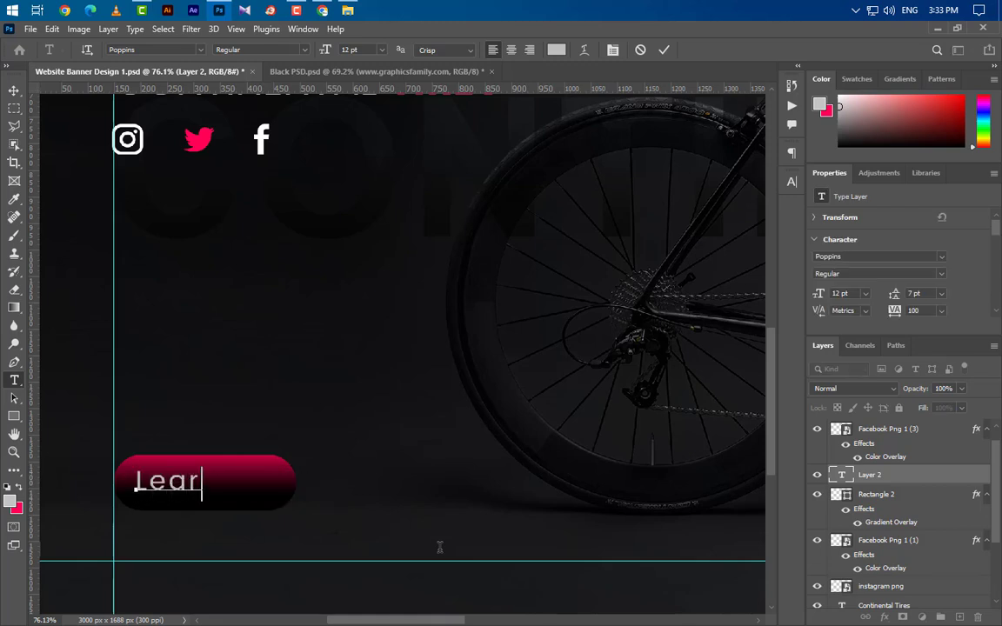
{"action": "type", "text": "n More"}
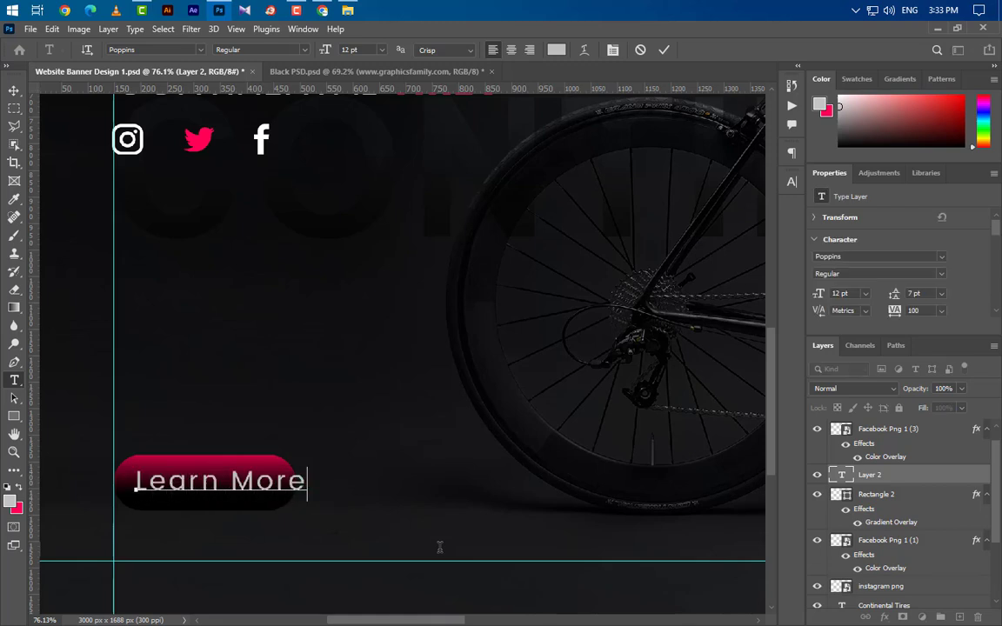
{"action": "left_click", "coordinate": [663, 51]}
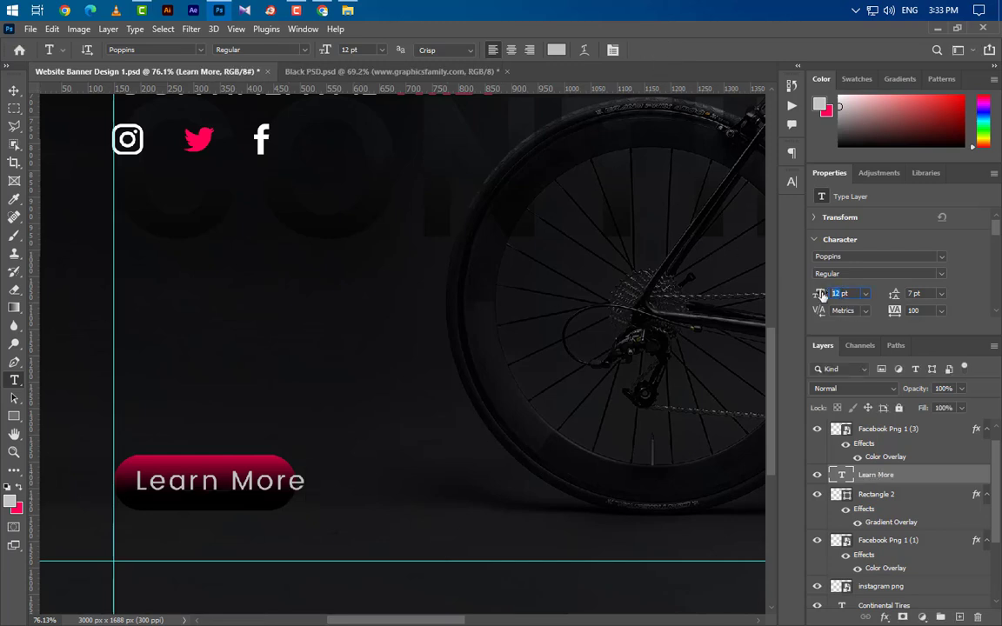
- Format the "Learn More" text as 10 pt Poppins SemiBold with tracking 0
{"action": "left_click", "coordinate": [919, 312]}
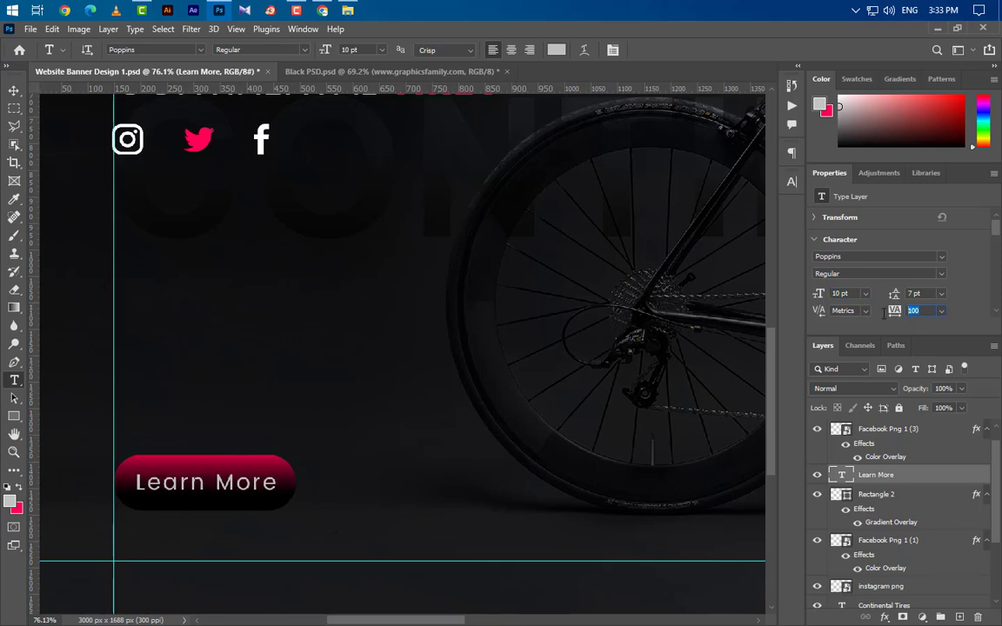
{"action": "type", "text": "0"}
{"action": "key", "text": "Return"}
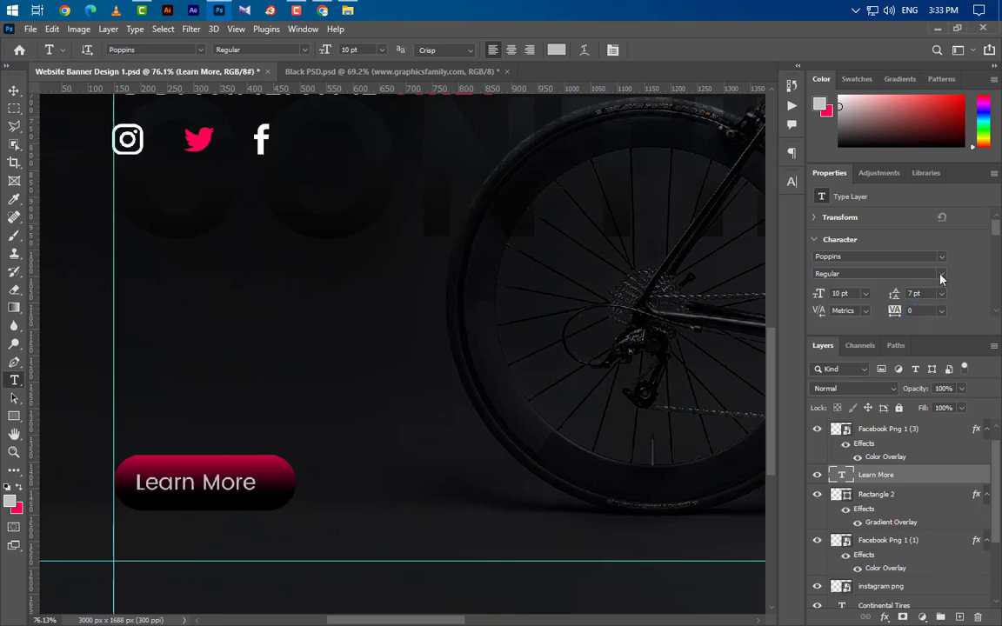
{"action": "left_click", "coordinate": [848, 273]}
{"action": "left_click", "coordinate": [862, 324]}
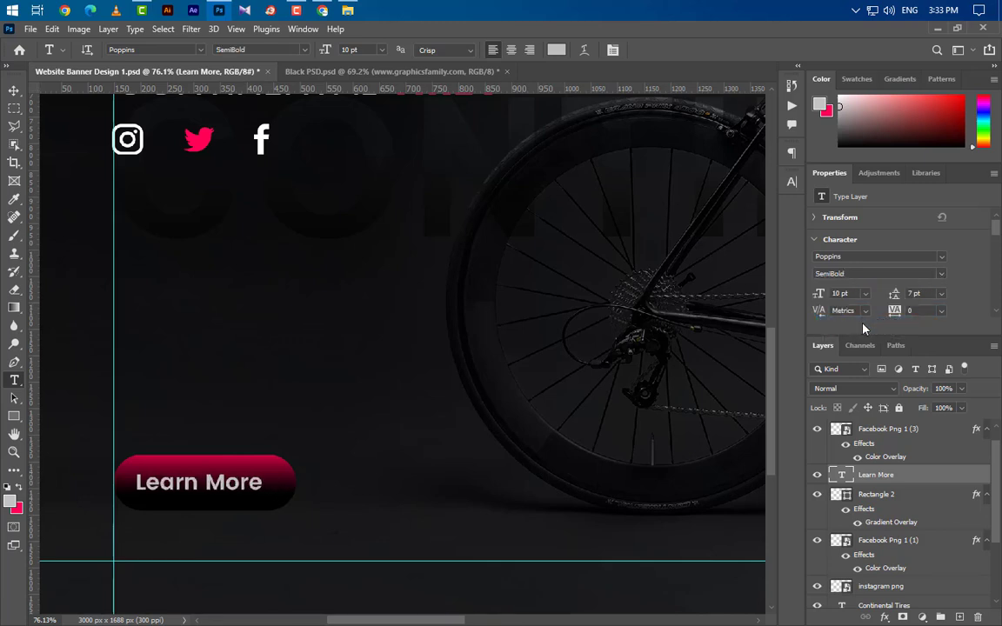
- Center the "Learn More" text horizontally and vertically within the gradient button, and clear the selection
{"action": "left_click", "coordinate": [841, 494], "text": "ctrl"}
{"action": "left_click", "coordinate": [14, 90]}
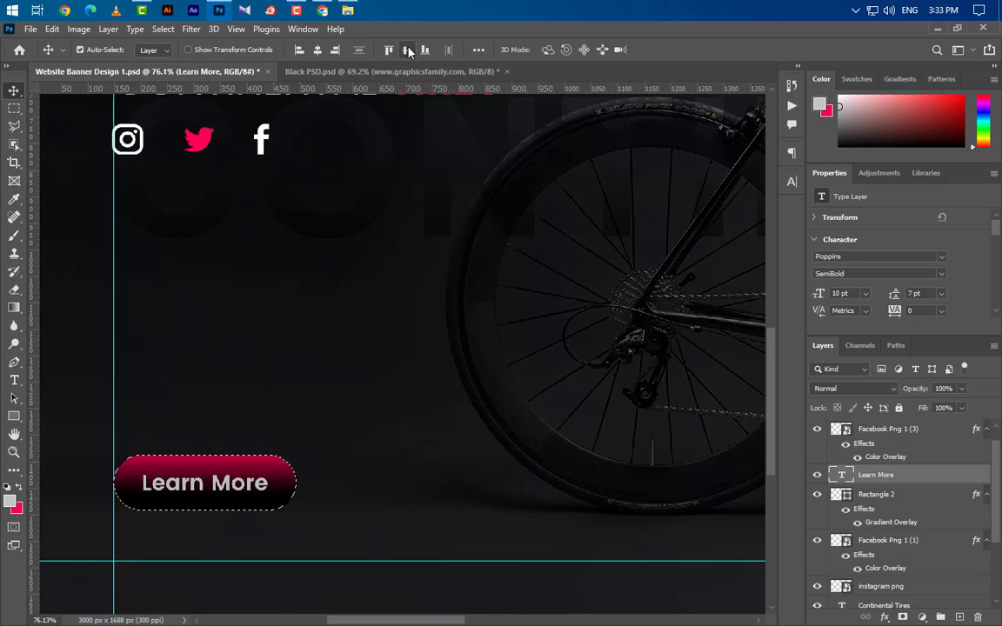
{"action": "key", "text": "ctrl+d"}
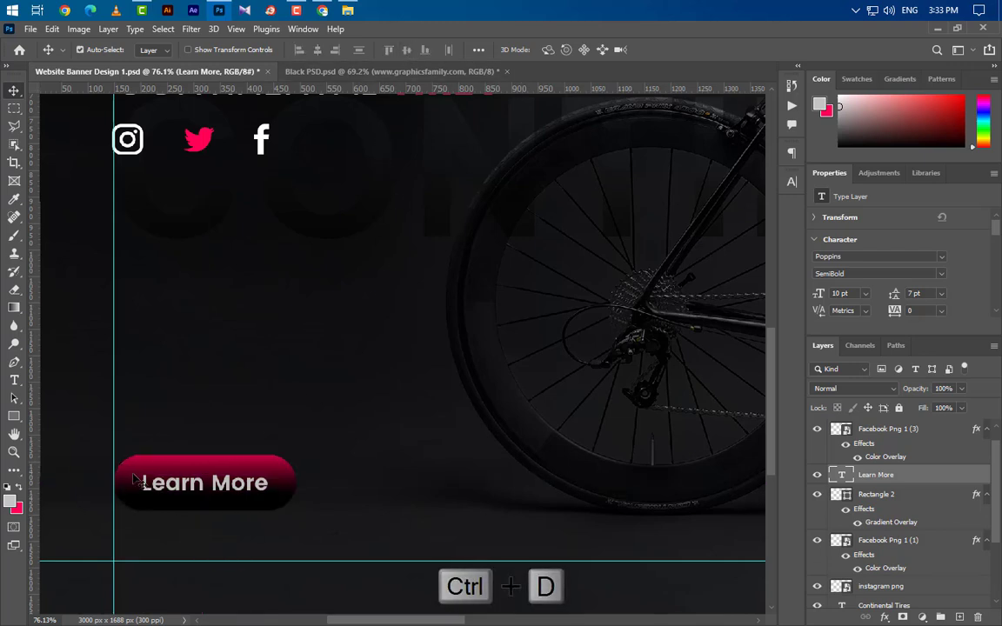
{"action": "left_click", "coordinate": [13, 380]}
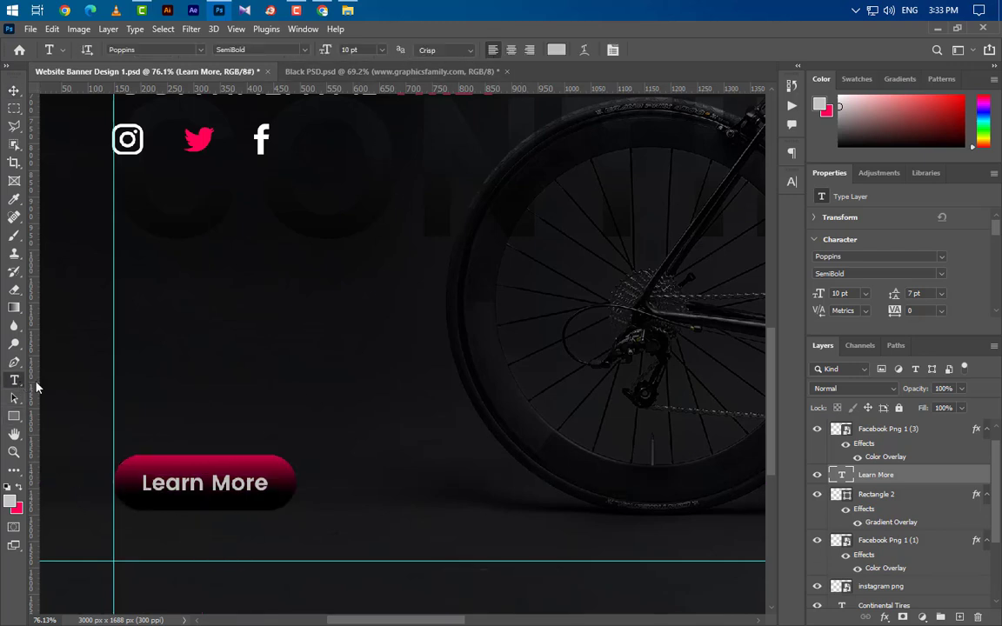
{"action": "left_click", "coordinate": [144, 553]}
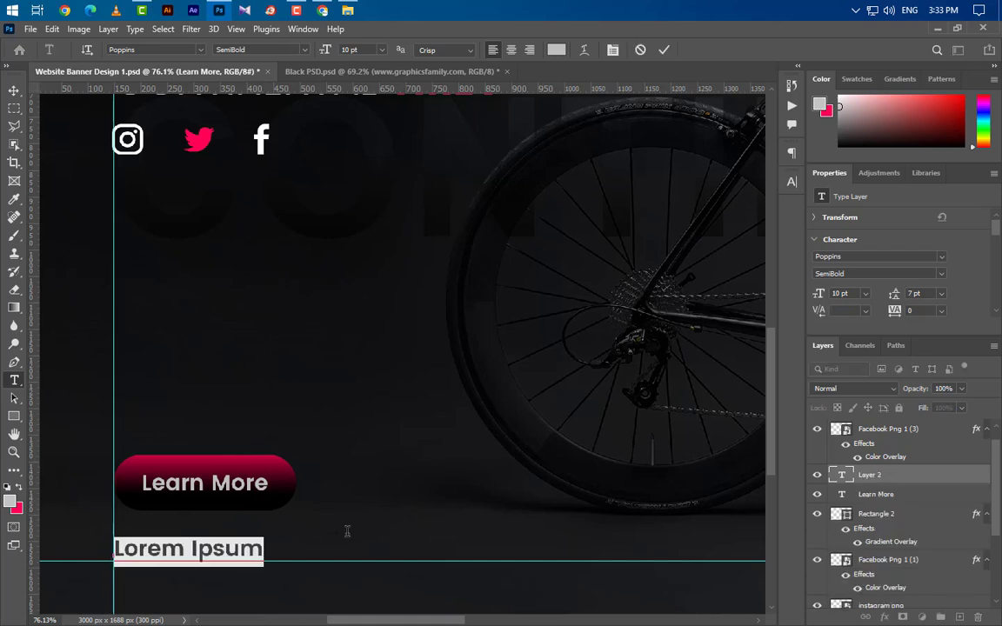
{"action": "type", "text": "www."}
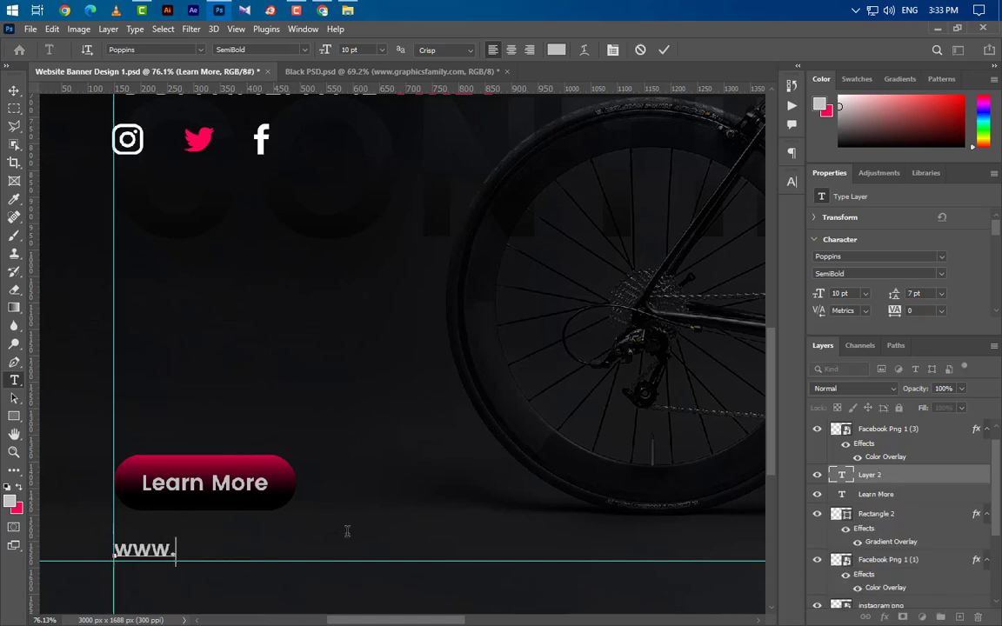
{"action": "type", "text": "graph"}
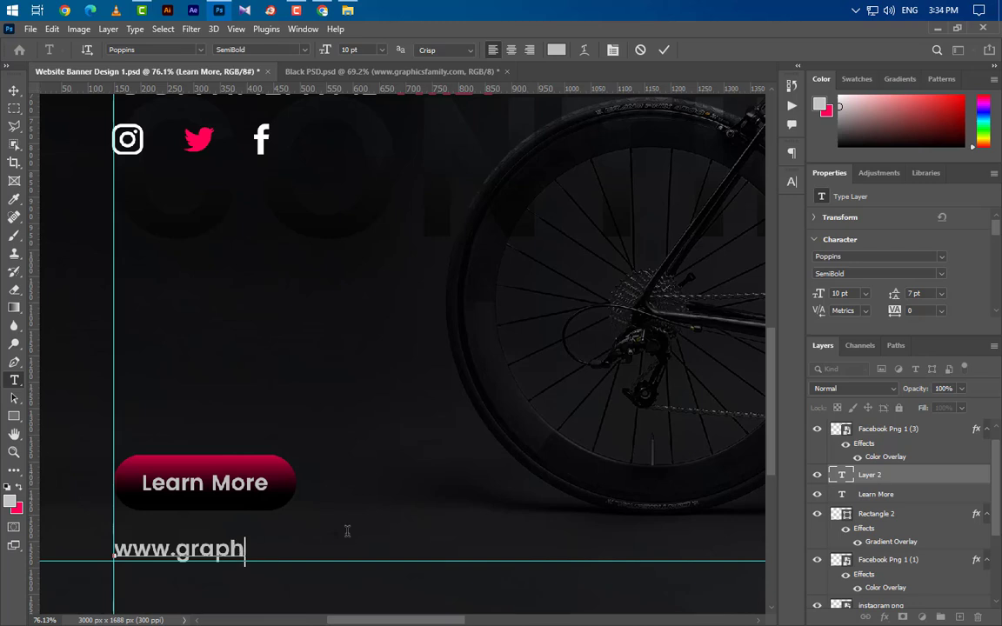
{"action": "type", "text": "icsfa"}
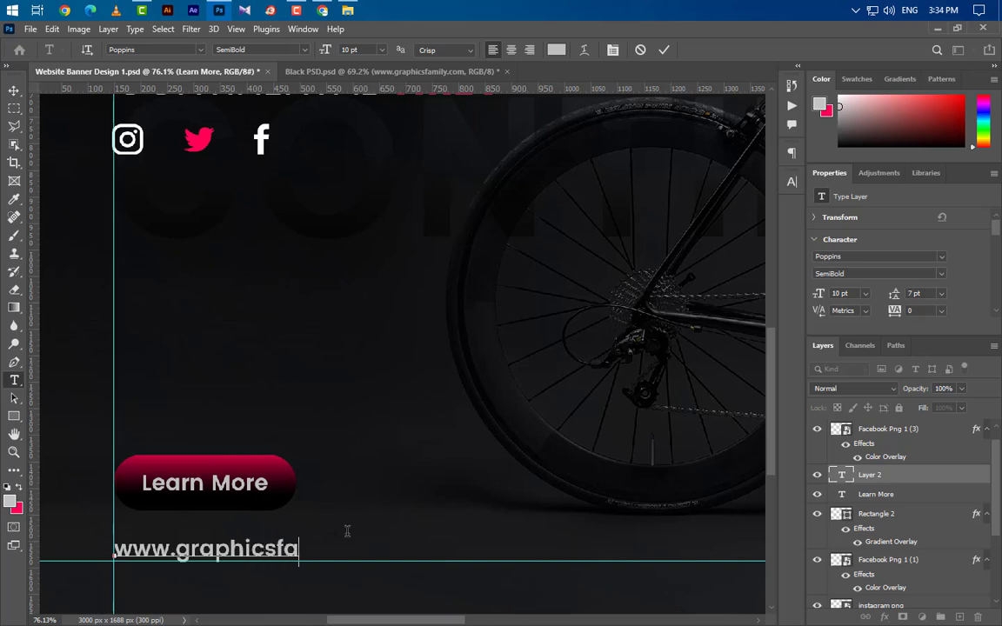
{"action": "type", "text": "mily."}
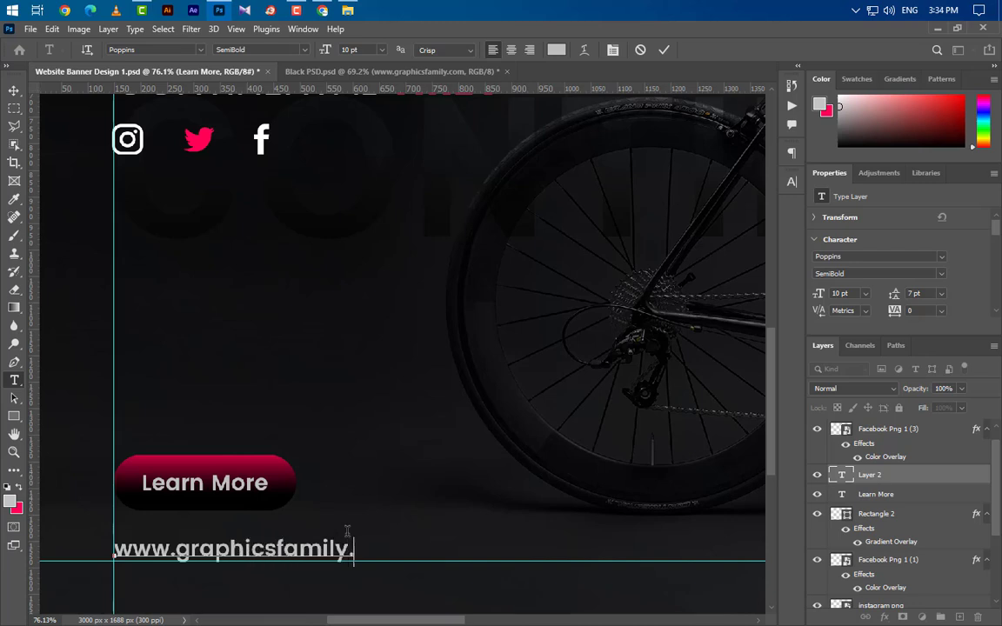
{"action": "type", "text": "com"}
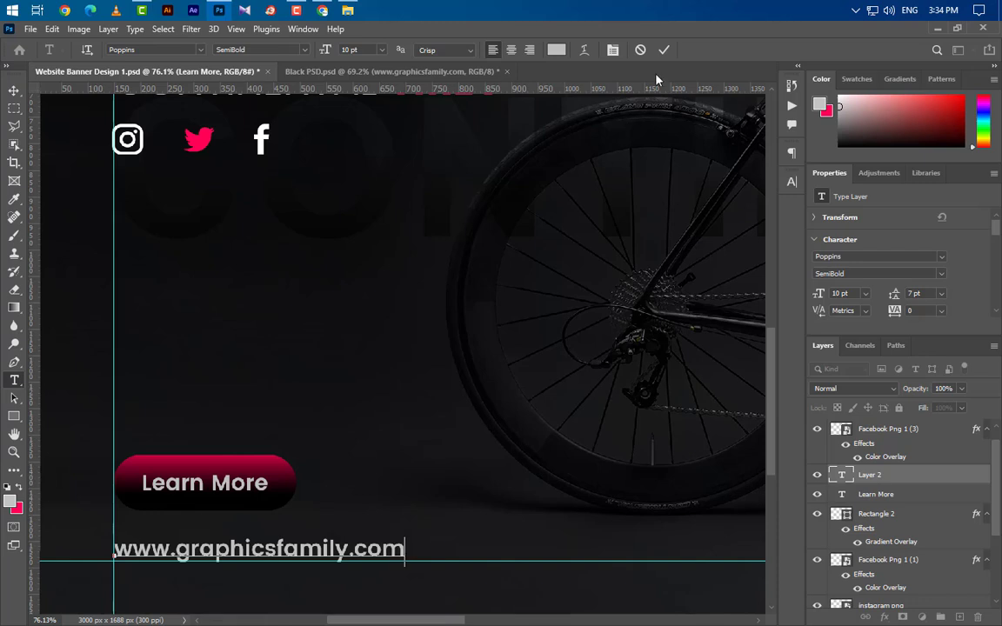
{"action": "left_click", "coordinate": [664, 50]}
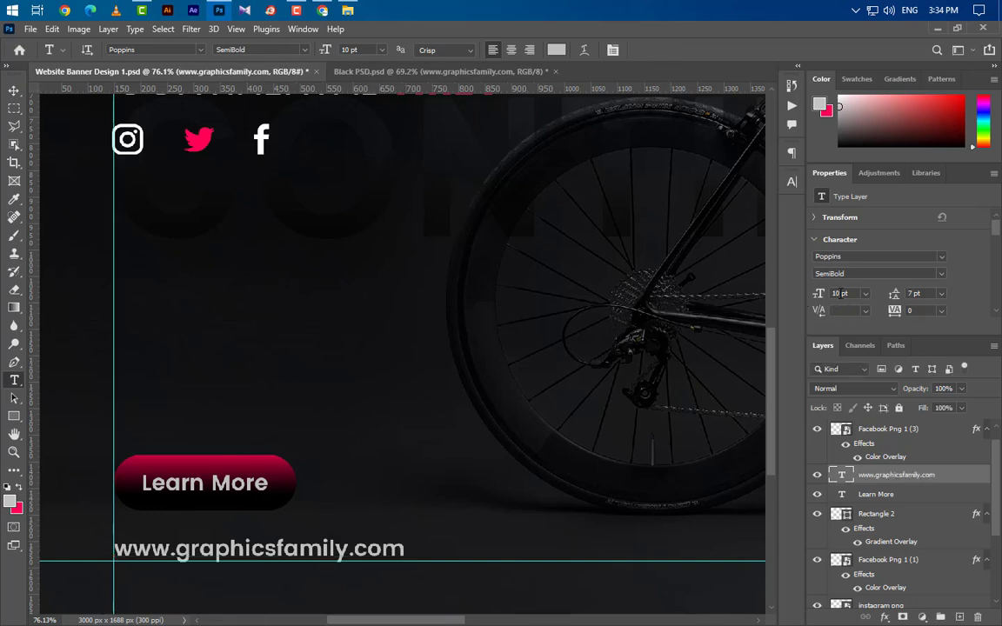
- Format the website address text as 12 pt Poppins Regular with tracking 100
{"action": "type", "text": "1"}
{"action": "key", "text": "Return"}
{"action": "left_click", "coordinate": [878, 273]}
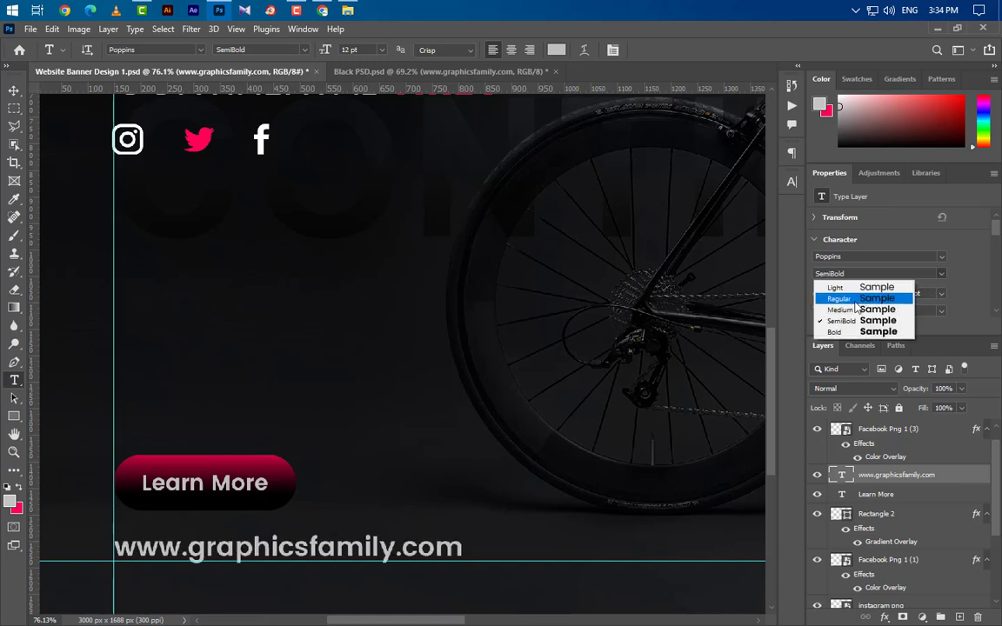
{"action": "left_click", "coordinate": [855, 301]}
{"action": "left_click", "coordinate": [894, 312]}
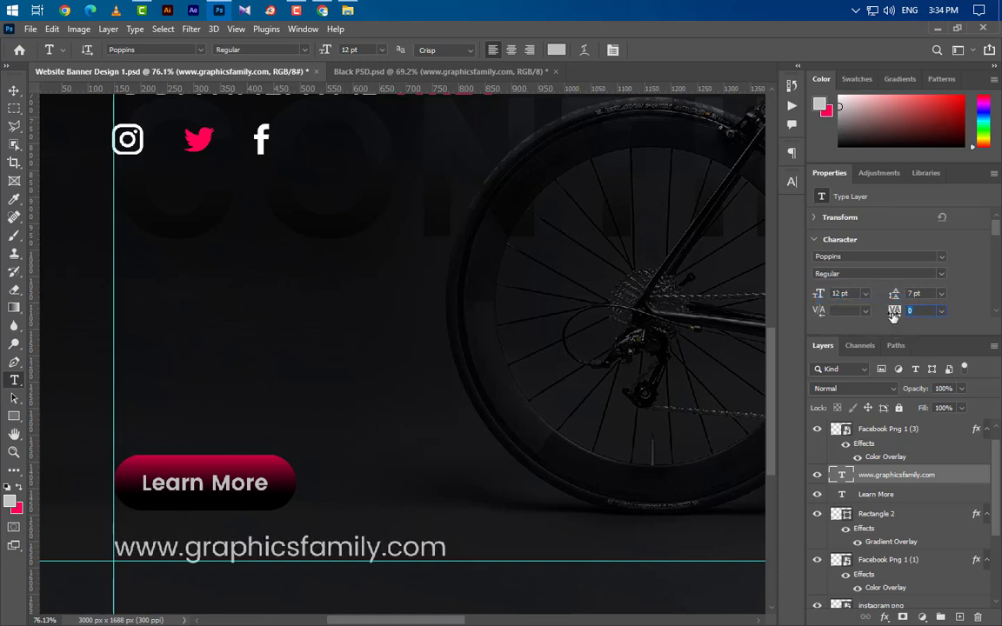
{"action": "type", "text": "100"}
{"action": "key", "text": "Return"}
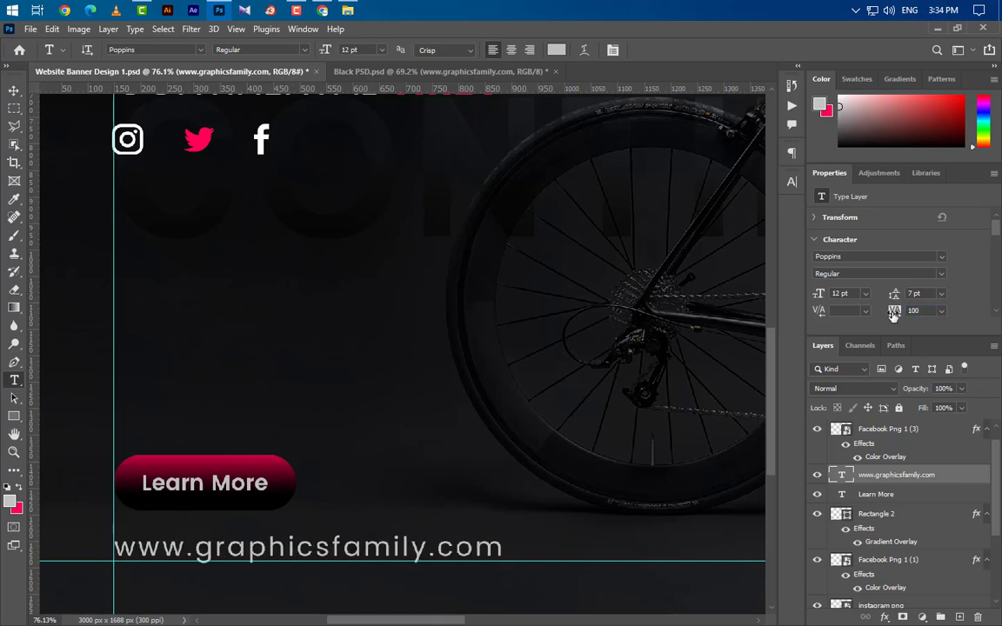
{"action": "left_click", "coordinate": [12, 92]}
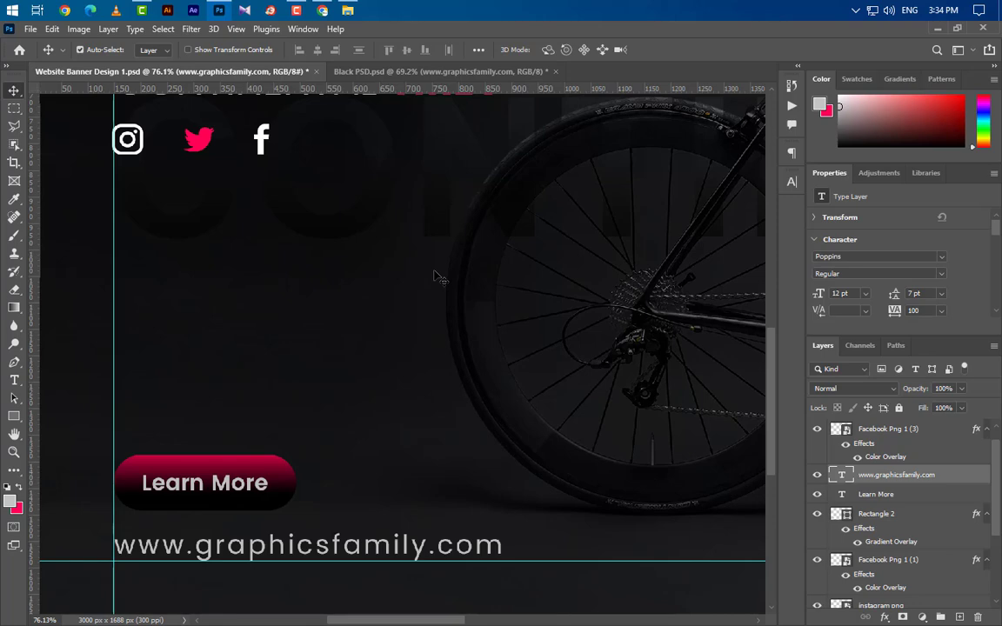
- Draw a thin rectangle 64 px wide and 4 px high just under the upper guide, ending near the right vertical guide
{"action": "scroll", "coordinate": [212, 373], "scroll_direction": "down", "scroll_amount": 5}
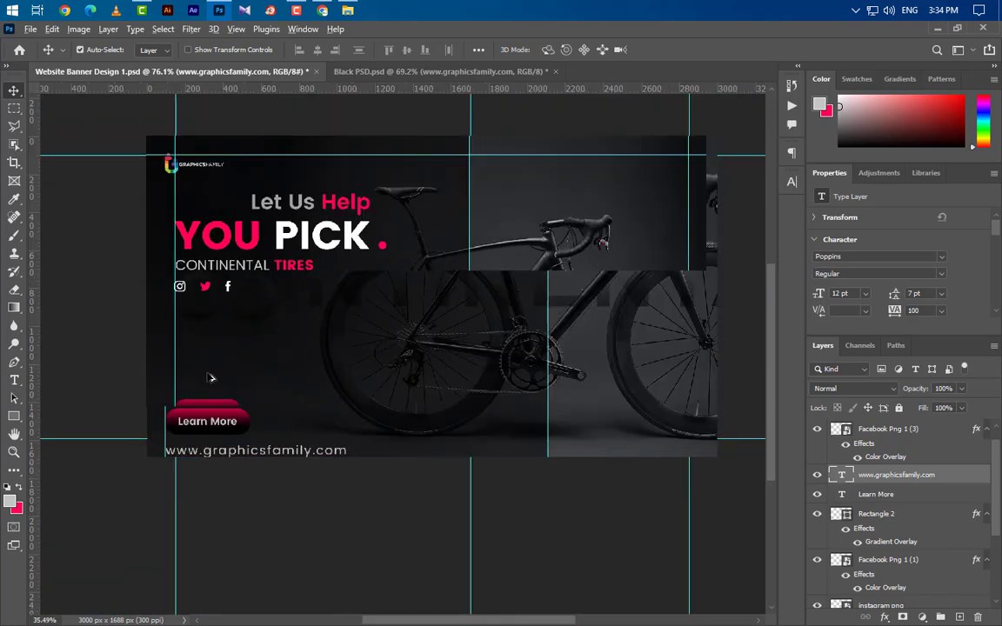
{"action": "scroll", "coordinate": [317, 344], "scroll_direction": "up", "scroll_amount": 3}
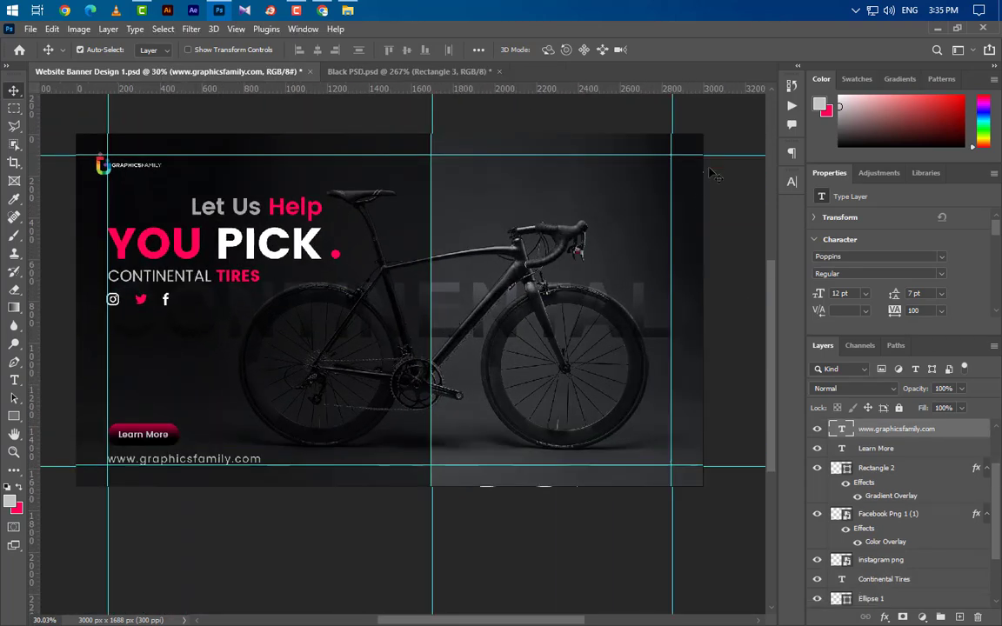
{"action": "scroll", "coordinate": [701, 153], "scroll_direction": "up", "scroll_amount": 3}
{"action": "scroll", "coordinate": [701, 153], "scroll_direction": "up", "scroll_amount": 8}
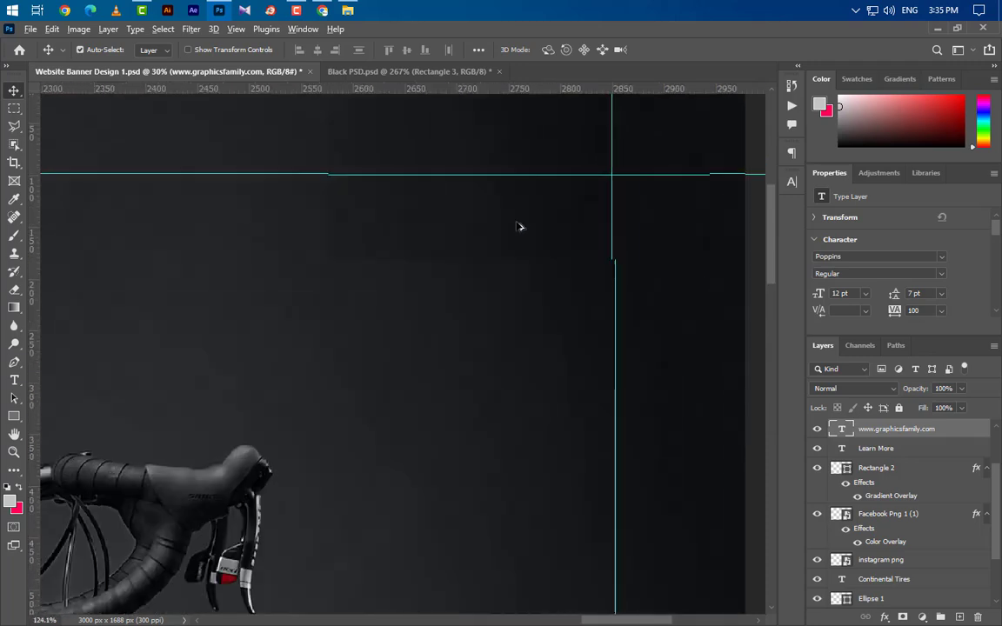
{"action": "scroll", "coordinate": [507, 305], "scroll_direction": "up", "scroll_amount": 2}
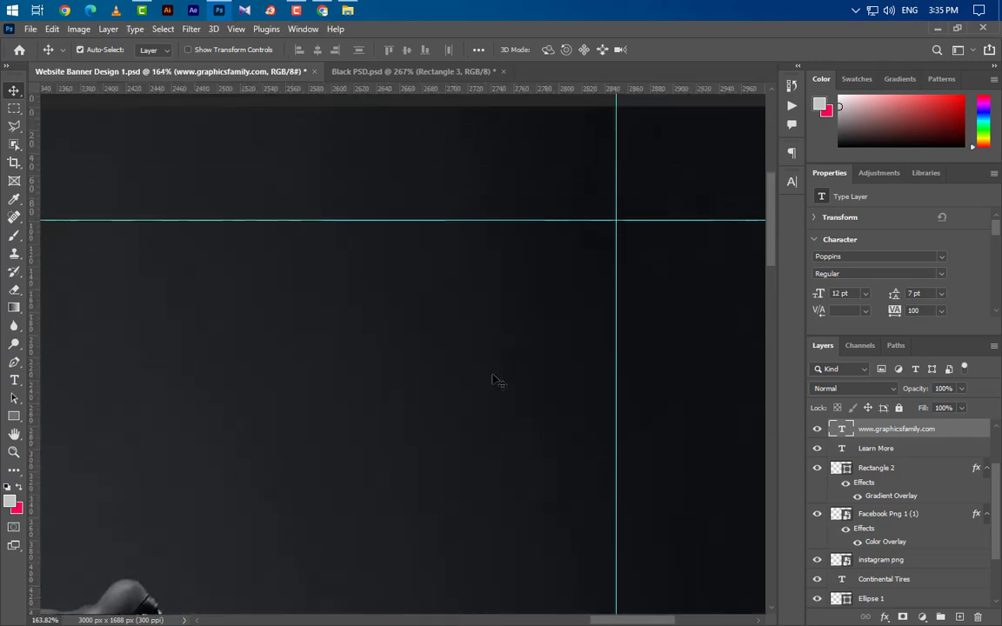
{"action": "left_click", "coordinate": [14, 416]}
{"action": "left_click_drag", "start_coordinate": [541, 221], "coordinate": [616, 228]}
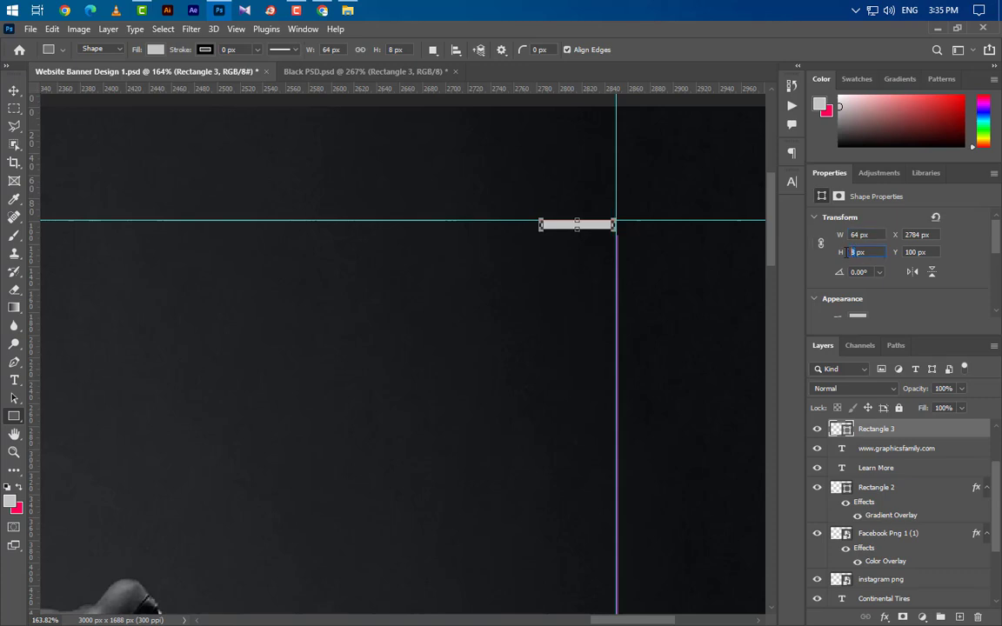
{"action": "key", "text": "Return"}
- Fill the thin bar with color ff0054 and nudge it 2 px right to meet the vertical guide
{"action": "left_click", "coordinate": [14, 90]}
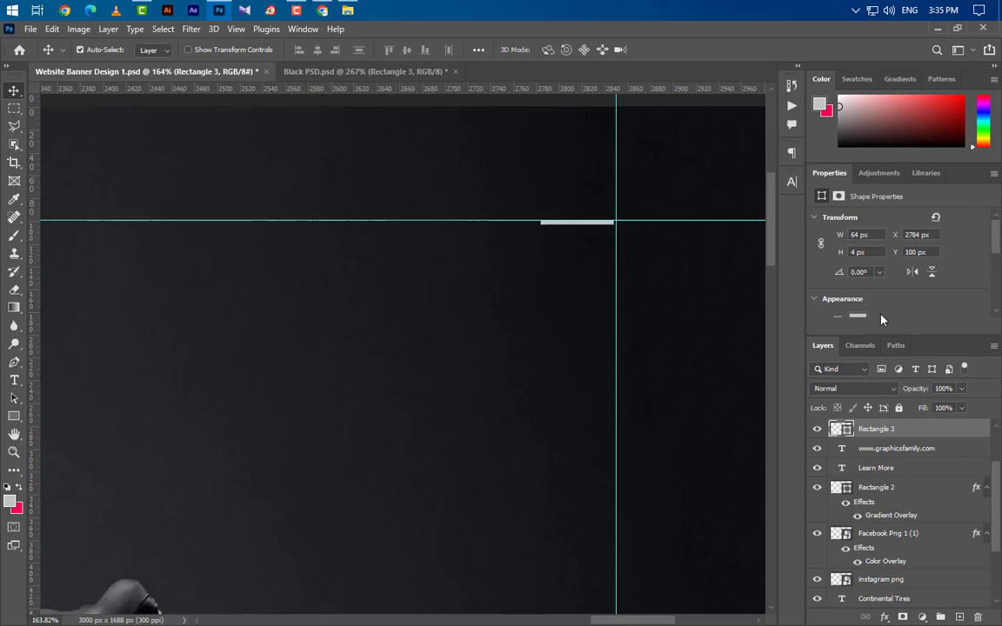
{"action": "double_click", "coordinate": [848, 432]}
{"action": "type", "text": "ff0054"}
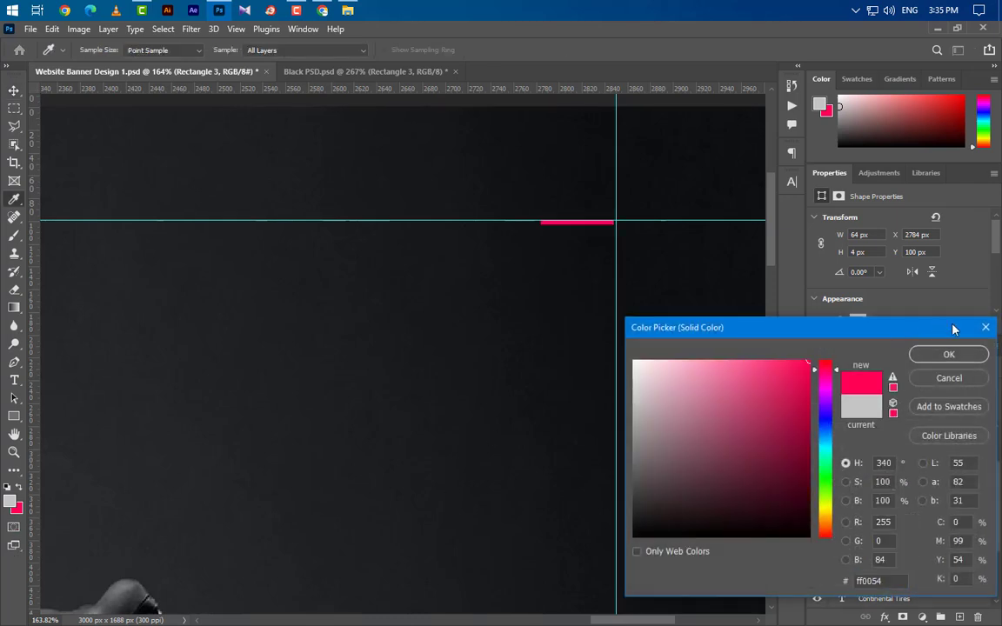
{"action": "left_click", "coordinate": [948, 355]}
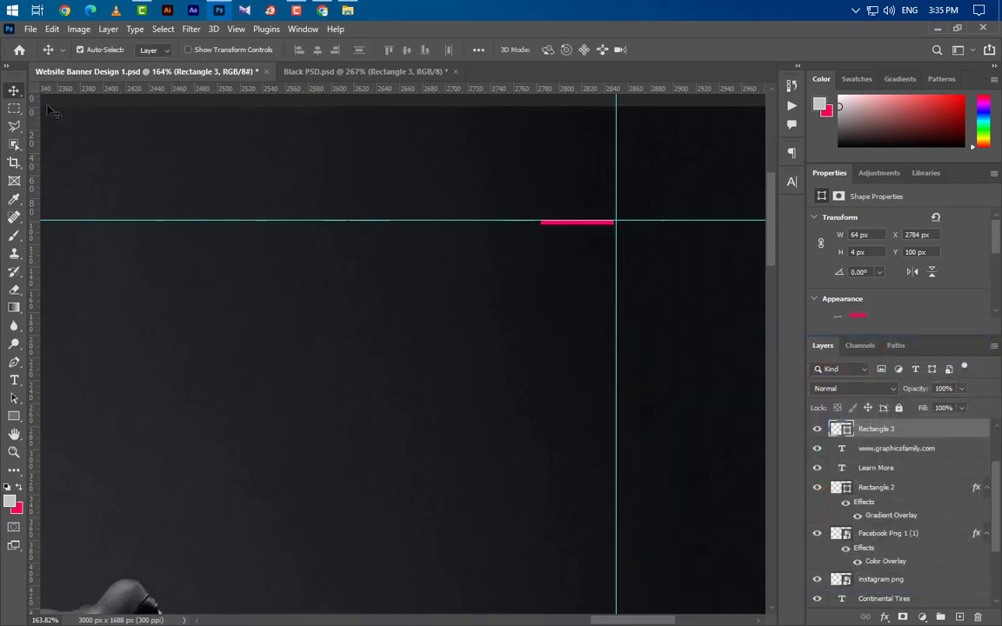
{"action": "key", "text": "Right"}
{"action": "key", "text": "Right"}
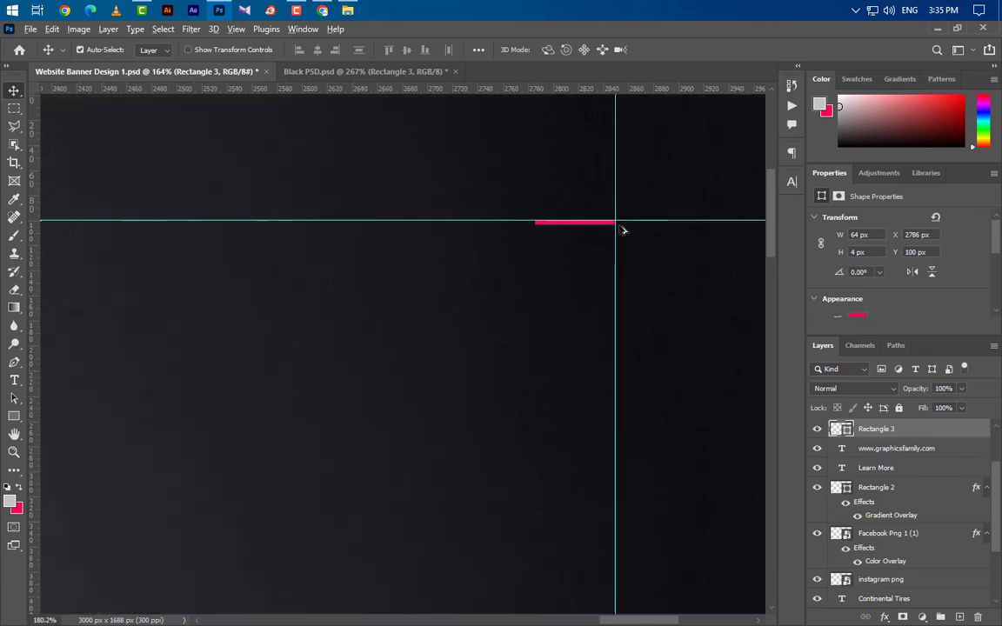
- Duplicate the pink bar downward three times at 16 px intervals to form a four-line menu icon
{"action": "scroll", "coordinate": [622, 227], "scroll_direction": "up", "scroll_amount": 3}
{"action": "left_click_drag", "start_coordinate": [550, 287], "coordinate": [548, 385]}
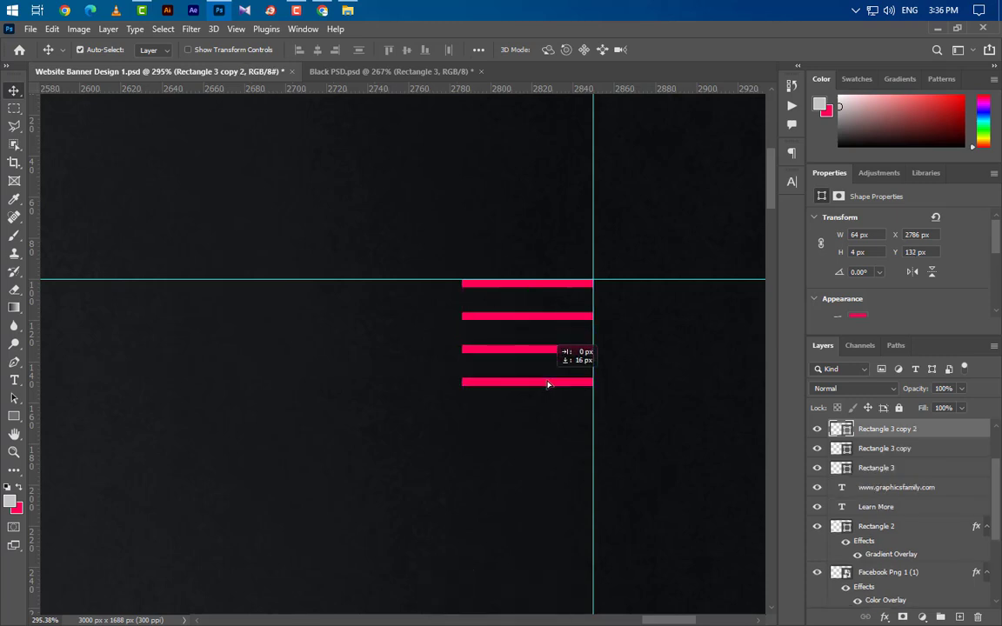
{"action": "scroll", "coordinate": [563, 373], "scroll_direction": "down", "scroll_amount": 4}
{"action": "scroll", "coordinate": [564, 372], "scroll_direction": "down", "scroll_amount": 2}
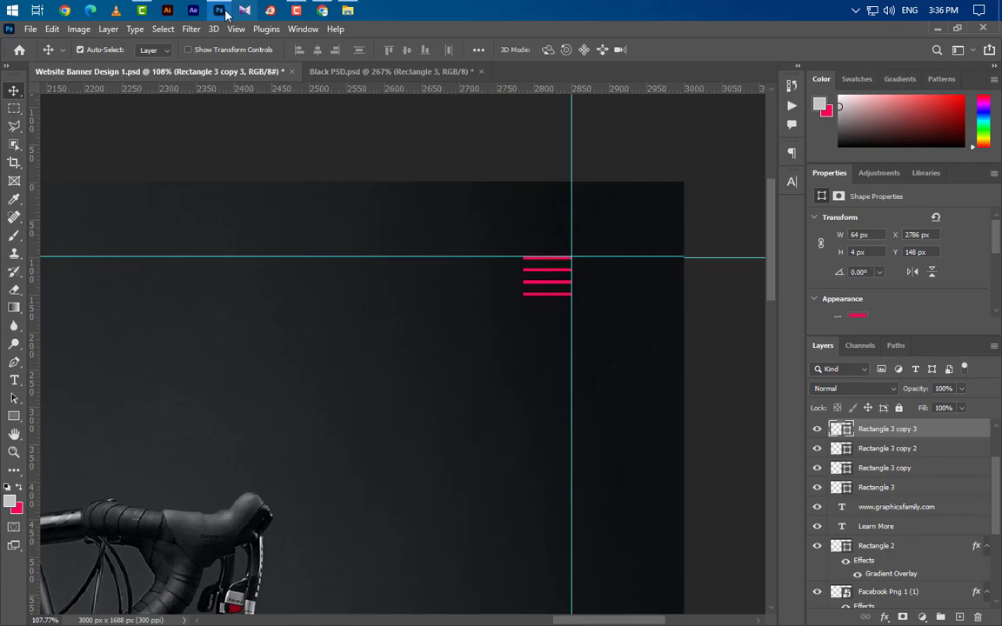
- Place the search-512.png icon from the file folder and scale it to about 65 x 65 px below the menu icon
{"action": "left_click", "coordinate": [348, 11]}
{"action": "left_click_drag", "start_coordinate": [242, 315], "coordinate": [539, 472]}
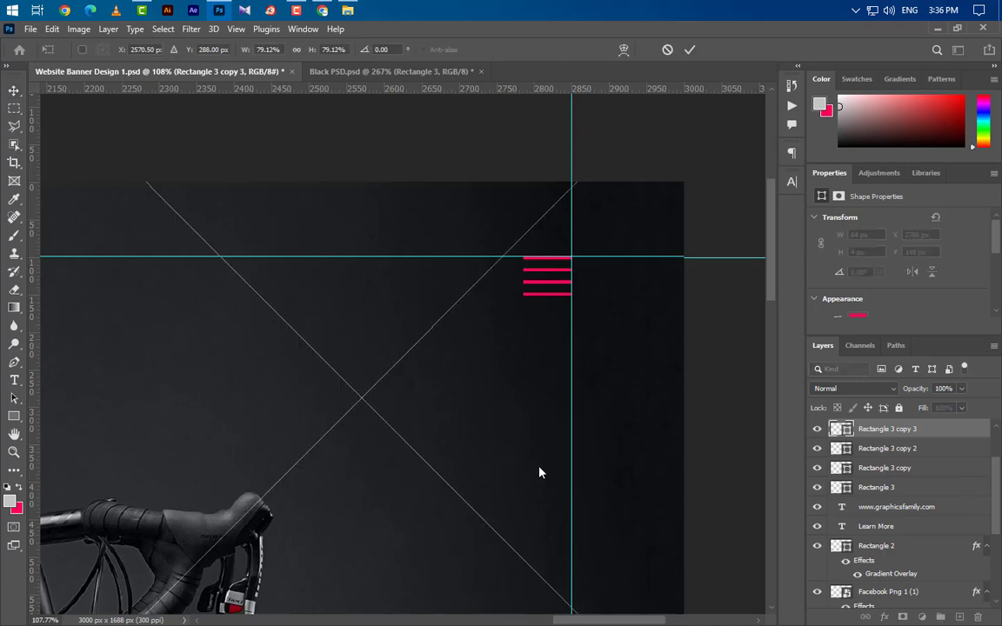
{"action": "scroll", "coordinate": [521, 447], "scroll_direction": "down", "scroll_amount": 3}
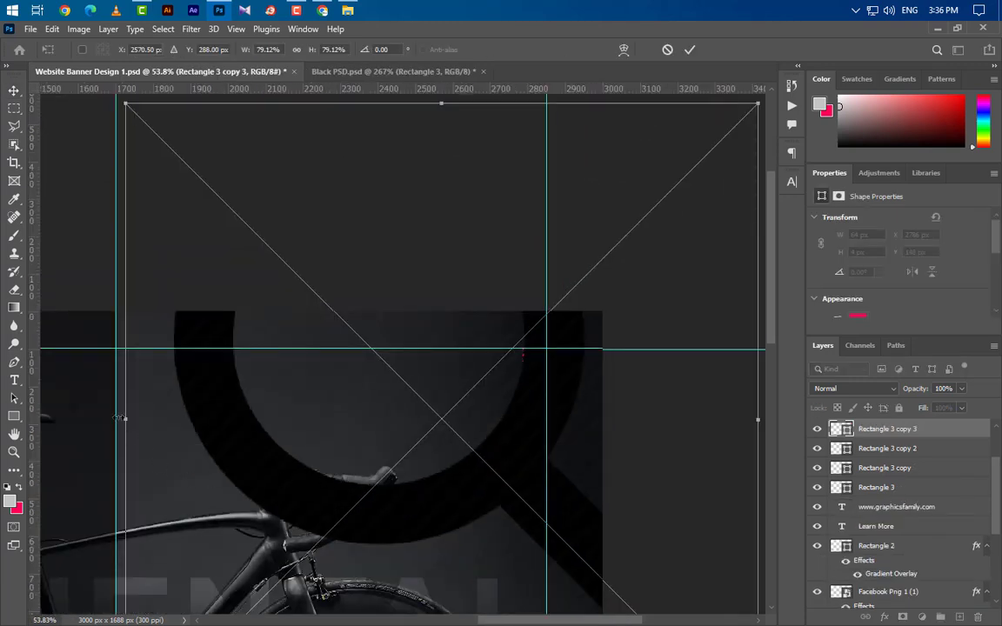
{"action": "left_click_drag", "start_coordinate": [125, 419], "coordinate": [521, 437]}
{"action": "left_click_drag", "start_coordinate": [757, 420], "coordinate": [534, 436]}
{"action": "left_click", "coordinate": [687, 50]}
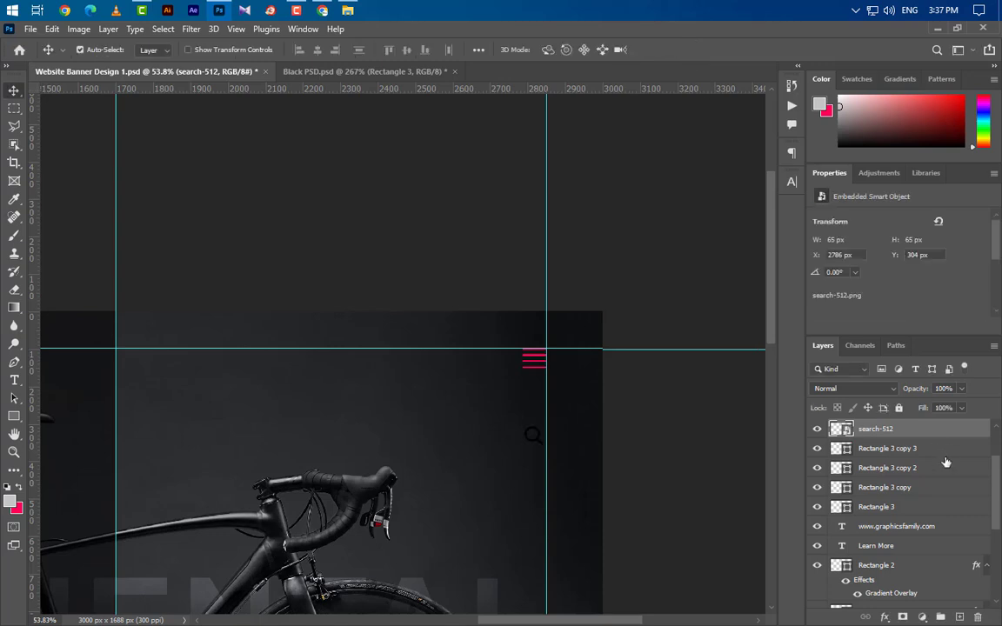
- Apply a Color Overlay of ffffff to the search icon layer
{"action": "double_click", "coordinate": [922, 429]}
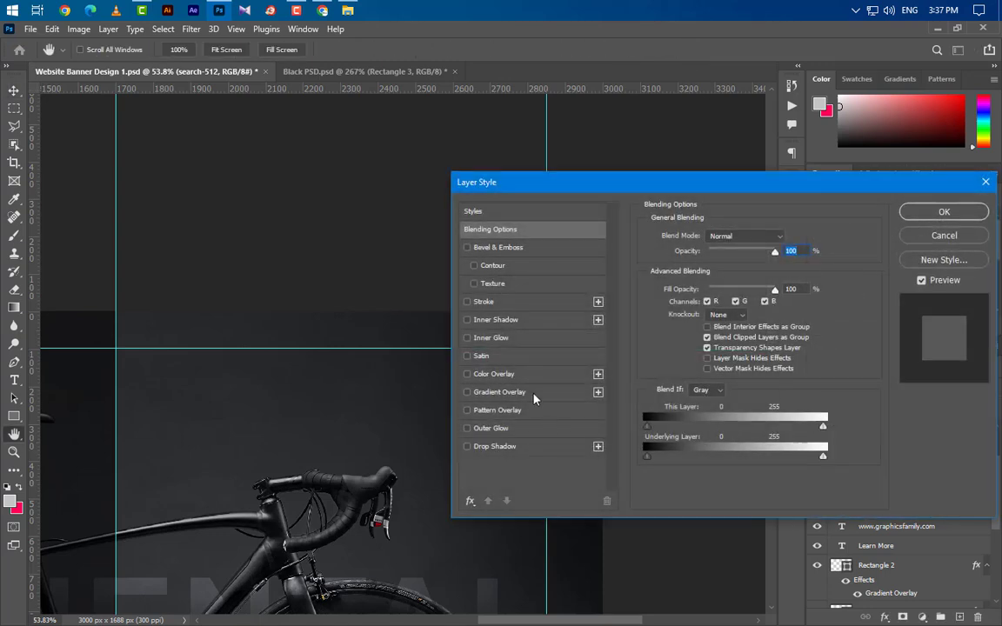
{"action": "left_click", "coordinate": [507, 375]}
{"action": "left_click", "coordinate": [793, 242]}
{"action": "type", "text": "ffffff"}
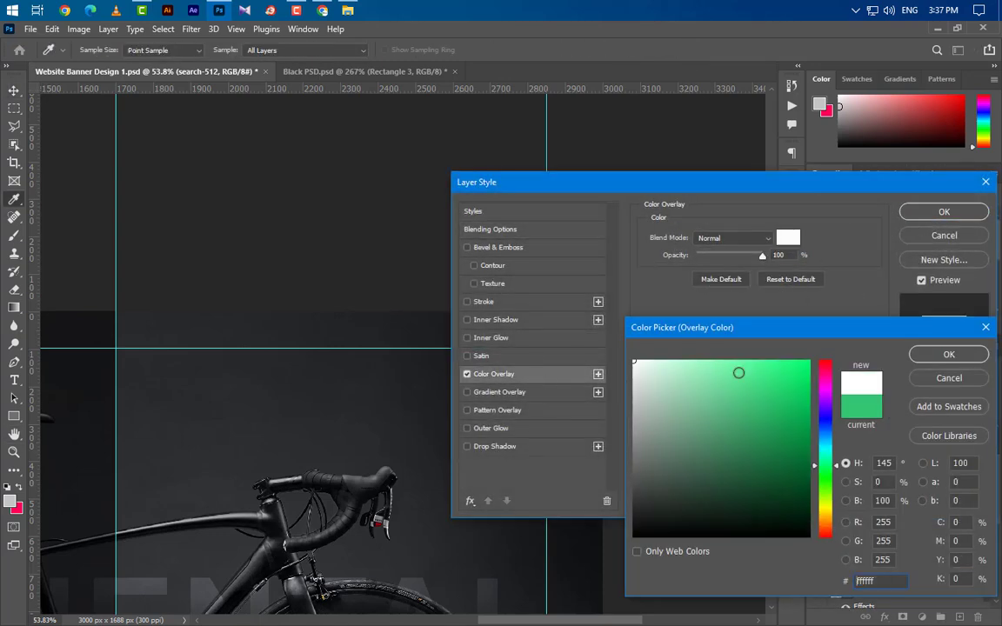
{"action": "left_click", "coordinate": [923, 356]}
{"action": "left_click", "coordinate": [943, 212]}
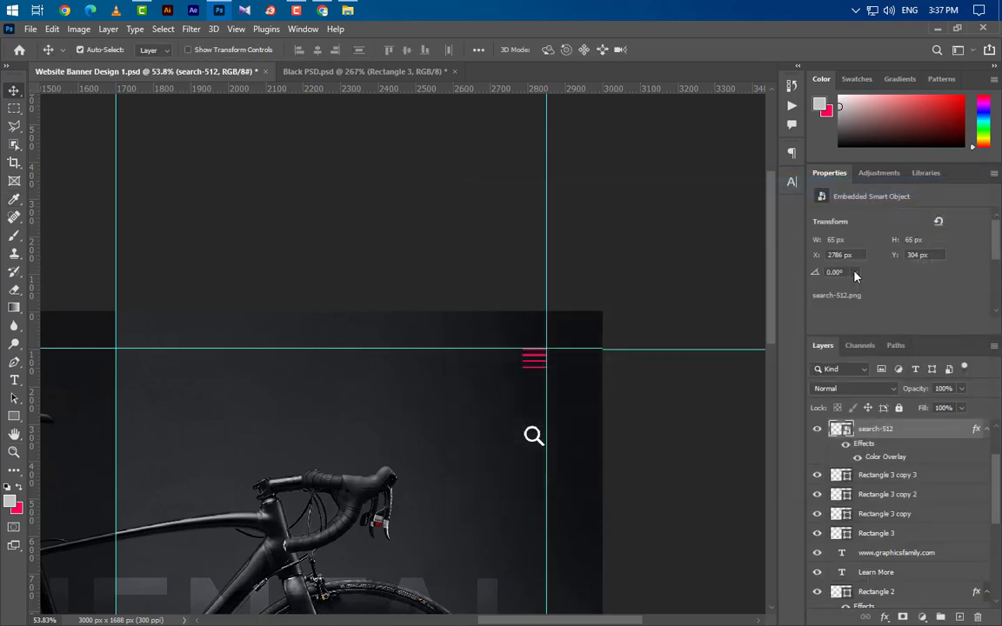
- Add the text "Home" in 10.25 pt Poppins Regular just below the upper guide, near the middle vertical guide
{"action": "scroll", "coordinate": [159, 477], "scroll_direction": "left", "scroll_amount": 5}
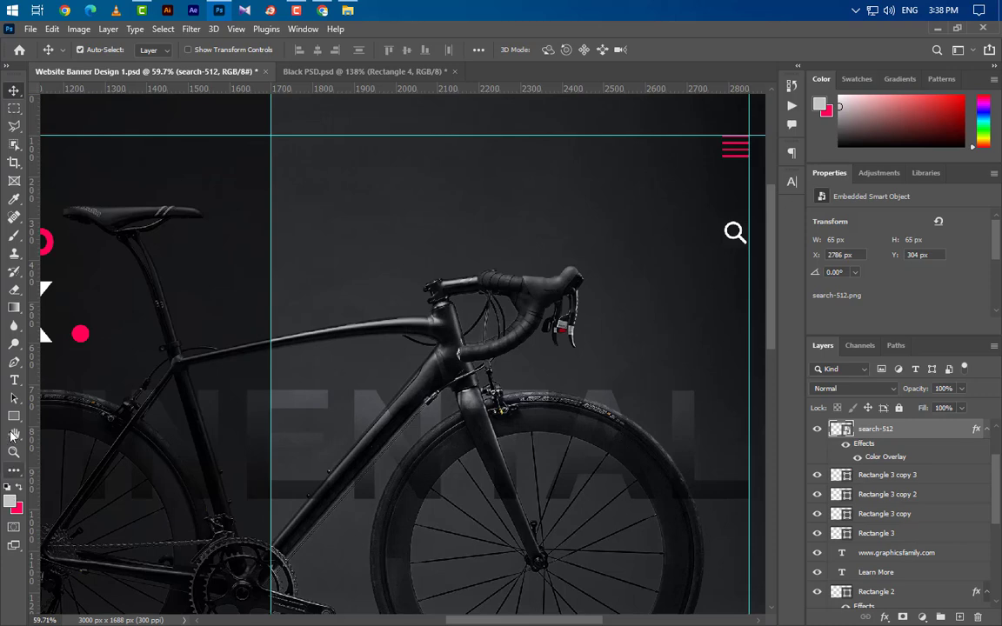
{"action": "left_click", "coordinate": [14, 381]}
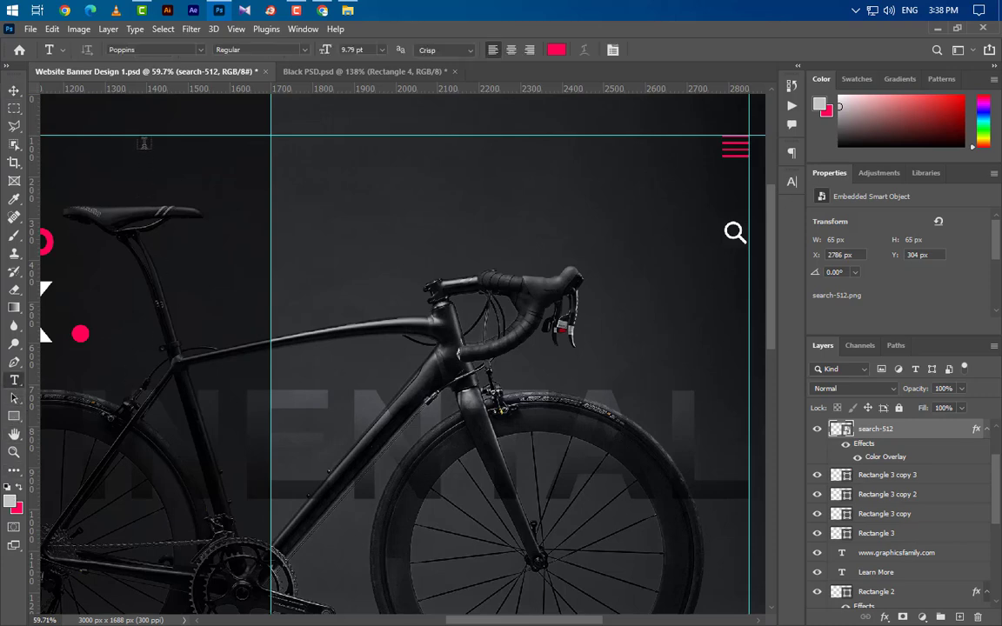
{"action": "left_click", "coordinate": [145, 145]}
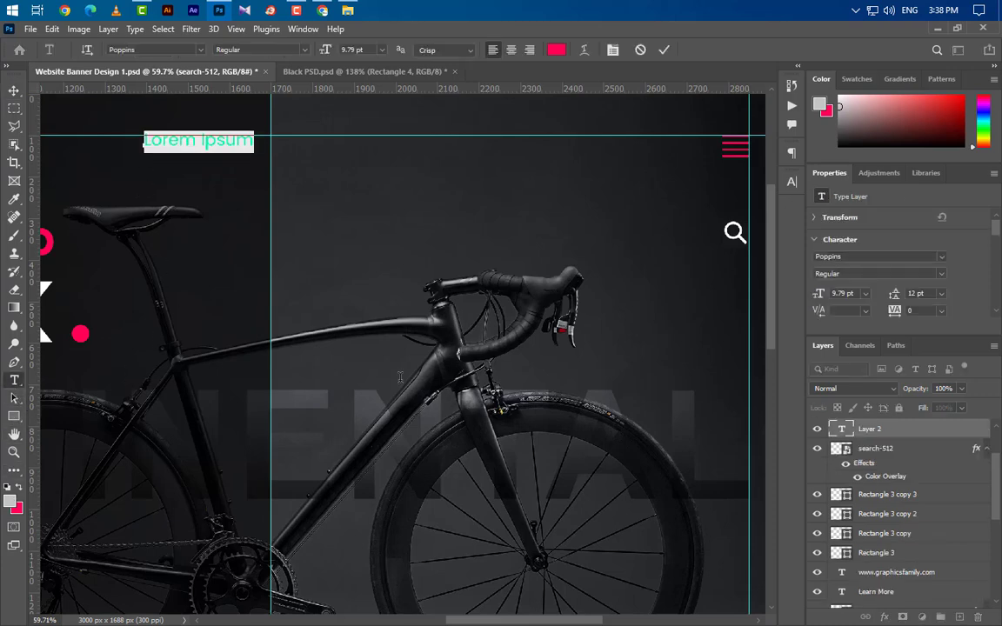
{"action": "type", "text": "Home"}
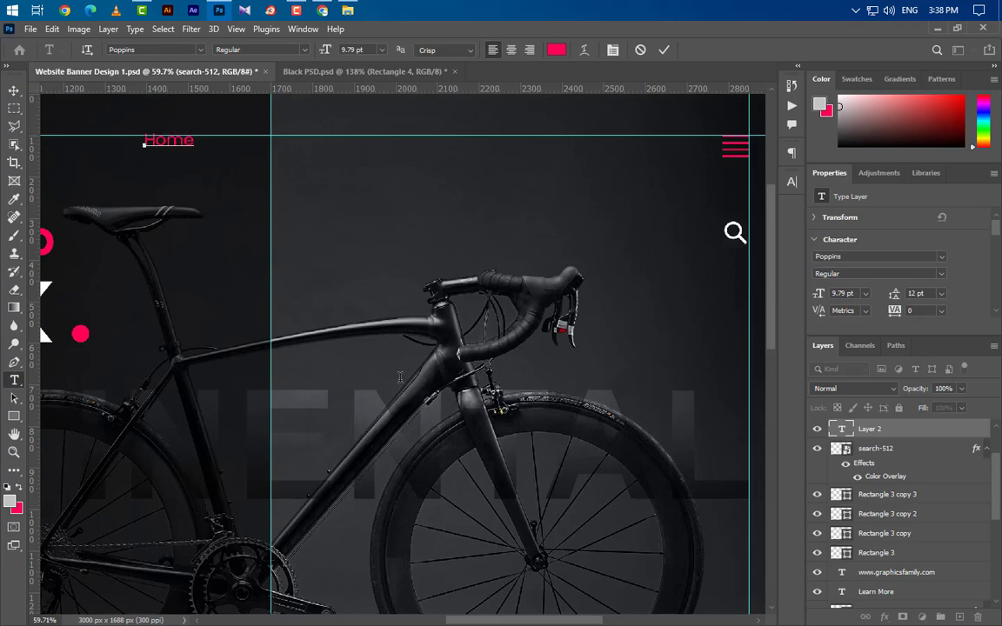
{"action": "left_click", "coordinate": [663, 50]}
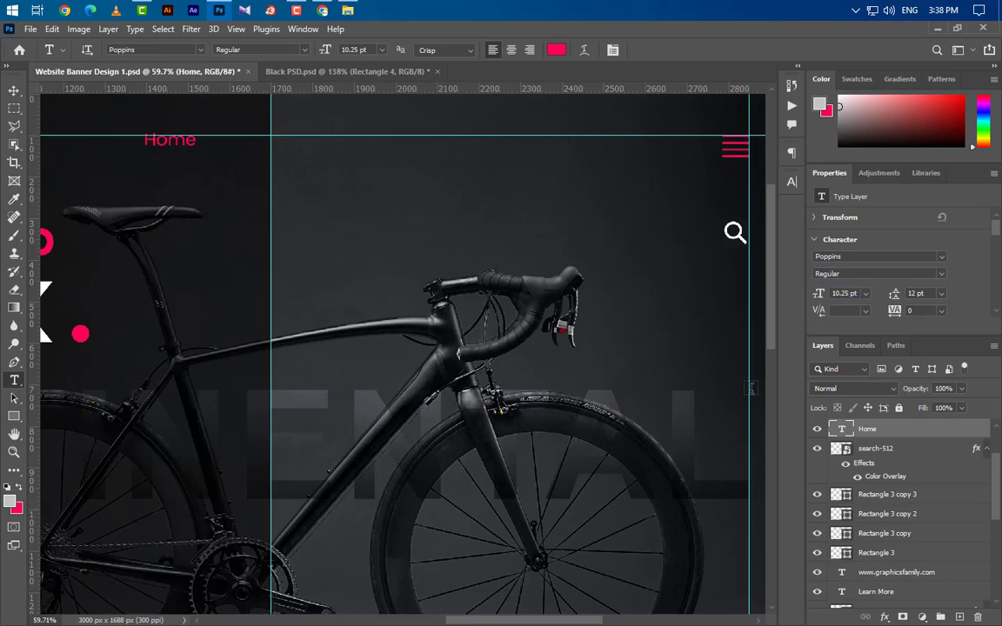
{"action": "left_click", "coordinate": [14, 90]}
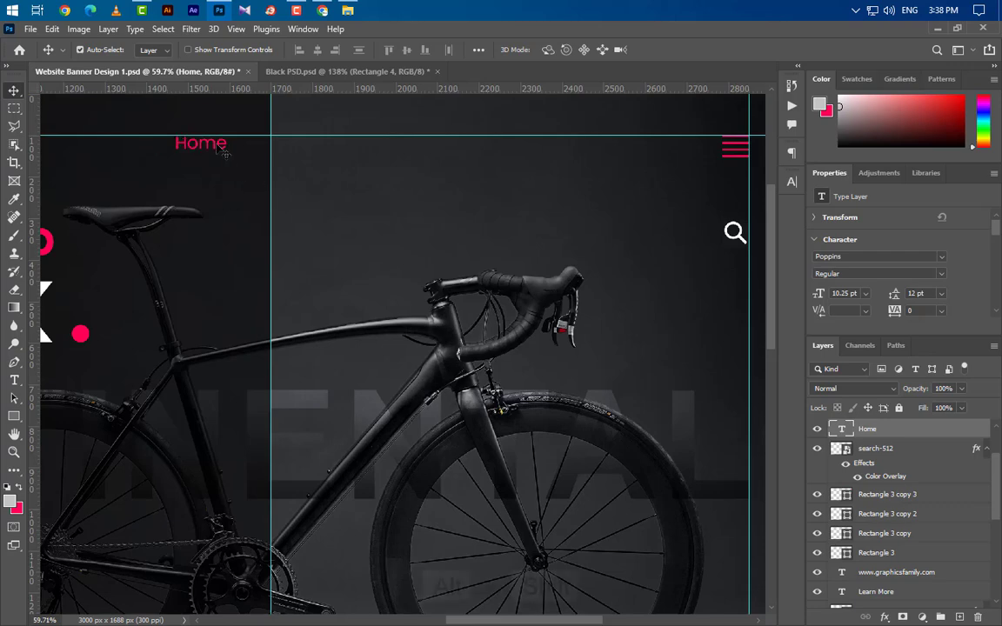
- Duplicate the "Home" text to the right along the same line and color the copy ffffff
{"action": "left_click_drag", "start_coordinate": [219, 147], "coordinate": [366, 150]}
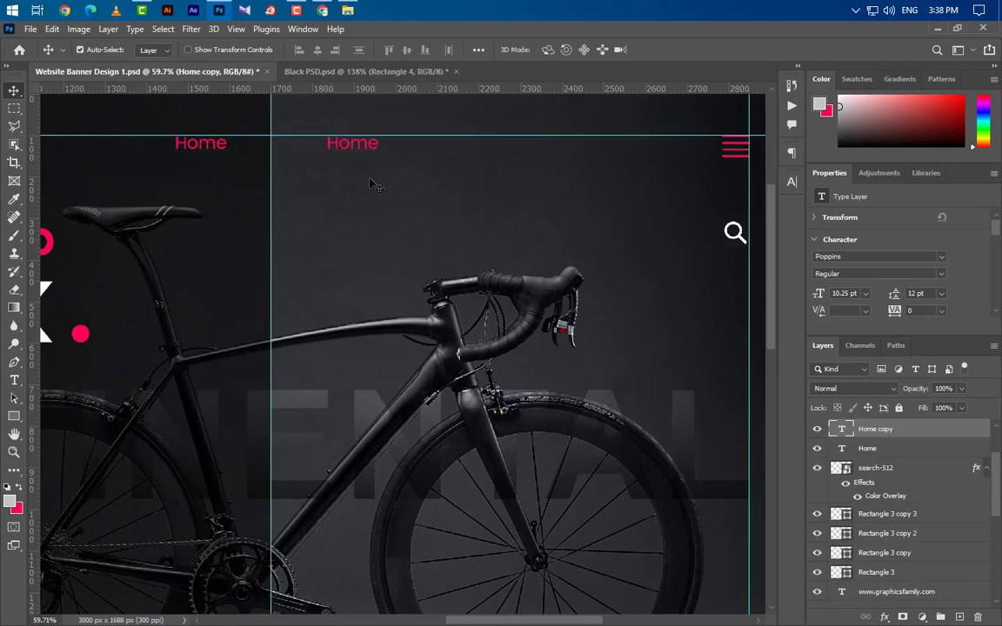
{"action": "left_click", "coordinate": [791, 181]}
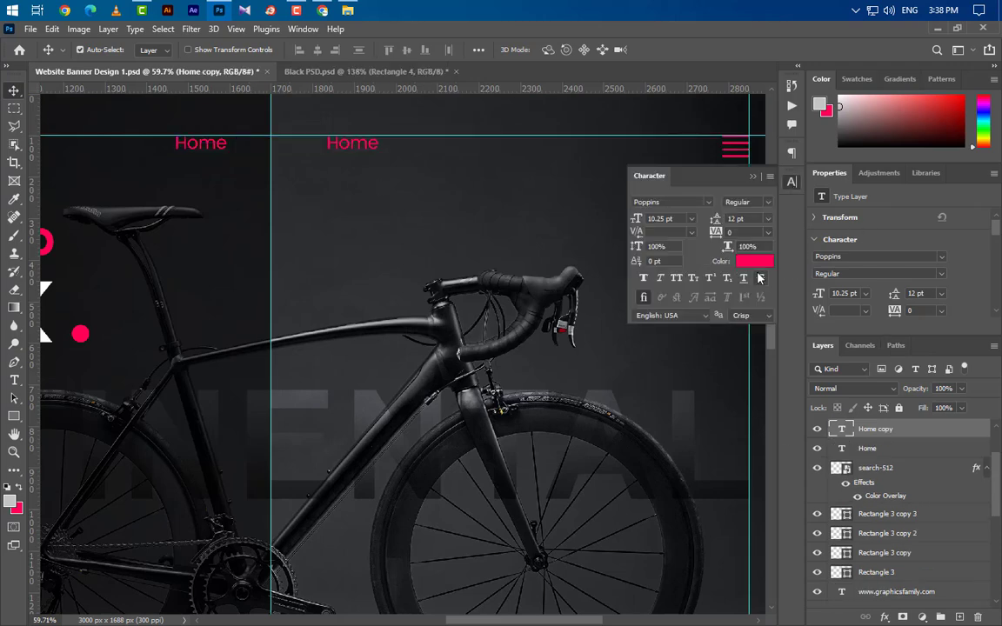
{"action": "left_click", "coordinate": [753, 261]}
{"action": "type", "text": "ffffff"}
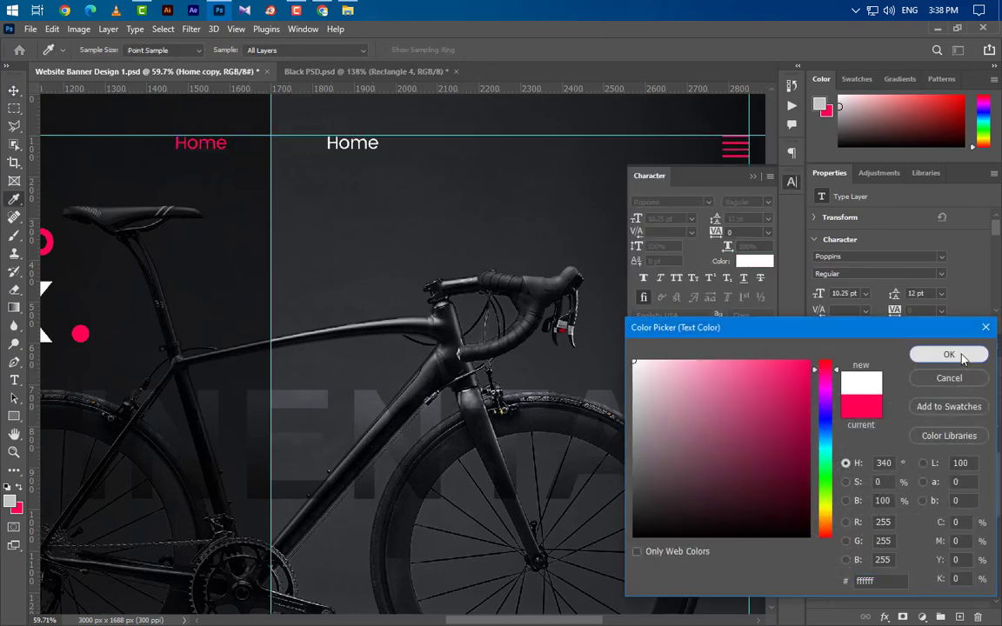
{"action": "left_click", "coordinate": [960, 354]}
{"action": "left_click", "coordinate": [753, 176]}
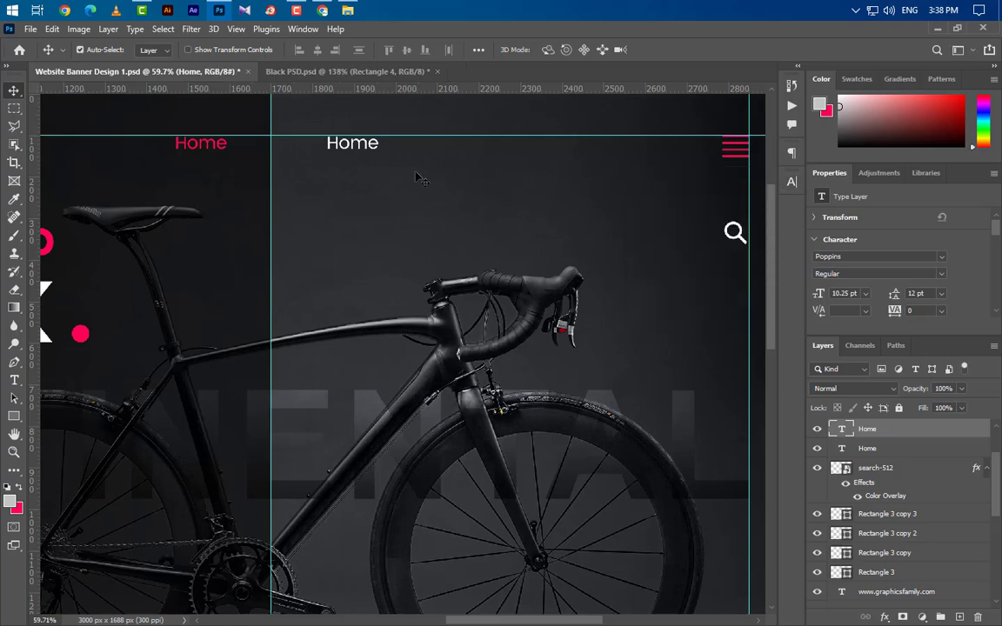
- Make two more copies of the white "Home" text along the row and nudge the first copy slightly left
{"action": "left_click_drag", "start_coordinate": [372, 148], "coordinate": [517, 143]}
{"action": "left_click_drag", "start_coordinate": [517, 144], "coordinate": [653, 144]}
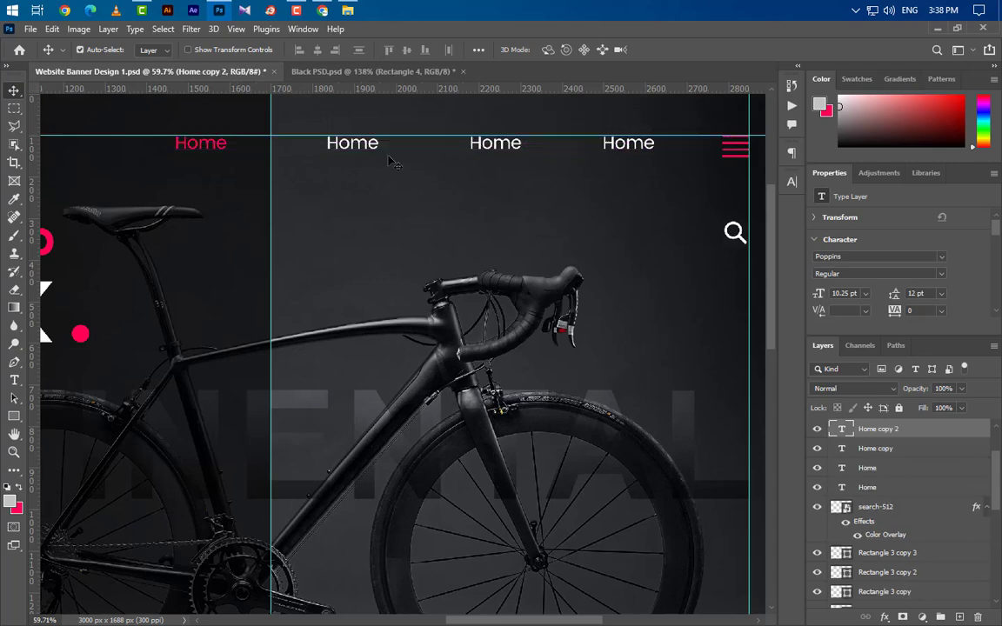
{"action": "left_click", "coordinate": [495, 150]}
{"action": "key", "text": "Left"}
{"action": "key", "text": "Left"}
{"action": "key", "text": "Left"}
{"action": "key", "text": "Left"}
{"action": "key", "text": "Left"}
{"action": "key", "text": "Left"}
{"action": "key", "text": "Left"}
{"action": "key", "text": "Left"}
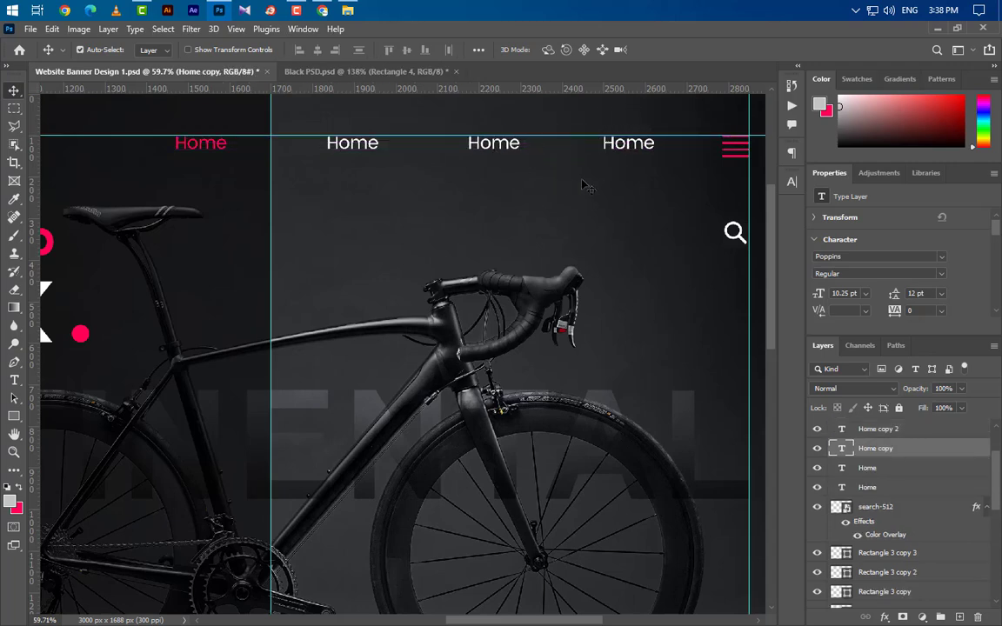
{"action": "key", "text": "Left"}
{"action": "key", "text": "Left"}
{"action": "key", "text": "Left"}
{"action": "key", "text": "Left"}
{"action": "key", "text": "Left"}
{"action": "key", "text": "Left"}
- Nudge the rightmost "Home" text left to even out the spacing between the menu items
{"action": "left_click", "coordinate": [637, 153]}
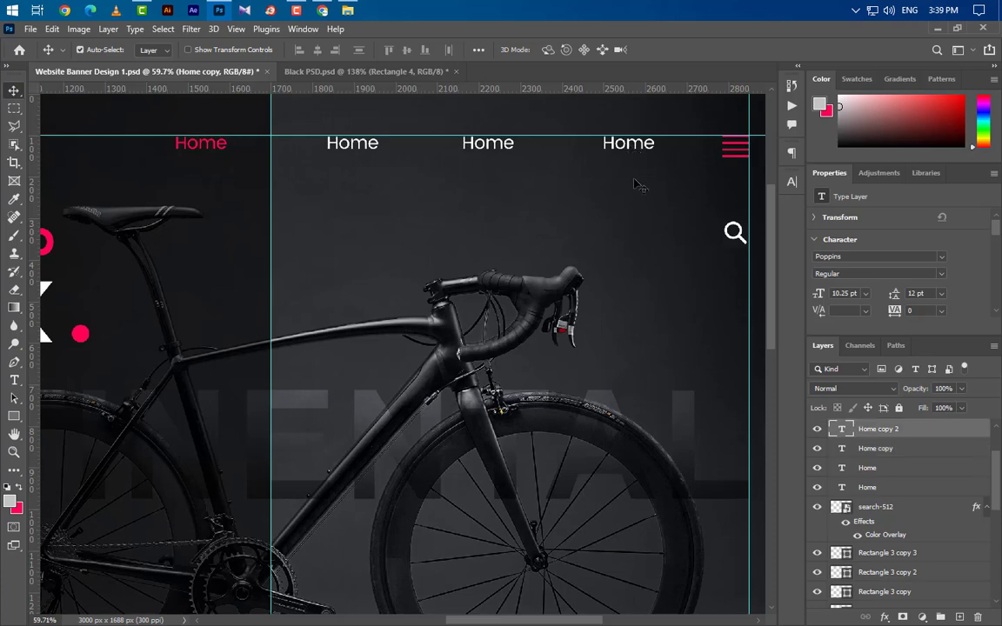
{"action": "key", "text": "Left"}
{"action": "key", "text": "Left"}
{"action": "key", "text": "Left"}
{"action": "key", "text": "Left"}
{"action": "key", "text": "Left"}
{"action": "key", "text": "Left"}
{"action": "key", "text": "Left"}
{"action": "key", "text": "Left"}
{"action": "key", "text": "Left"}
{"action": "key", "text": "Left"}
{"action": "key", "text": "Left"}
{"action": "key", "text": "Left"}
{"action": "key", "text": "Left"}
{"action": "key", "text": "Left"}
{"action": "key", "text": "Left"}
{"action": "key", "text": "Left"}
{"action": "key", "text": "Left"}
{"action": "key", "text": "Left"}
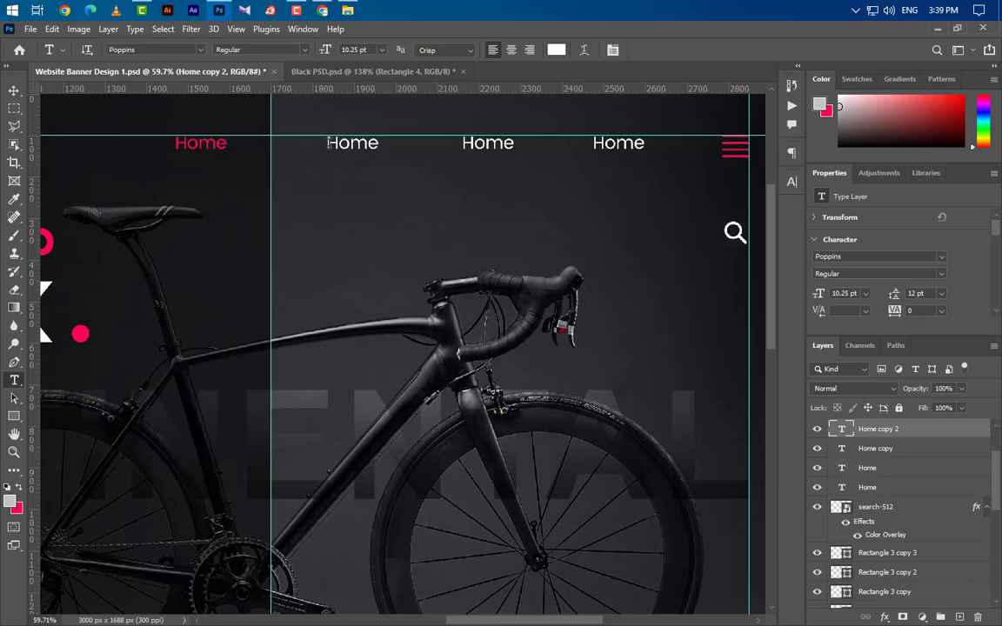
- Replace the three white "Home" texts in the navigation row with "Menu", "About" and "Contact", in that order
{"action": "left_click_drag", "start_coordinate": [328, 142], "coordinate": [397, 142]}
{"action": "type", "text": "Menu"}
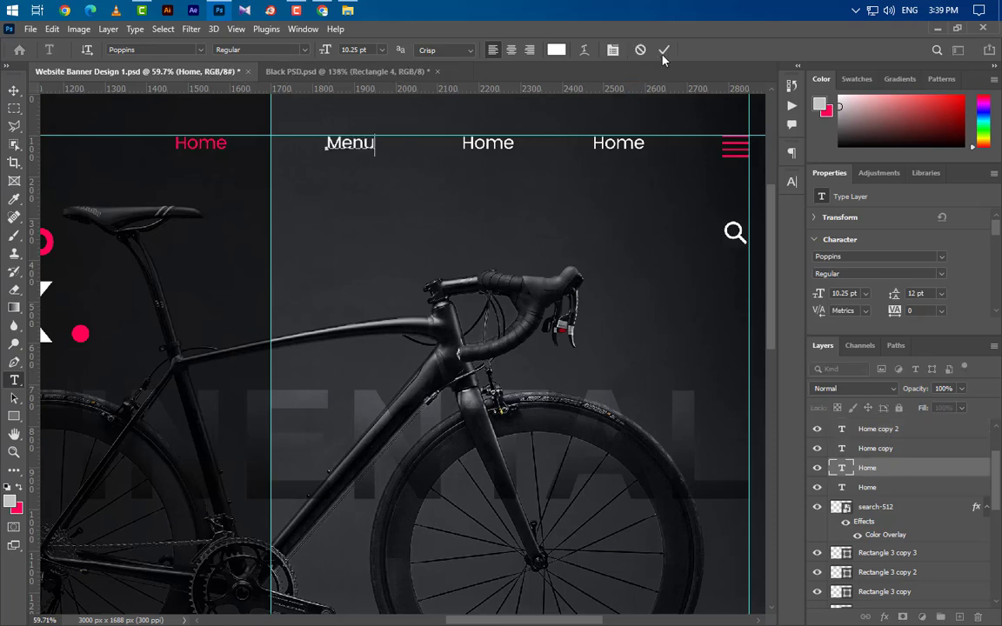
{"action": "left_click_drag", "start_coordinate": [463, 143], "coordinate": [550, 197]}
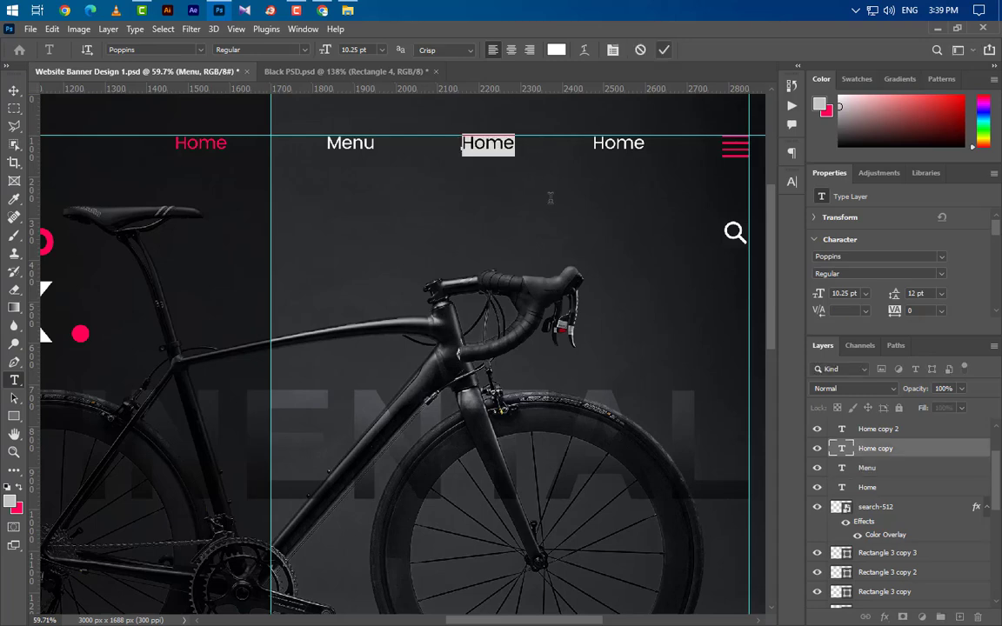
{"action": "type", "text": "About"}
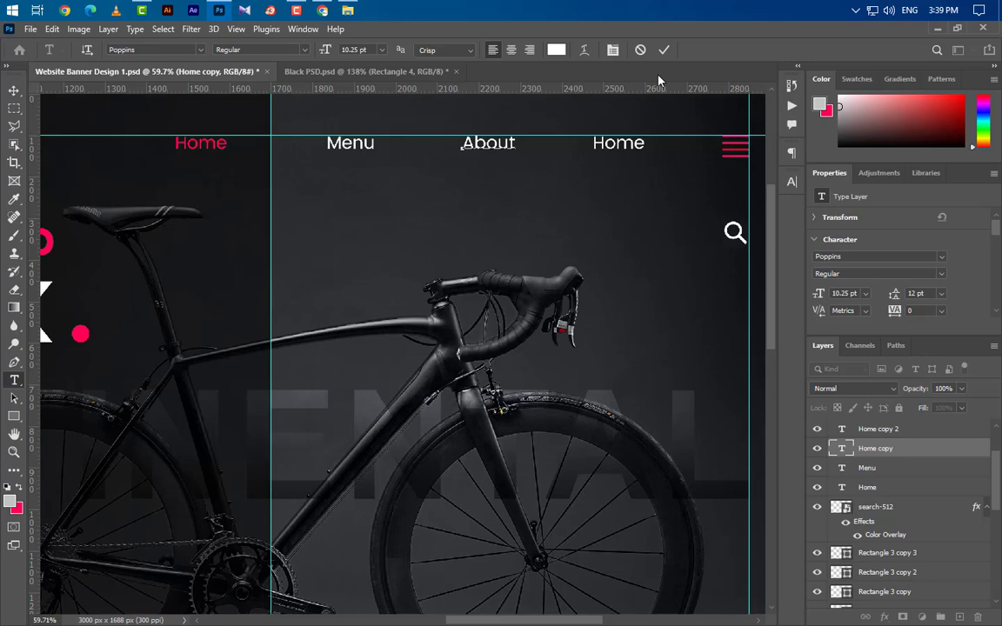
{"action": "left_click", "coordinate": [664, 50]}
{"action": "left_click_drag", "start_coordinate": [596, 145], "coordinate": [660, 161]}
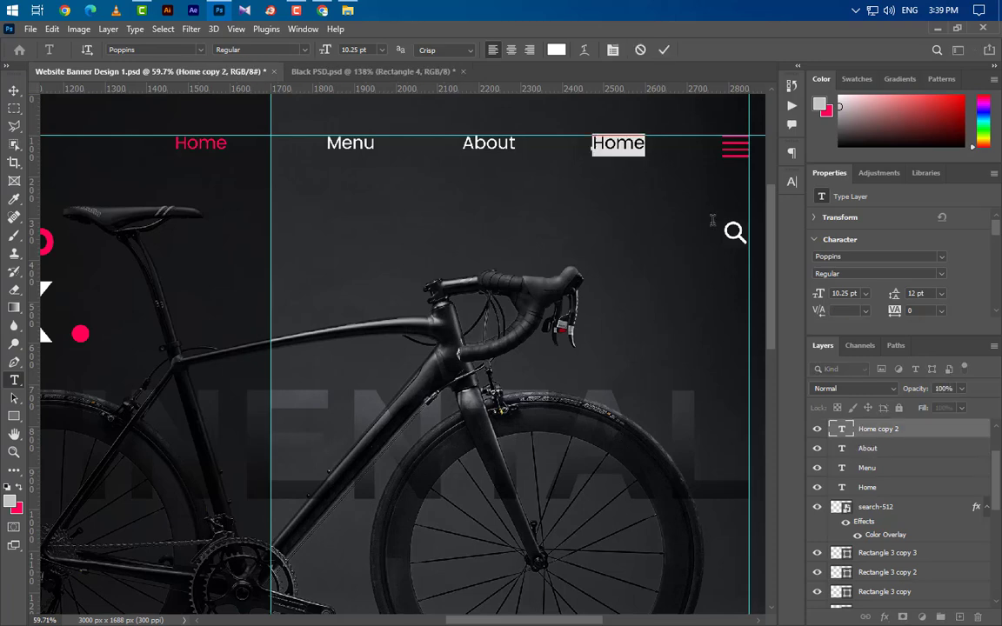
{"action": "type", "text": "Contact"}
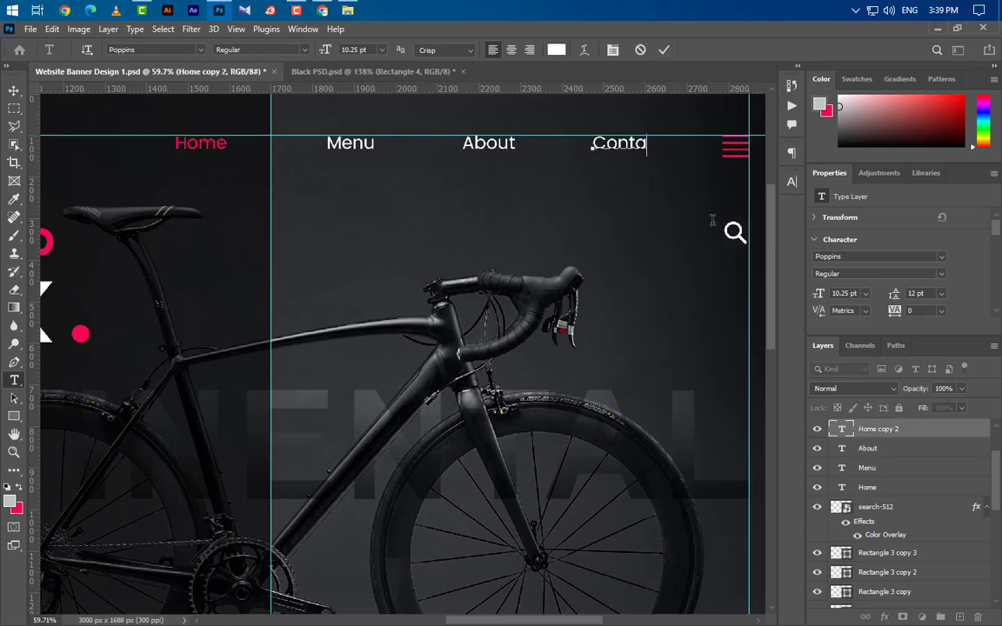
{"action": "left_click", "coordinate": [665, 50]}
- Draw a thin rectangle about 65 px wide just below the pink "Home" text and set its height to 2 px
{"action": "scroll", "coordinate": [167, 142], "scroll_direction": "up", "scroll_amount": 5}
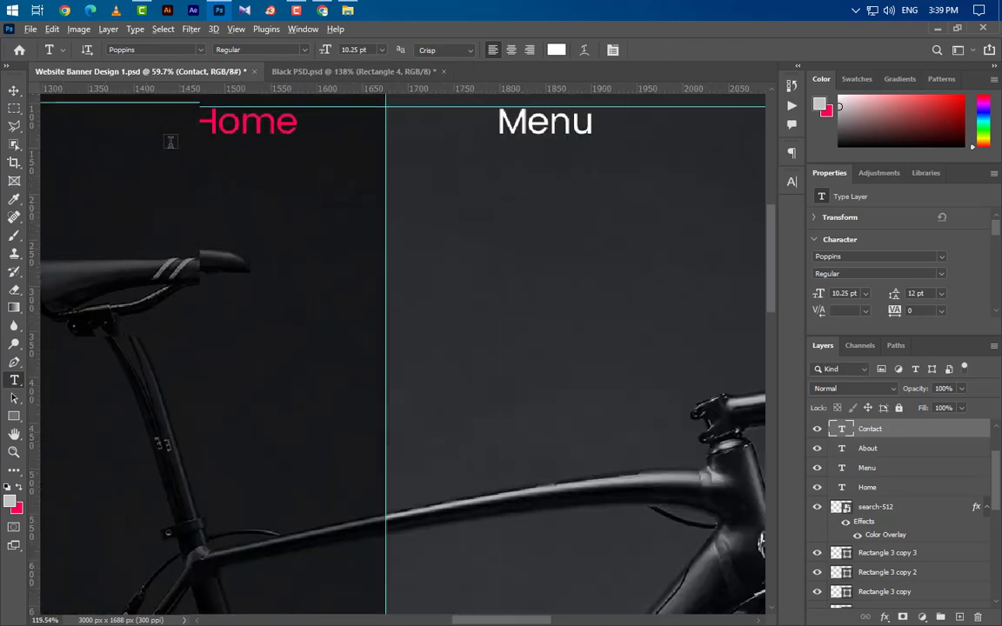
{"action": "scroll", "coordinate": [242, 228], "scroll_direction": "up", "scroll_amount": 1}
{"action": "left_click", "coordinate": [14, 417]}
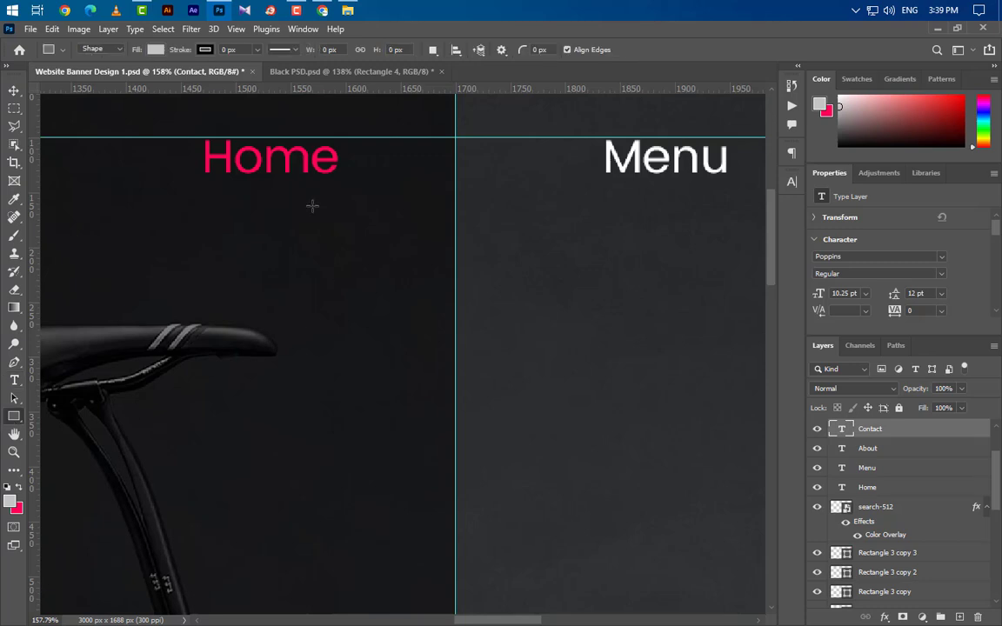
{"action": "left_click_drag", "start_coordinate": [262, 187], "coordinate": [342, 191]}
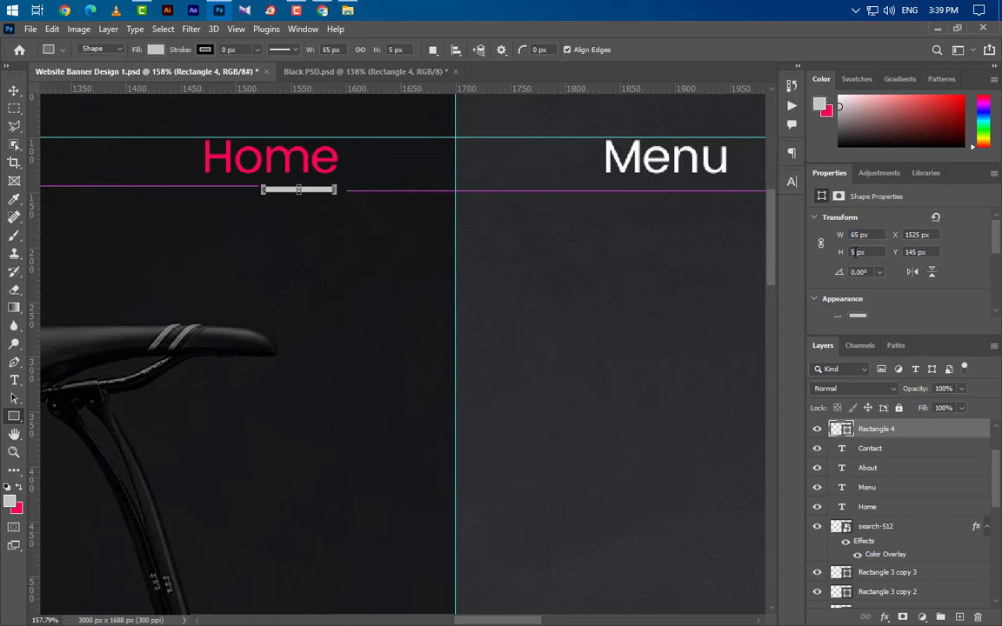
{"action": "key", "text": "Return"}
- Align the thin underline with the right edge of the "Home" text and nudge it slightly up toward the word
{"action": "left_click", "coordinate": [842, 509], "text": "ctrl"}
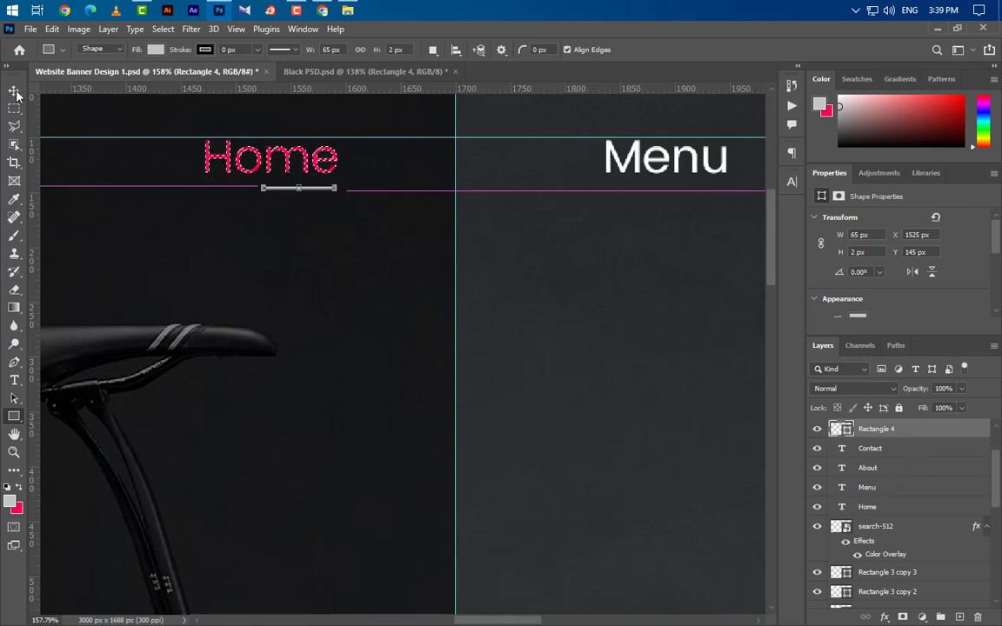
{"action": "key", "text": "v"}
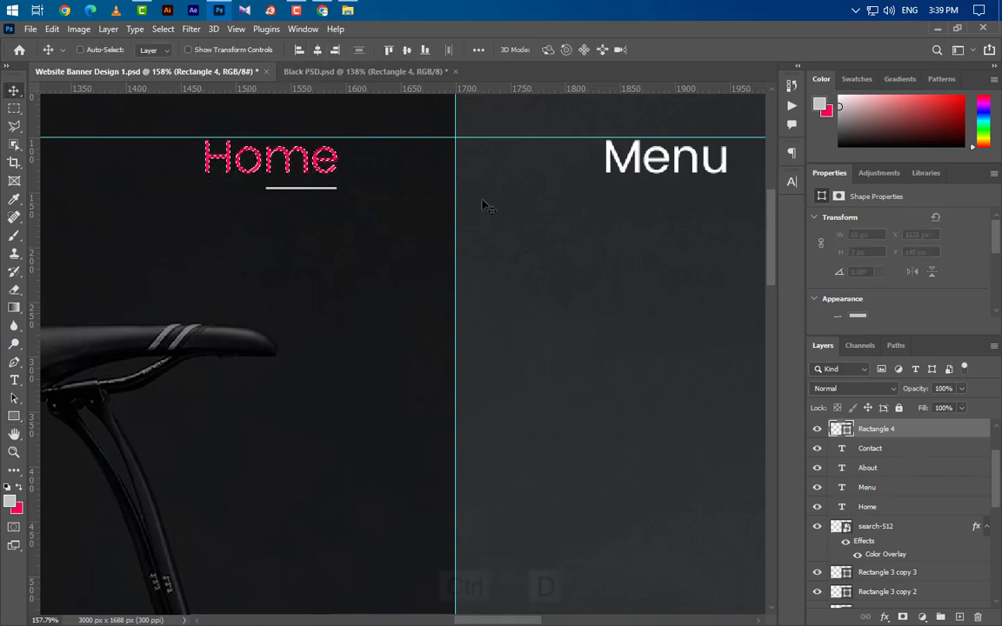
{"action": "key", "text": "ctrl+d"}
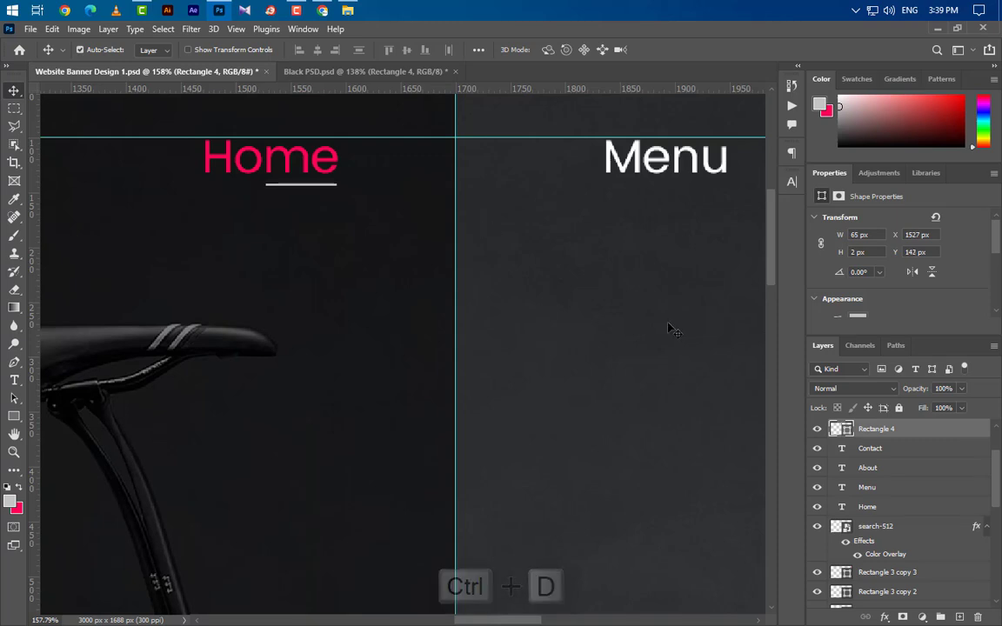
{"action": "key", "text": "Up"}
- Recolor the underline below "Home" with the pink sampled from the background color swatch
{"action": "double_click", "coordinate": [841, 428]}
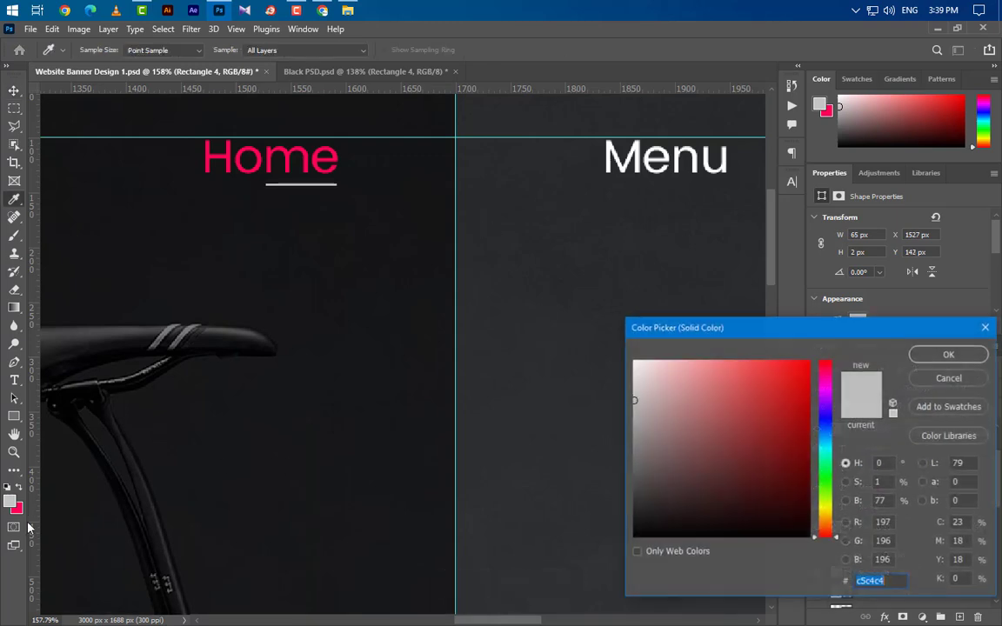
{"action": "left_click", "coordinate": [18, 512]}
{"action": "left_click", "coordinate": [981, 356]}
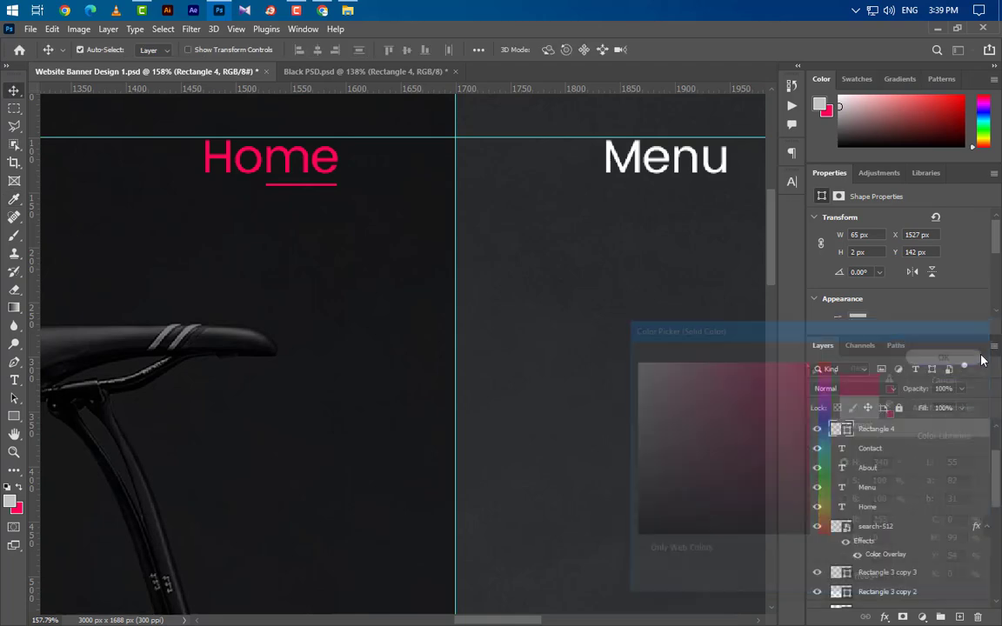
- Add the text "245 / 45 R 17" in Poppins Medium at the bottom of the front wheel and set its size to 8.7 pt
{"action": "scroll", "coordinate": [426, 282], "scroll_direction": "down", "scroll_amount": 5}
{"action": "scroll", "coordinate": [442, 280], "scroll_direction": "down", "scroll_amount": 6}
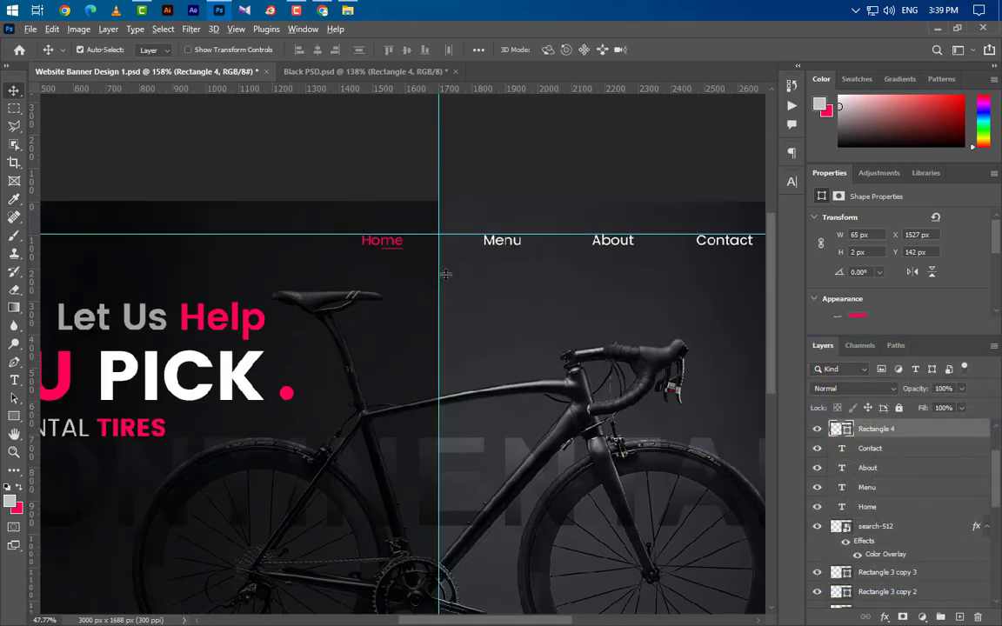
{"action": "scroll", "coordinate": [419, 366], "scroll_direction": "up", "scroll_amount": 3}
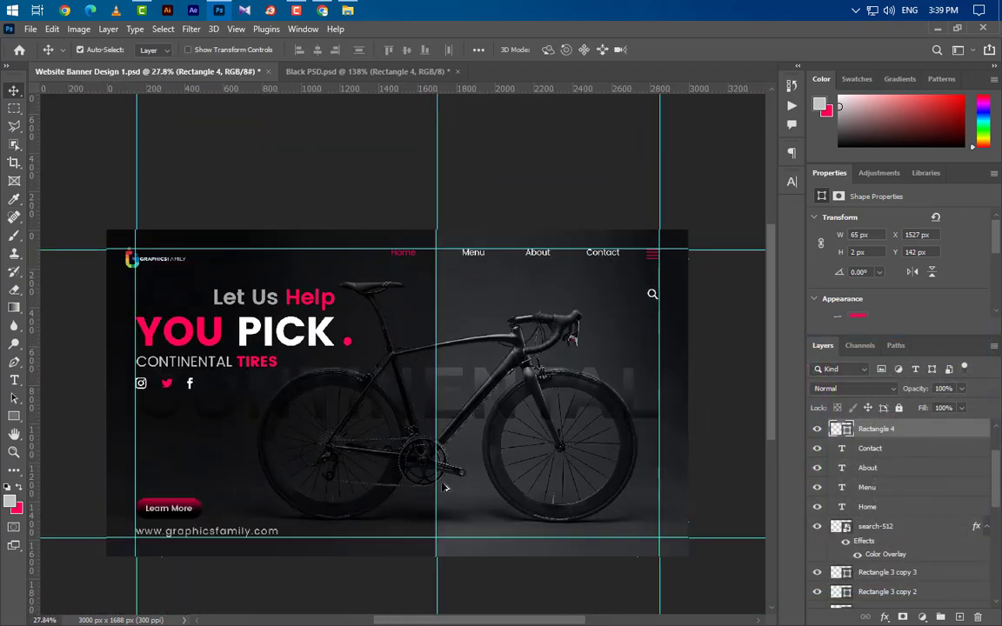
{"action": "scroll", "coordinate": [661, 560], "scroll_direction": "up", "scroll_amount": 2}
{"action": "scroll", "coordinate": [661, 559], "scroll_direction": "up", "scroll_amount": 2}
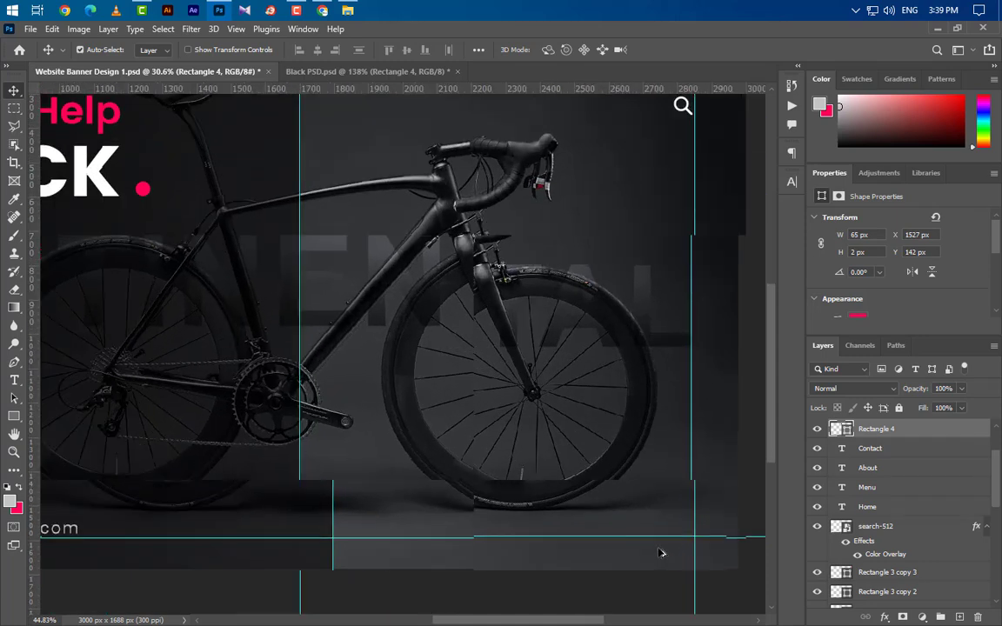
{"action": "left_click", "coordinate": [14, 383]}
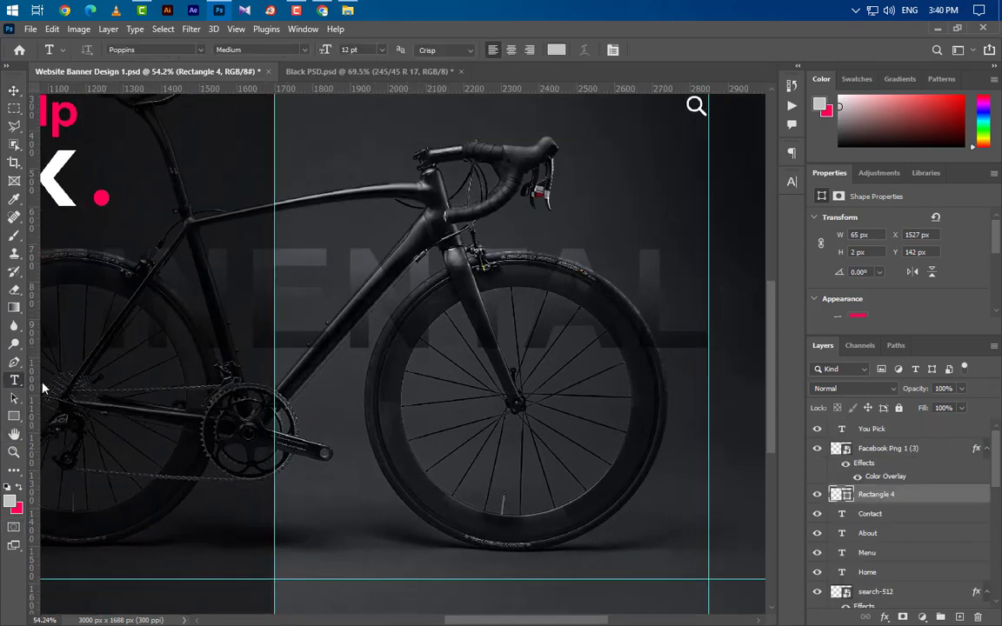
{"action": "left_click", "coordinate": [456, 545]}
{"action": "type", "text": "245"}
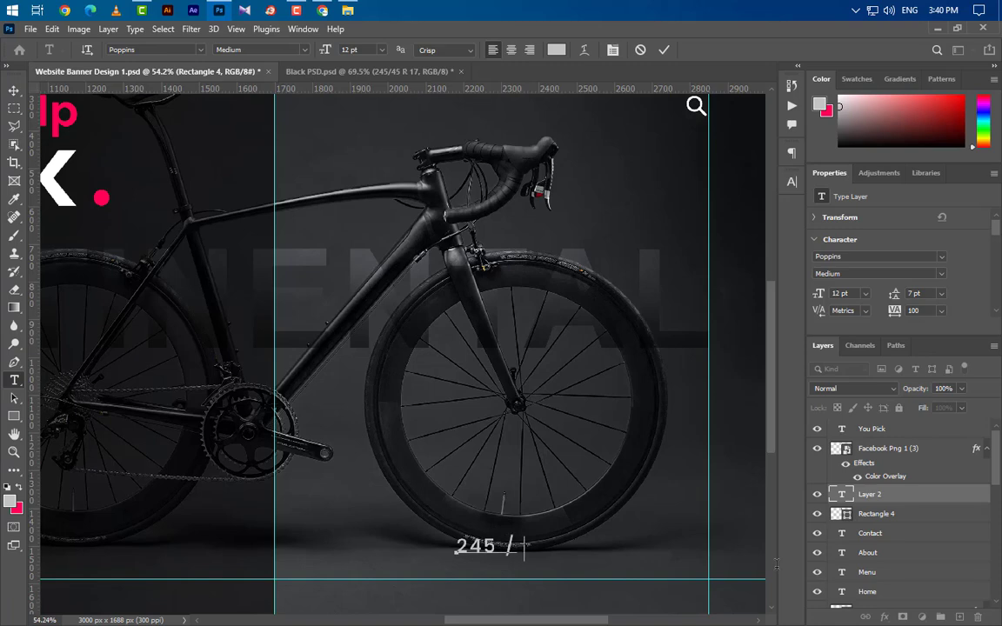
{"action": "type", "text": " / 45 R 17"}
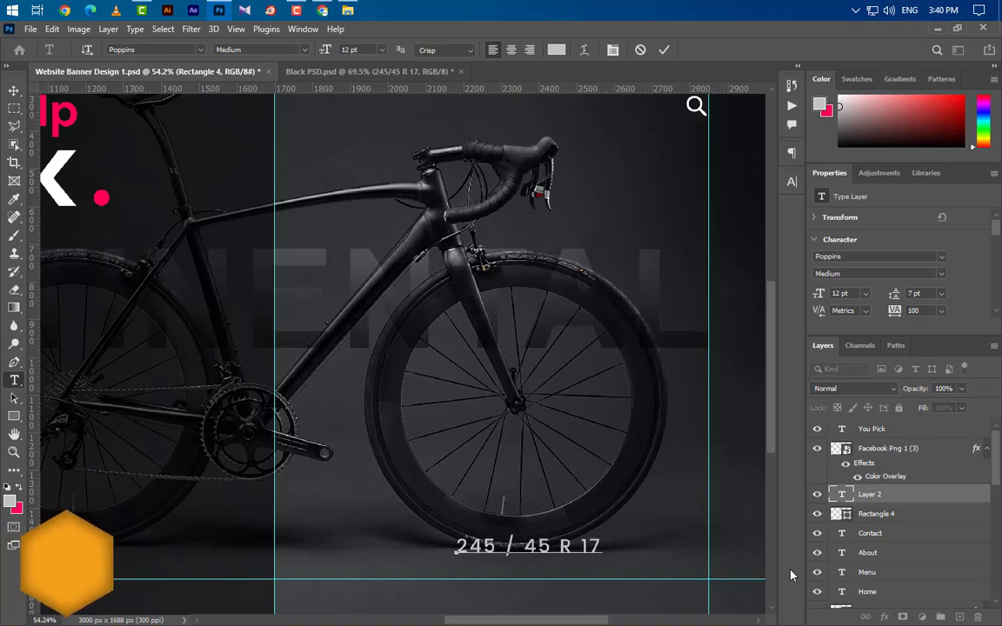
{"action": "left_click", "coordinate": [663, 50]}
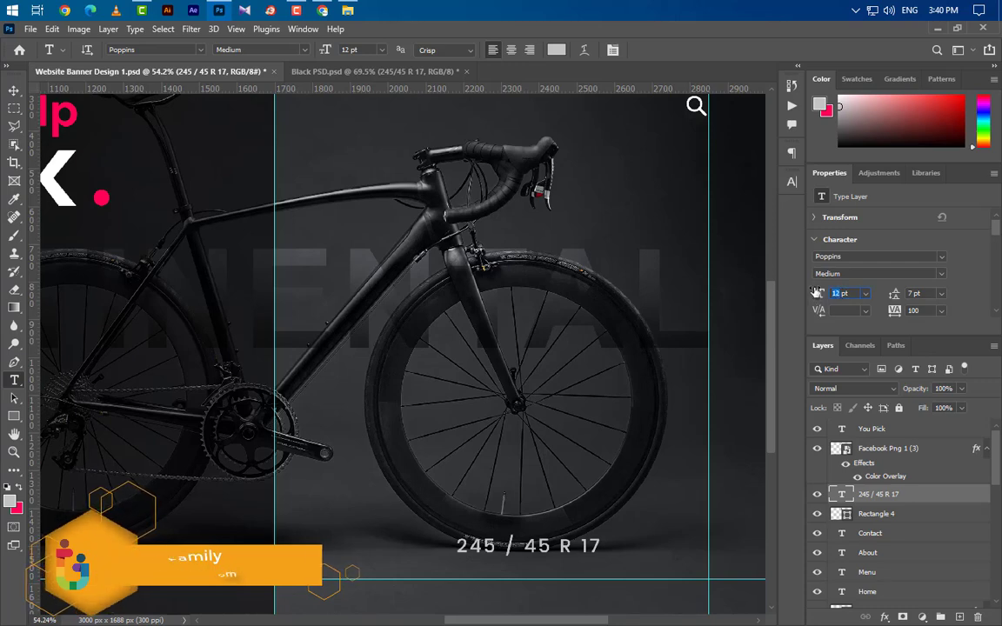
{"action": "type", "text": "8.70"}
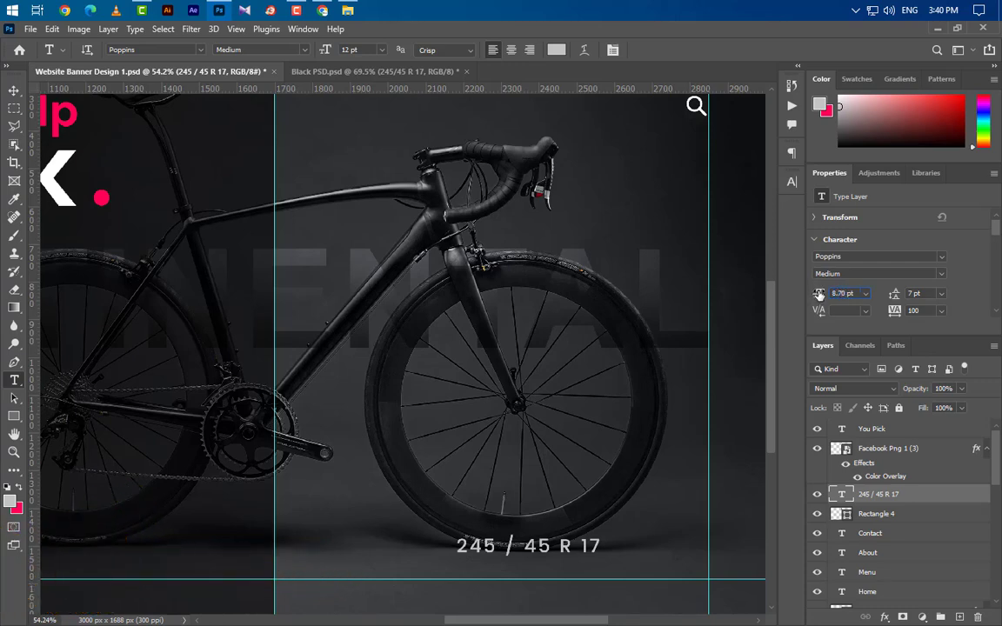
{"action": "key", "text": "Return"}
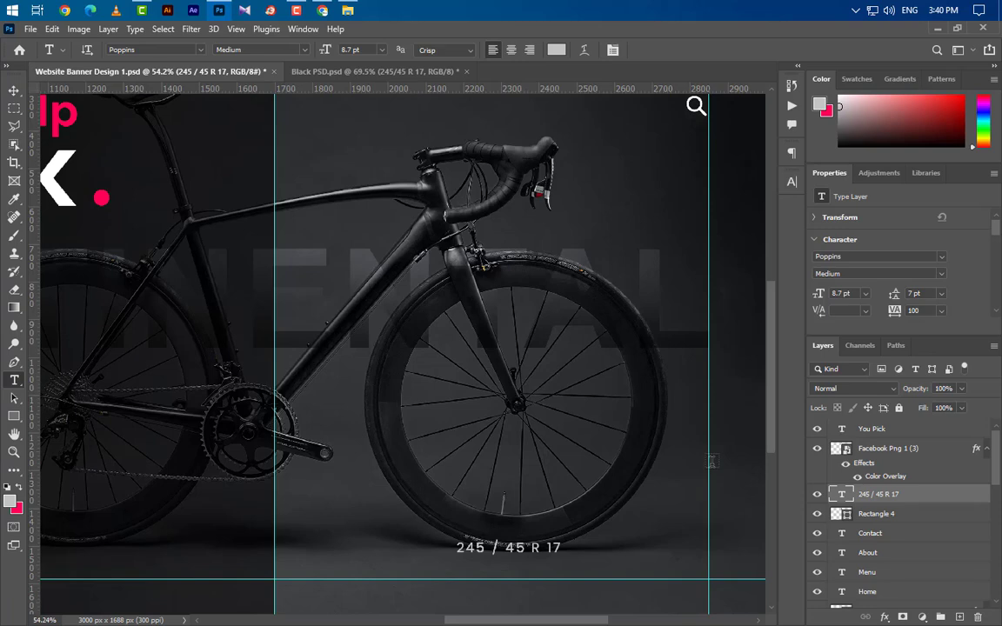
- Rotate the "245 / 45 R 17" text 90° clockwise and move it just inside the right vertical guide, above the lower guide
{"action": "key", "text": "ctrl+t"}
{"action": "right_click", "coordinate": [545, 544]}
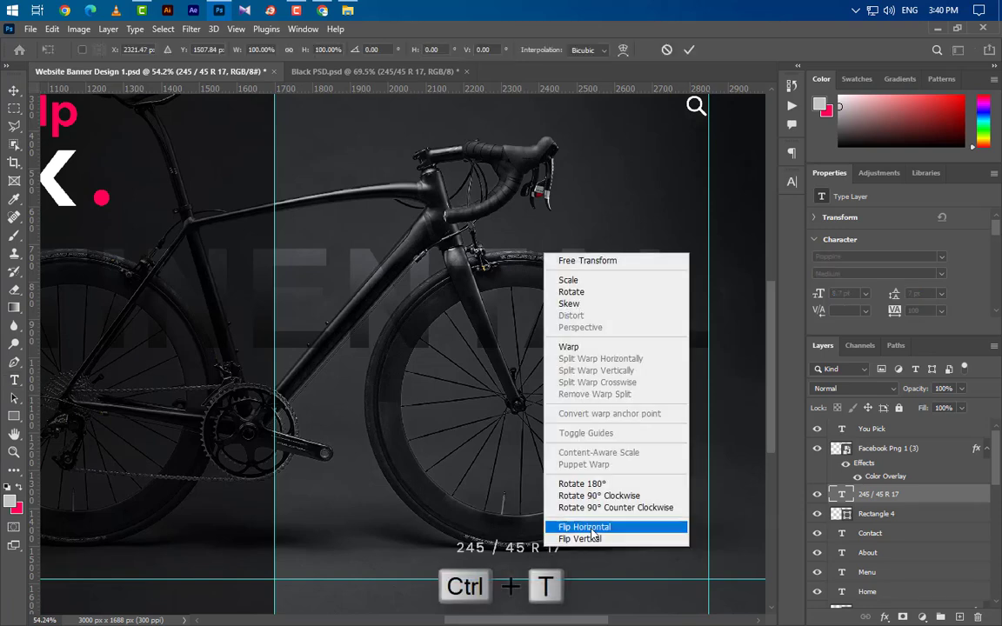
{"action": "left_click", "coordinate": [598, 495]}
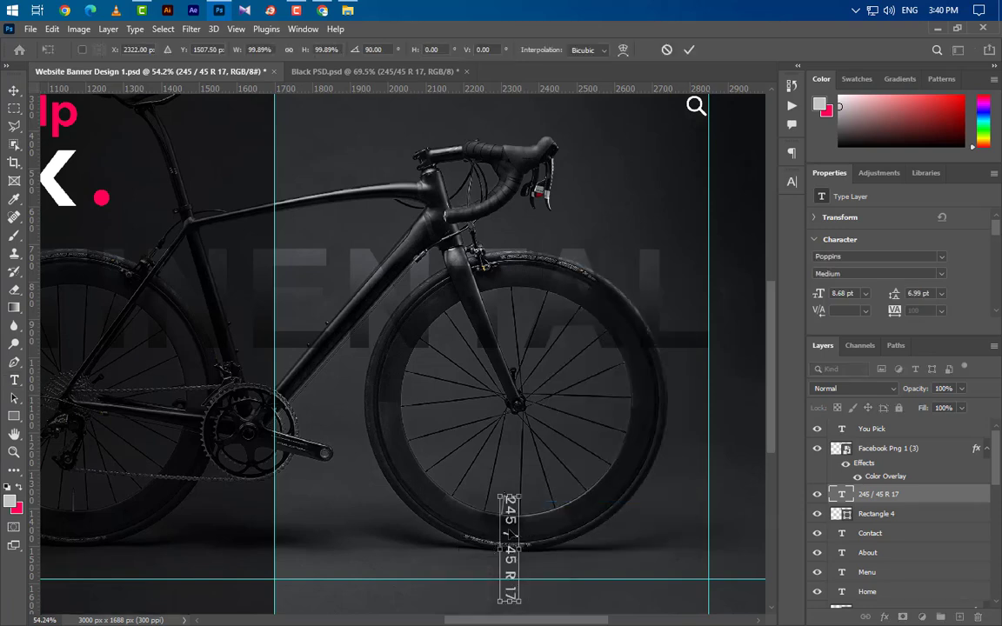
{"action": "left_click_drag", "start_coordinate": [513, 535], "coordinate": [701, 494]}
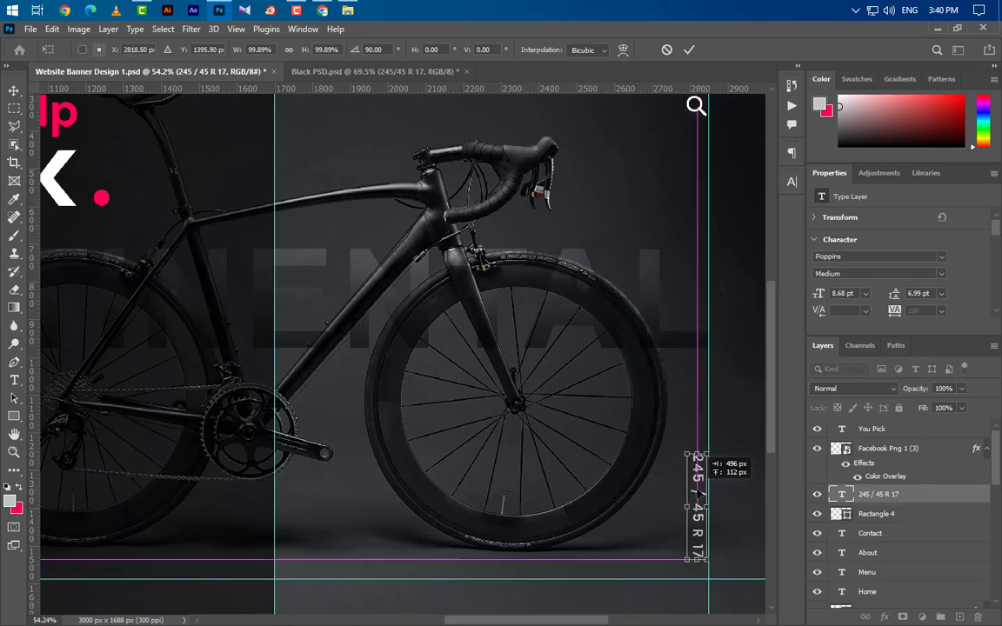
{"action": "left_click", "coordinate": [689, 50]}
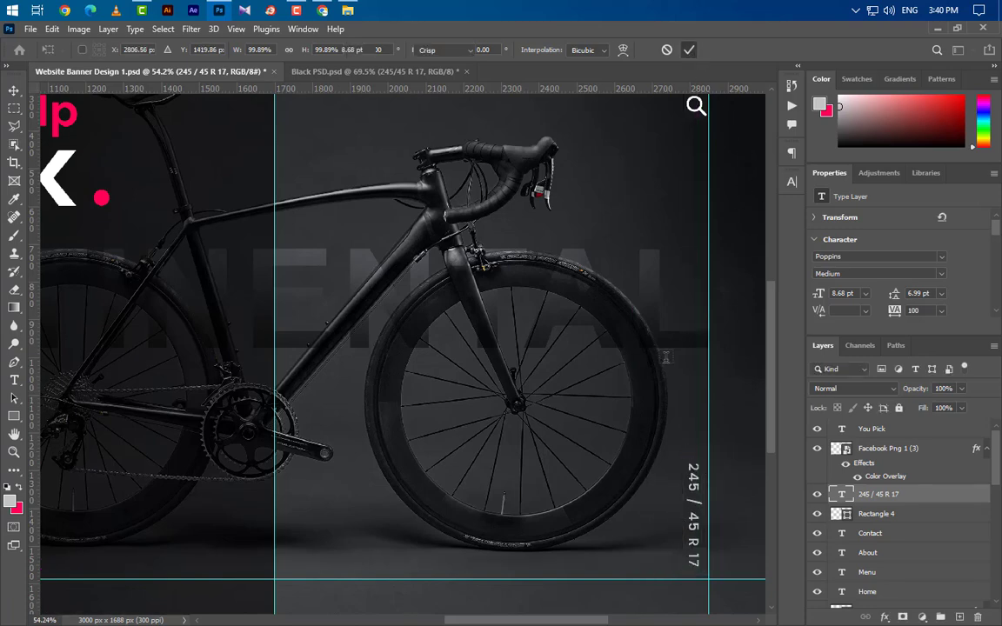
- Fit the whole banner in the view and clear all guides from the document
{"action": "key", "text": "ctrl+0"}
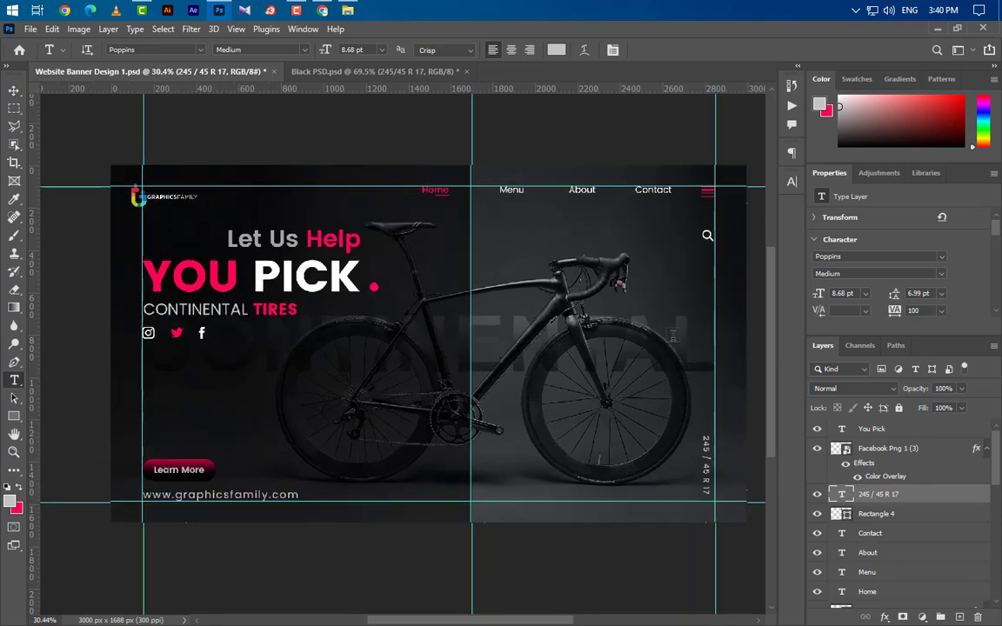
{"action": "left_click", "coordinate": [236, 28]}
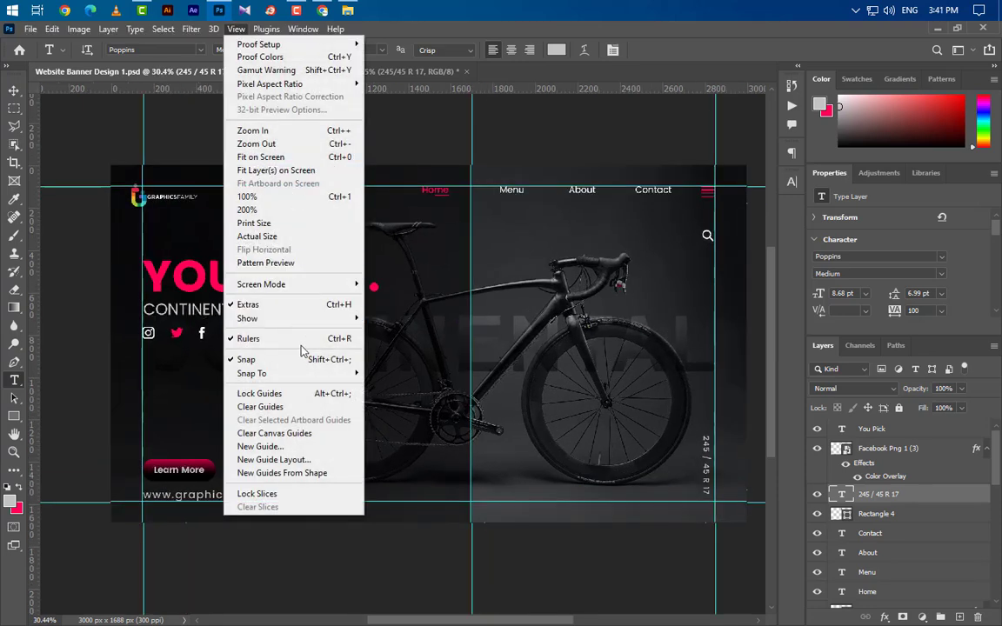
{"action": "left_click", "coordinate": [294, 409]}
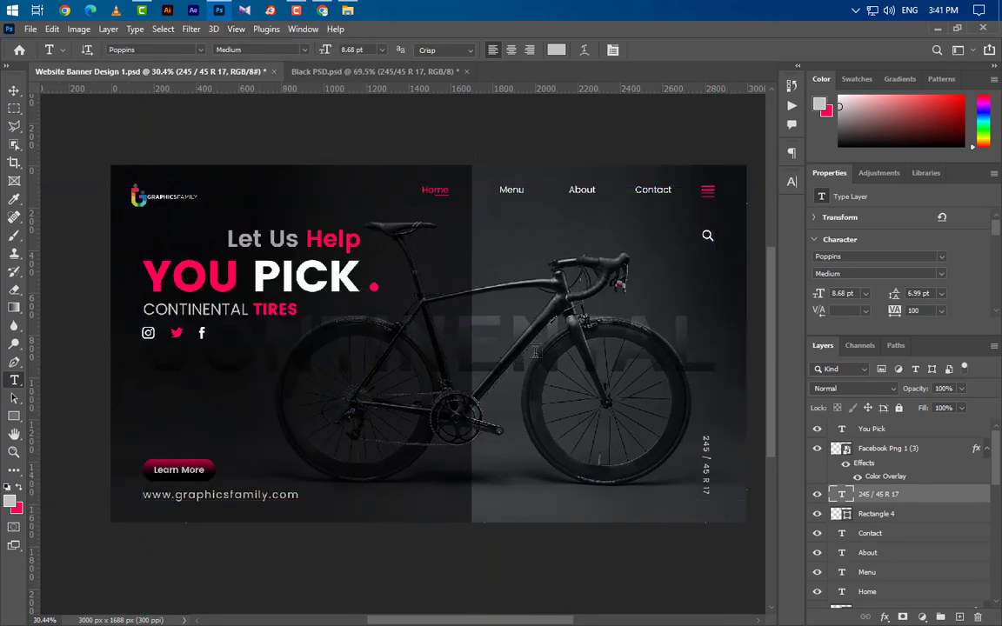